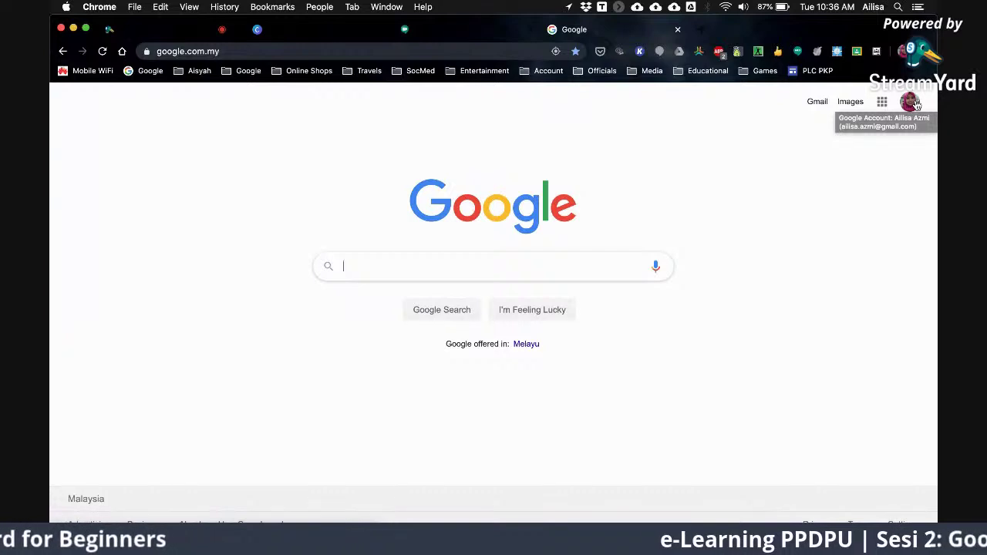
- Open Google Classroom under the moe-dl.edu.my school account and close the tab showing the personal account's classes
click(881, 101)
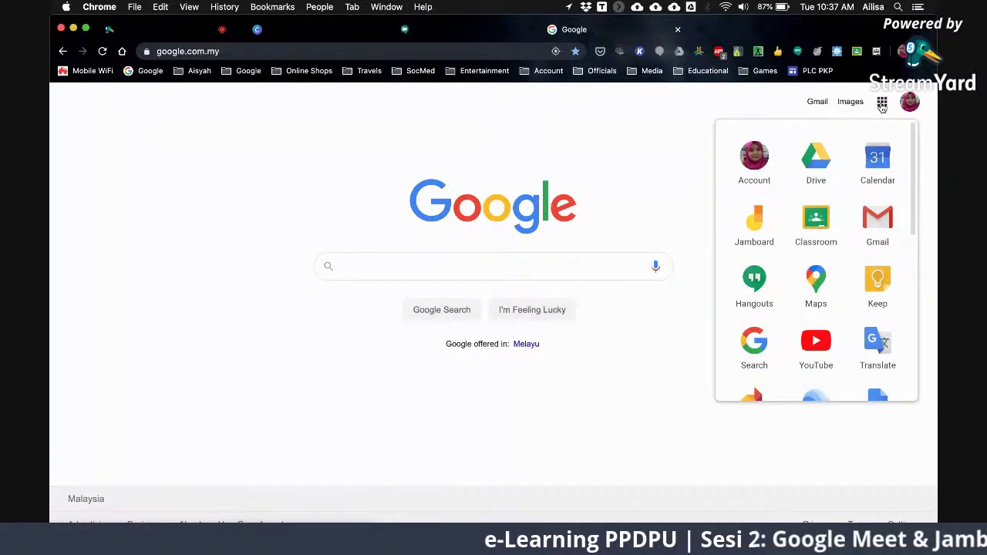
click(813, 229)
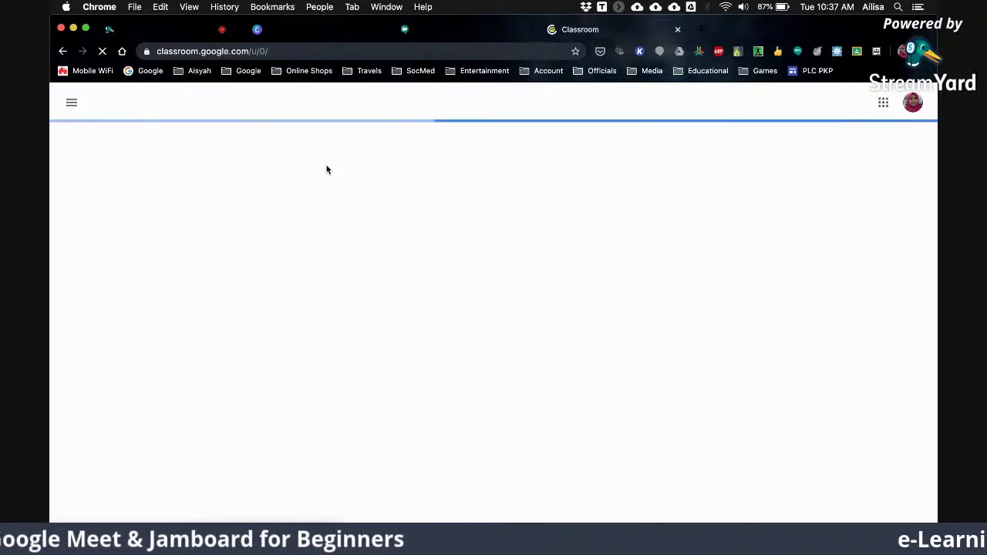
click(912, 103)
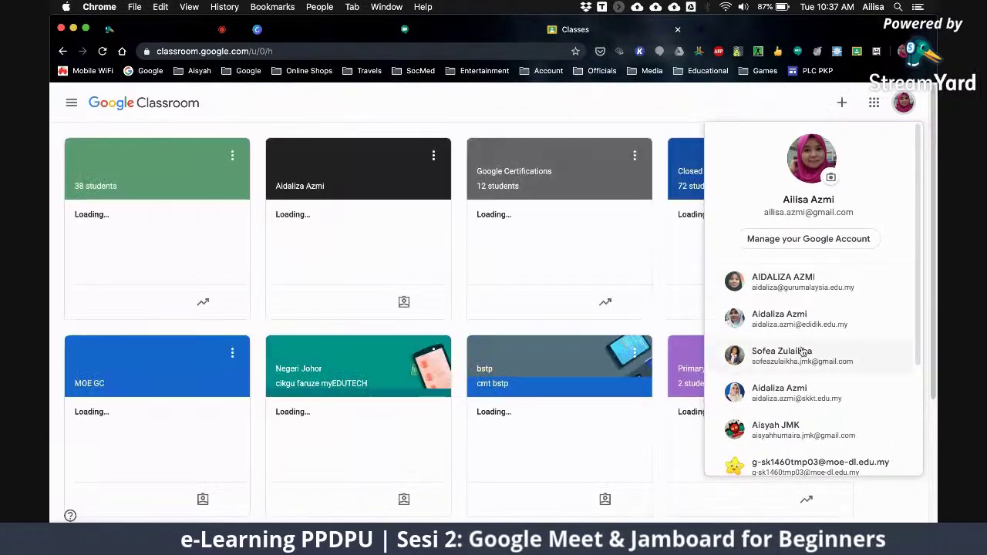
scroll(785, 420, down, 2)
click(789, 415)
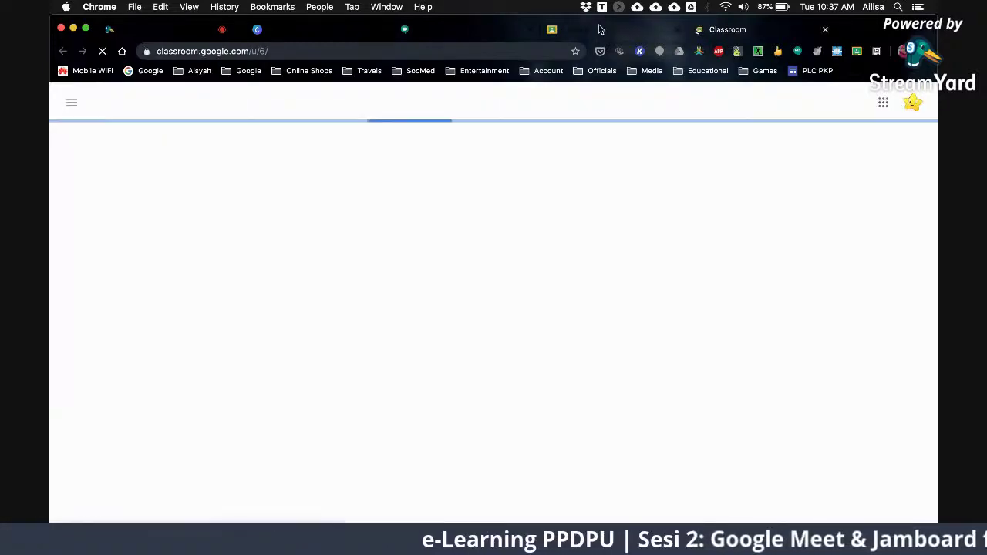
click(600, 30)
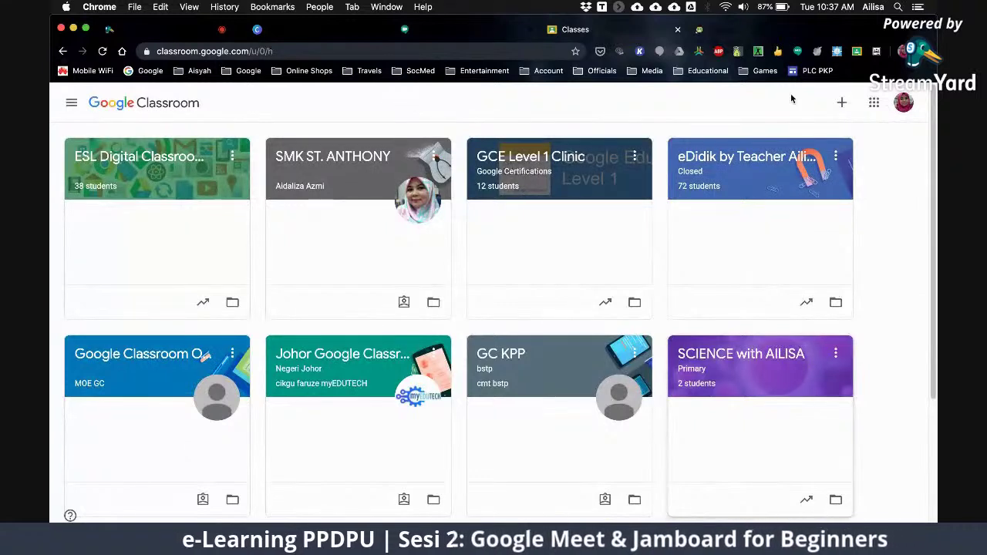
click(678, 30)
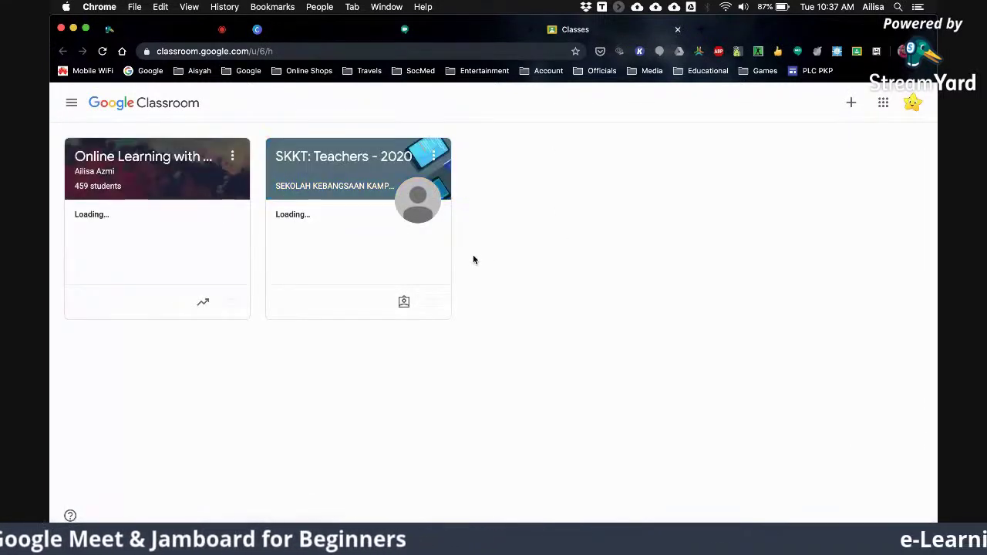
- Open the settings of the online learning class and generate a Meet link for it
click(170, 159)
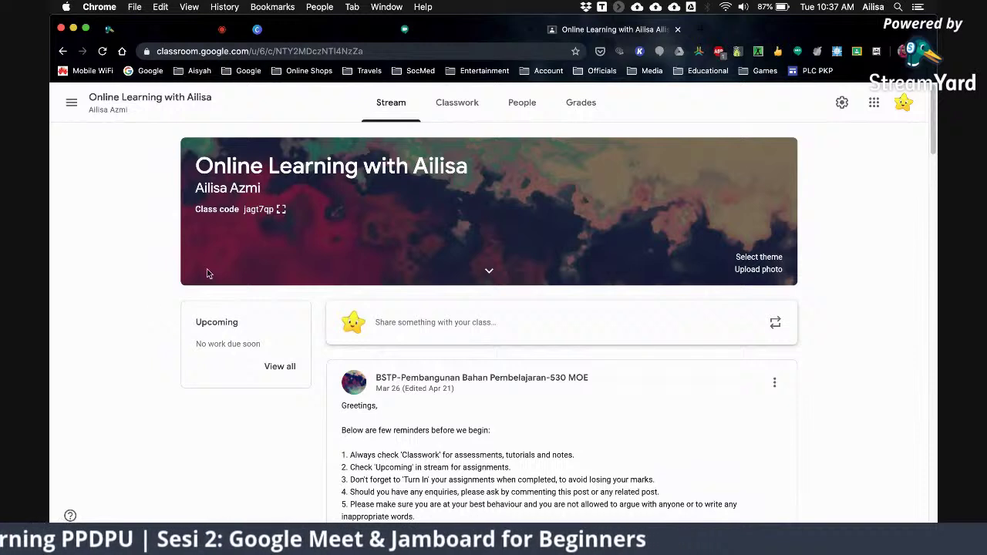
click(843, 102)
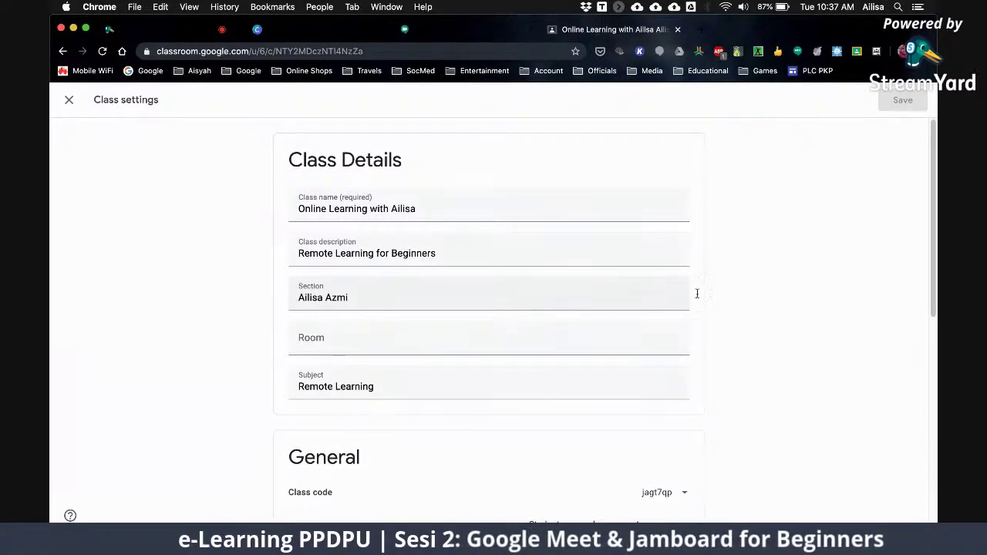
scroll(738, 319, down, 5)
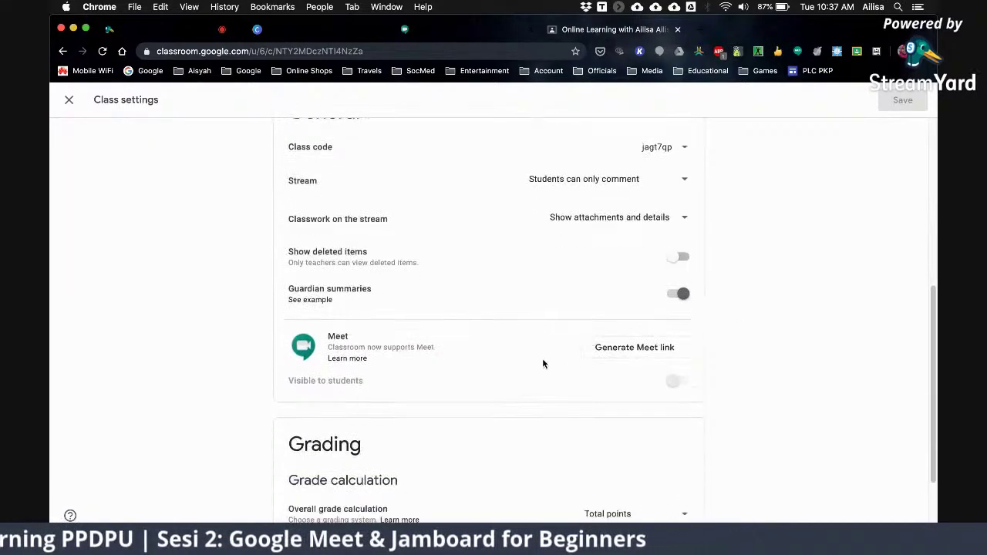
scroll(543, 358, up, 5)
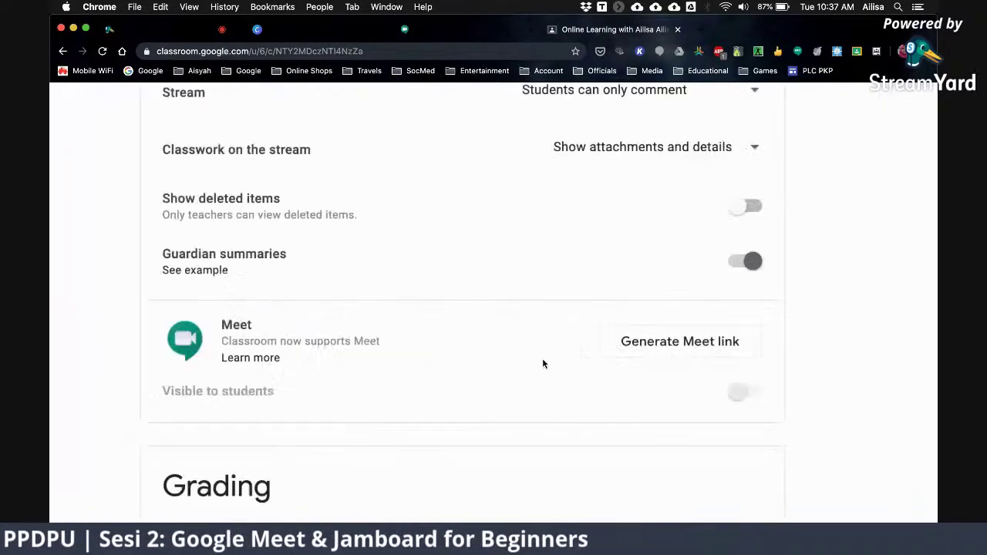
click(713, 340)
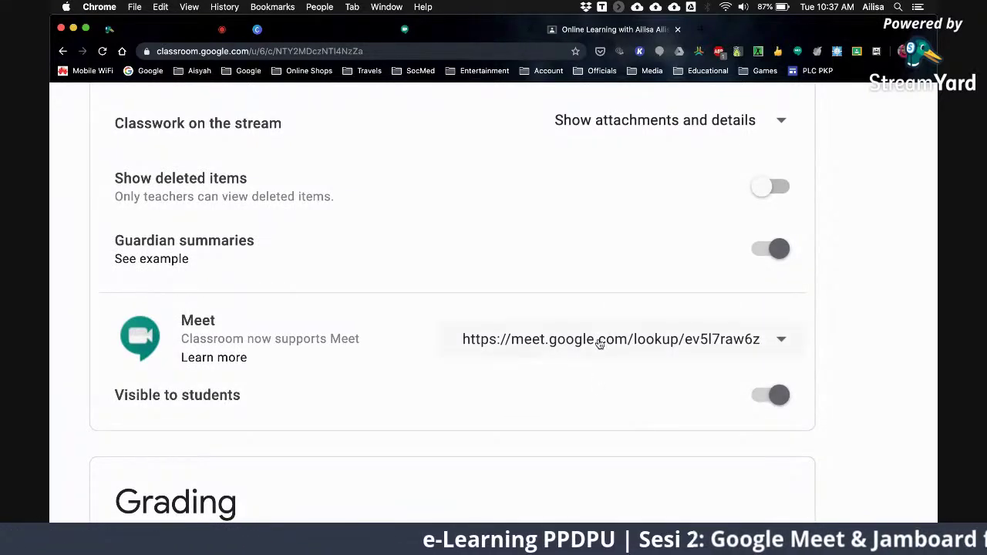
- Copy the generated Meet link and turn off its visibility to students
click(781, 339)
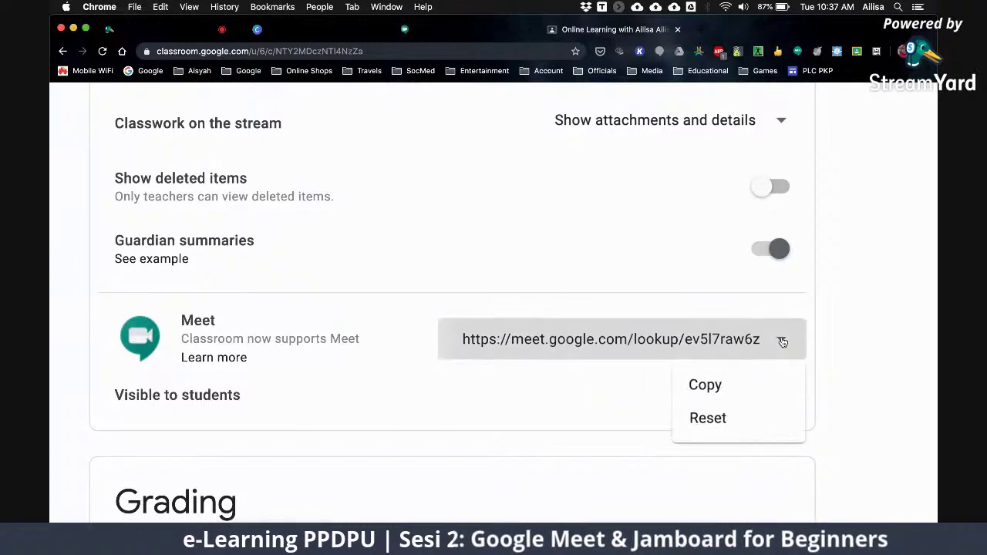
click(722, 386)
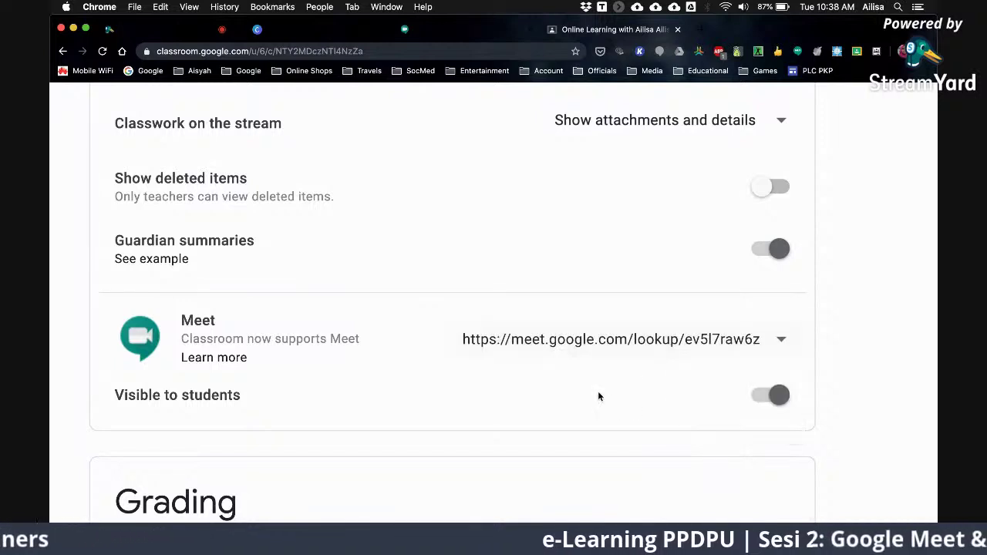
click(760, 397)
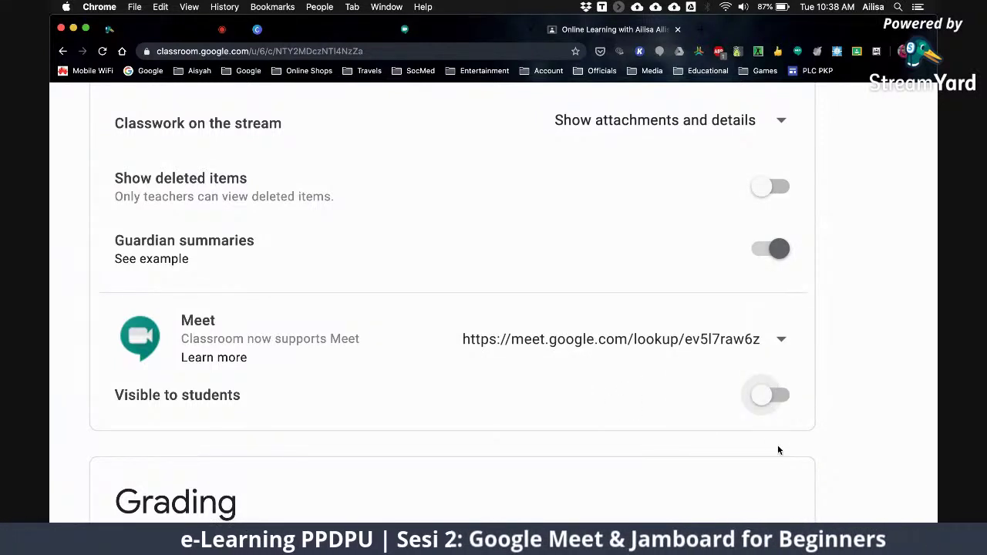
- Copy the class's Meet link again and check the Reset option without applying it
scroll(775, 346, up, 2)
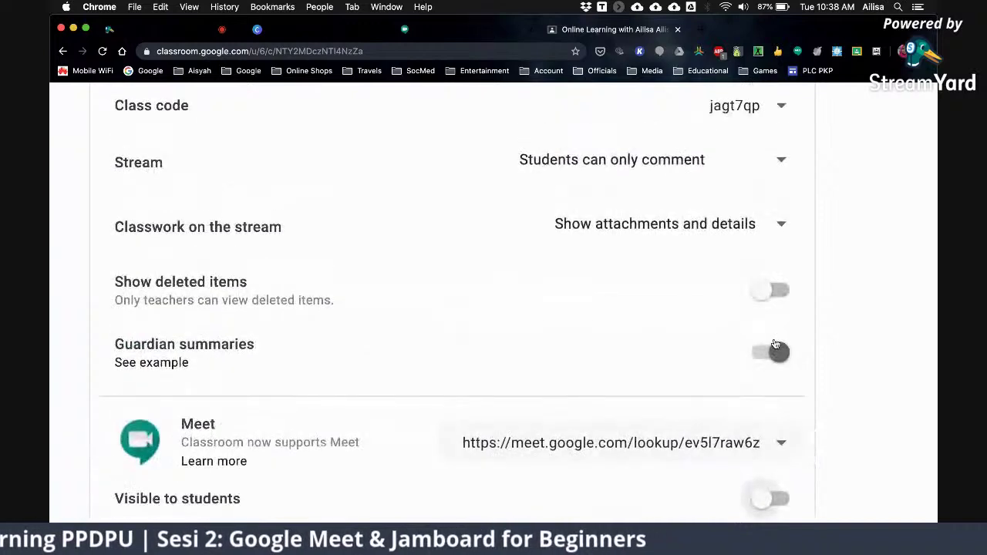
scroll(776, 344, down, 2)
scroll(776, 344, down, 1)
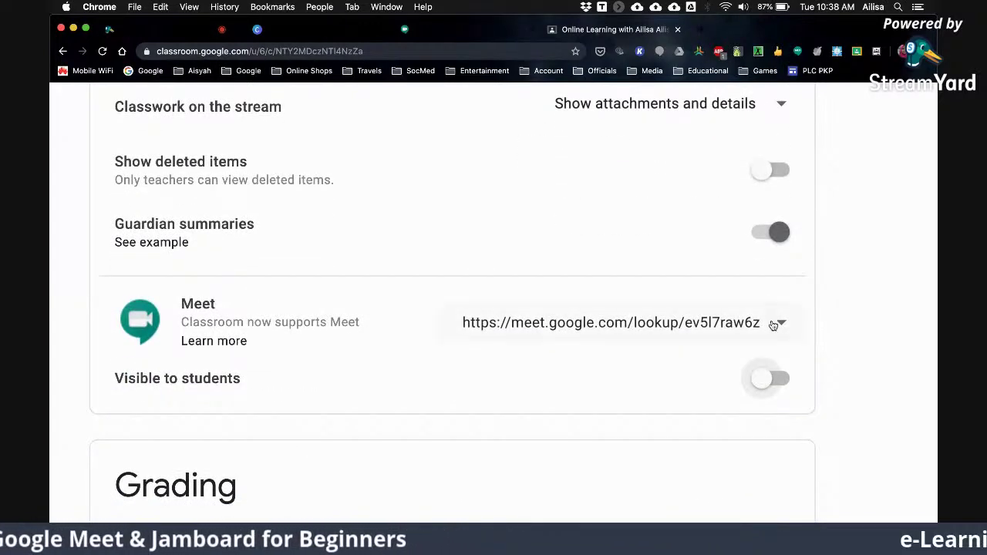
click(774, 324)
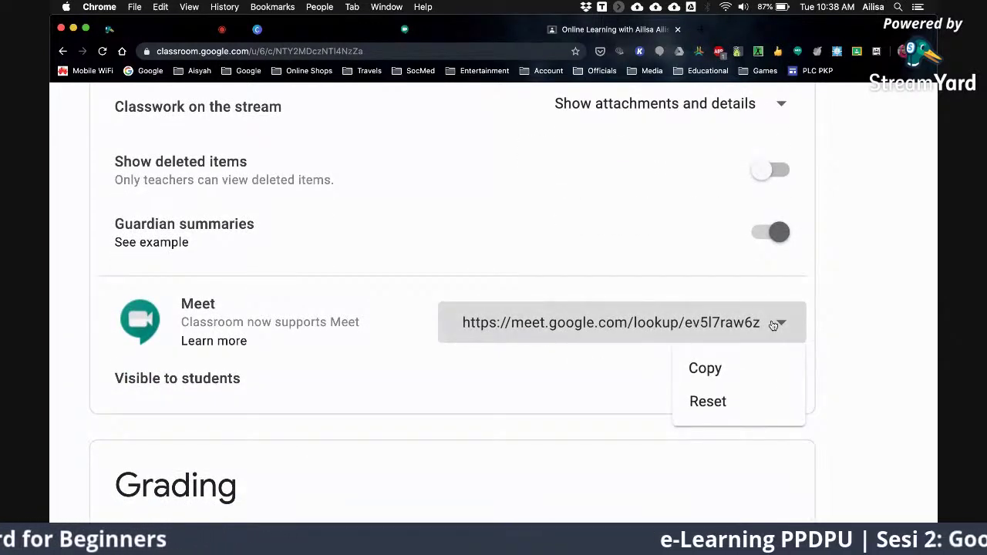
click(711, 370)
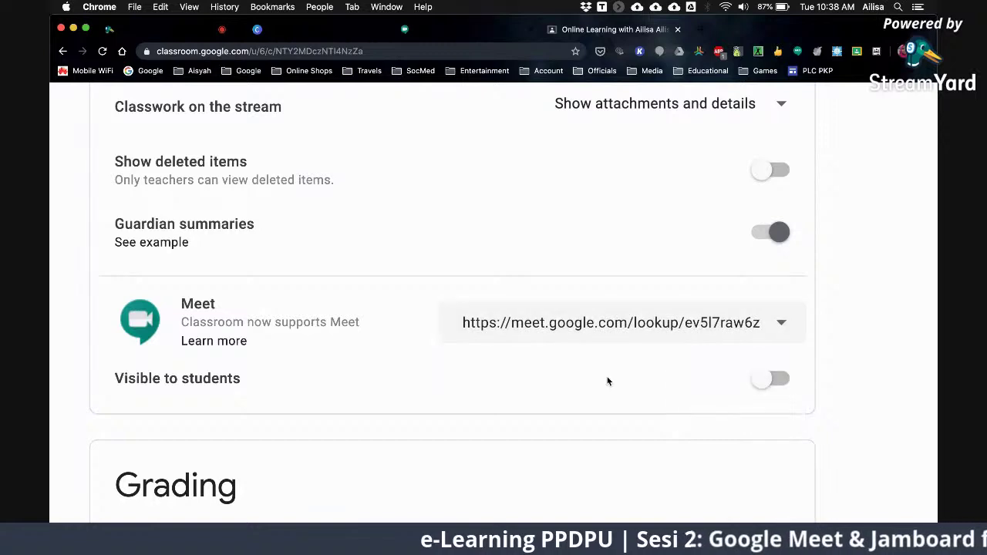
click(779, 323)
click(715, 370)
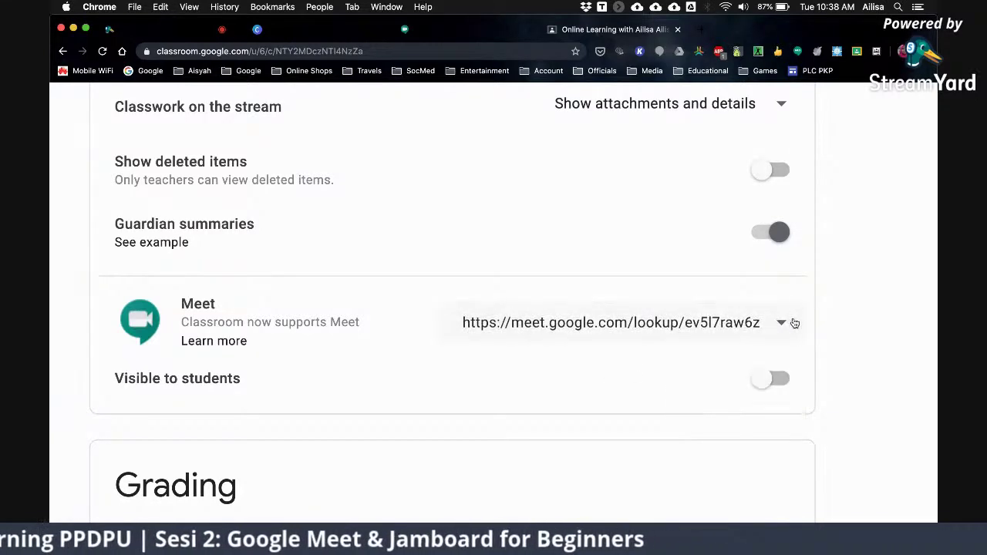
click(780, 322)
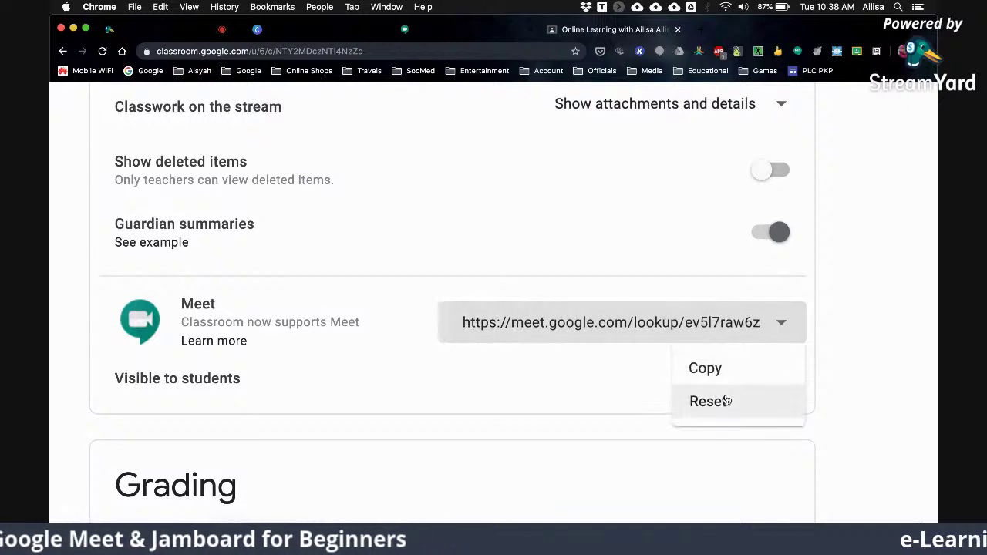
click(612, 389)
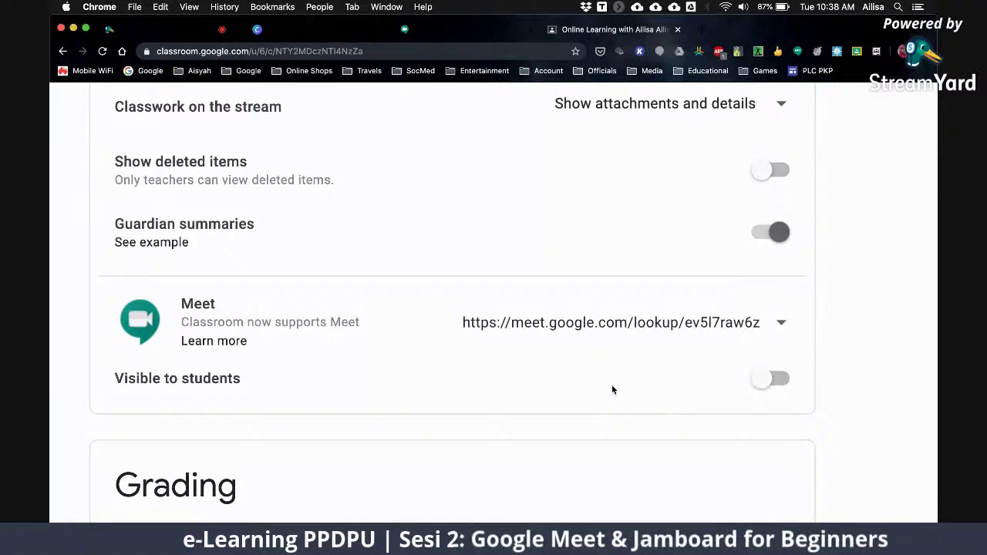
- Leave the class settings, discarding the unsaved changes, and close the Classroom tab to return to Google Meet
scroll(612, 389, down, 5)
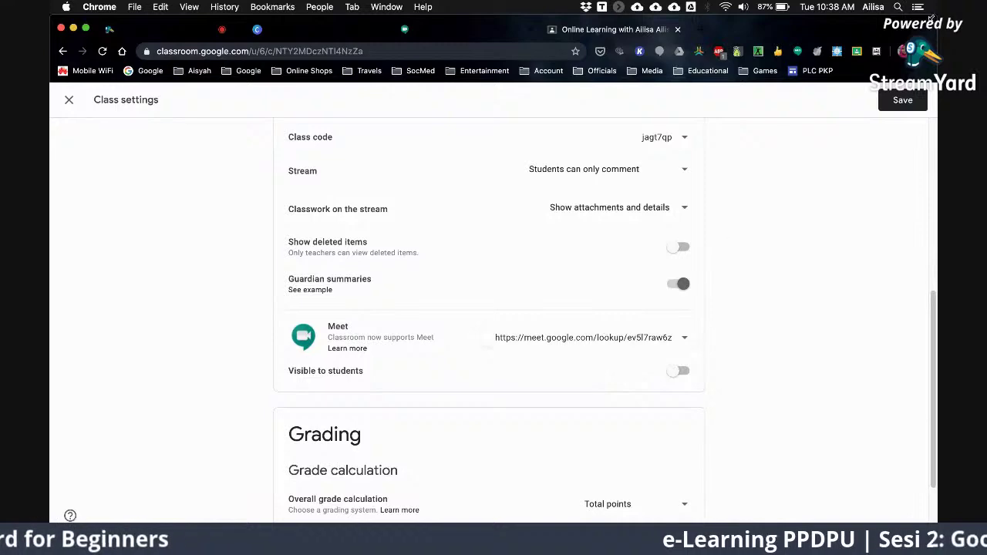
click(68, 104)
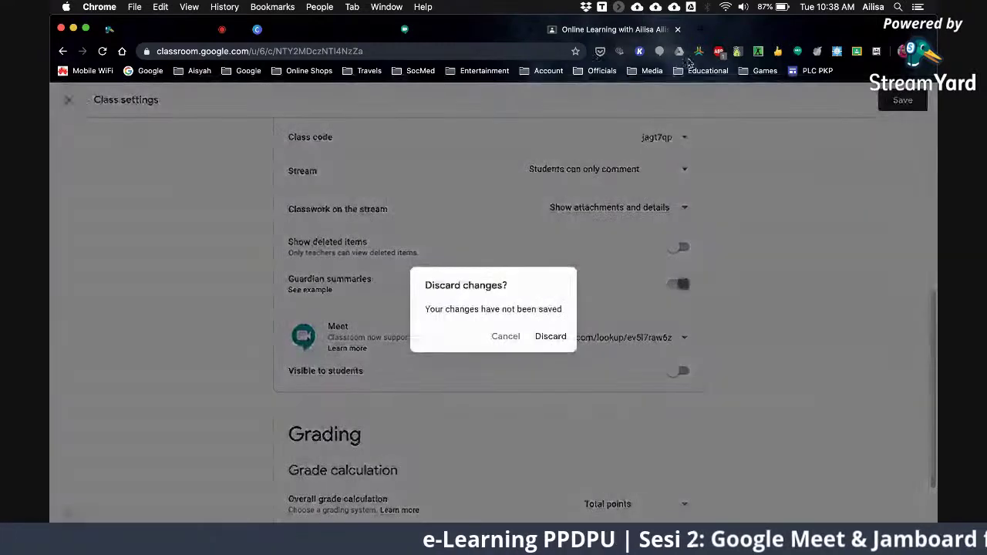
key(Return)
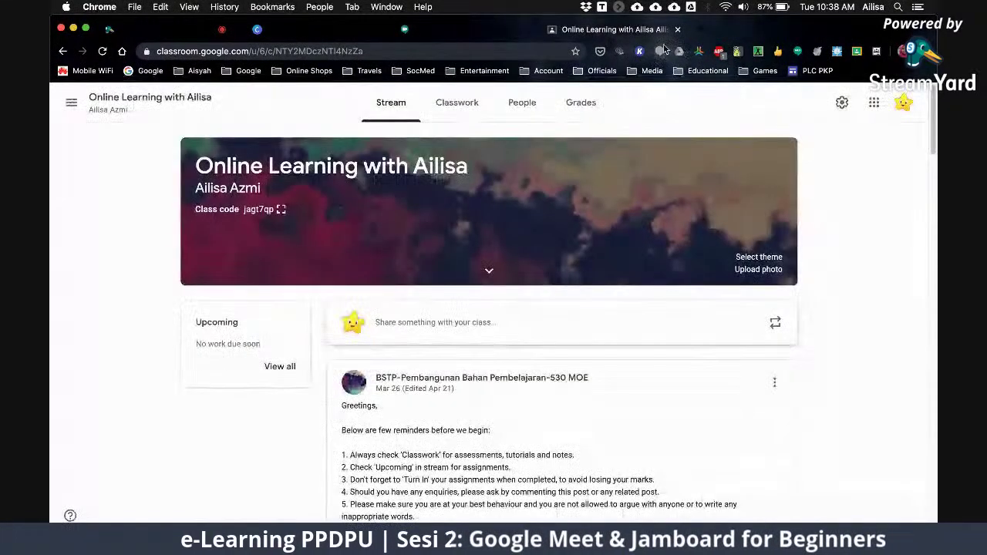
click(678, 30)
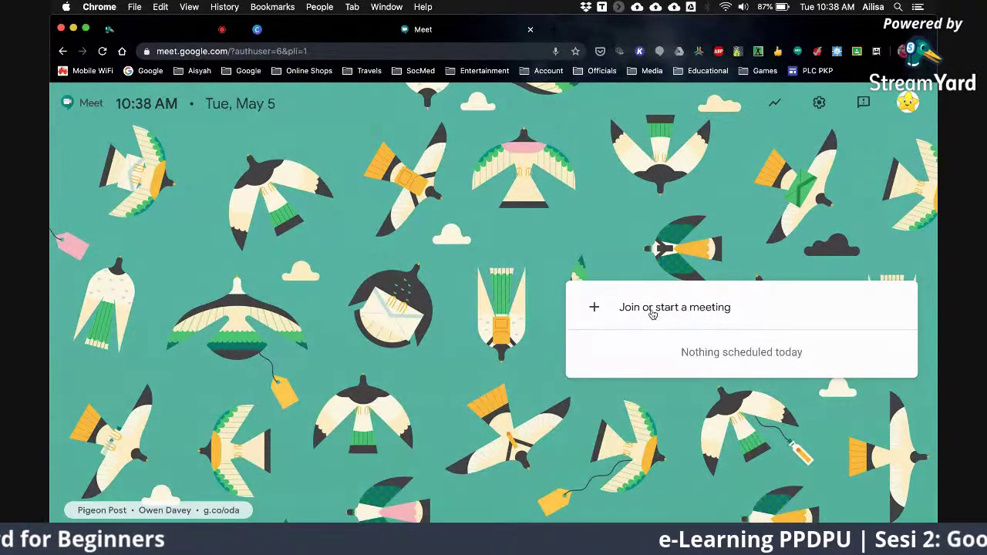
- Set up a meeting with an uppercase nickname made of "KELAS ONLINE" and the teacher's first name, and continue to its join page
click(651, 313)
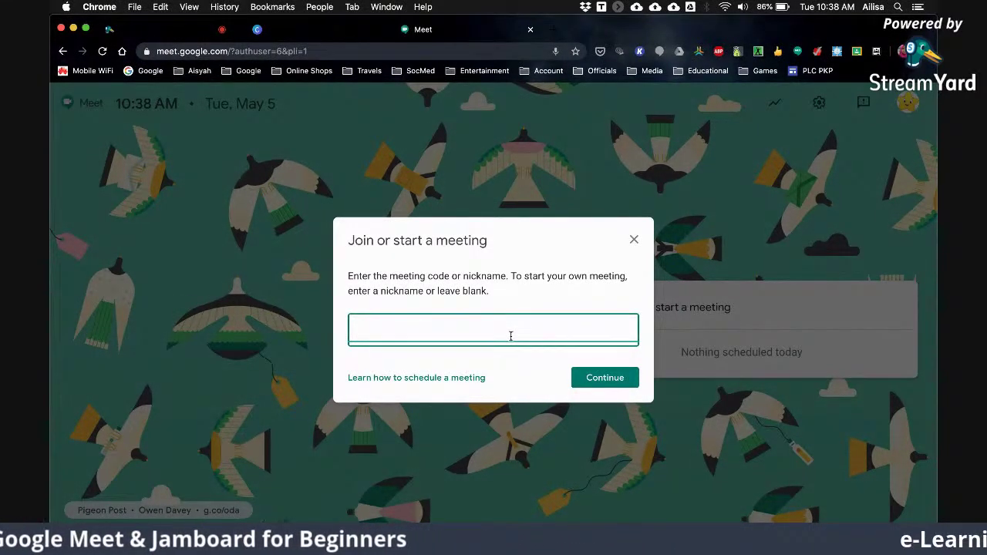
text(AILIS)
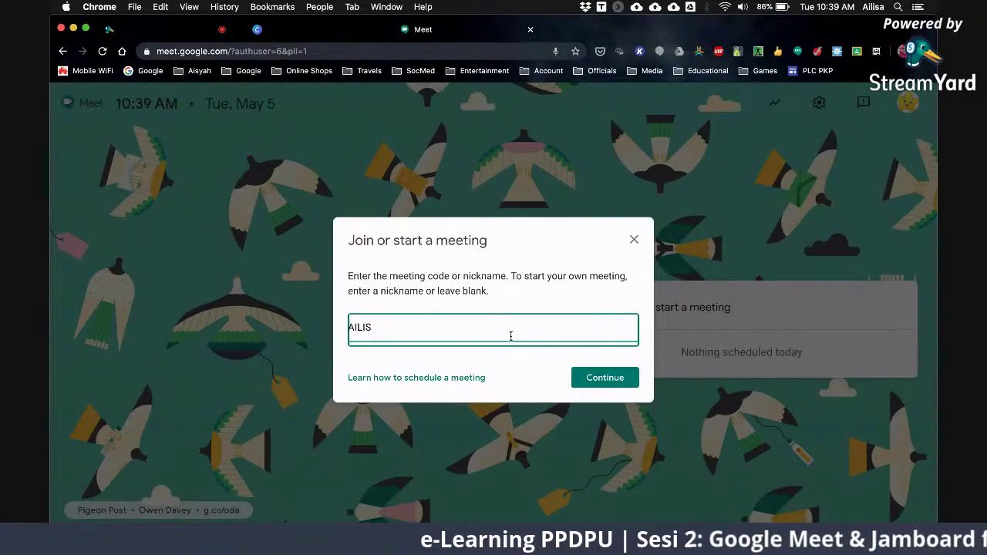
text(AKELAS O)
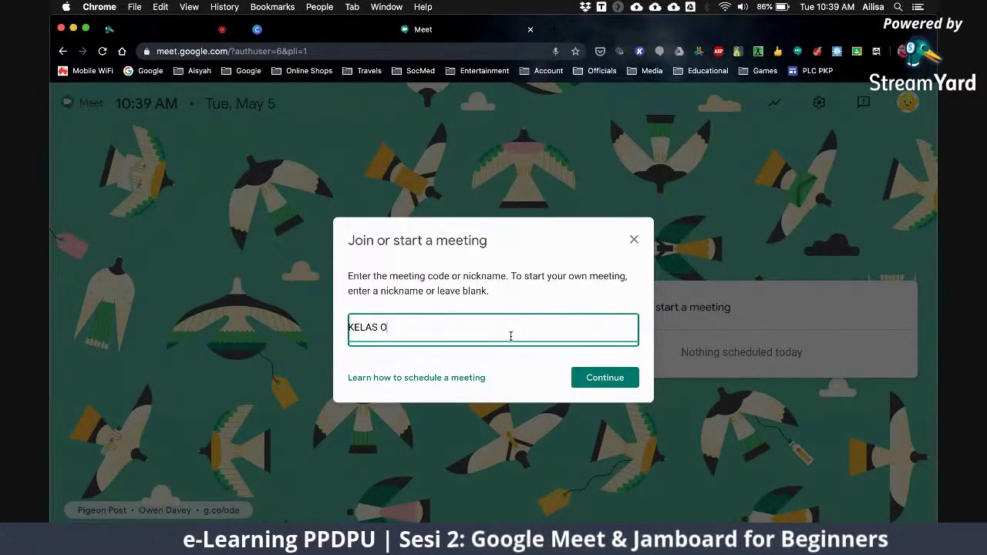
text(NLINE AILISA)
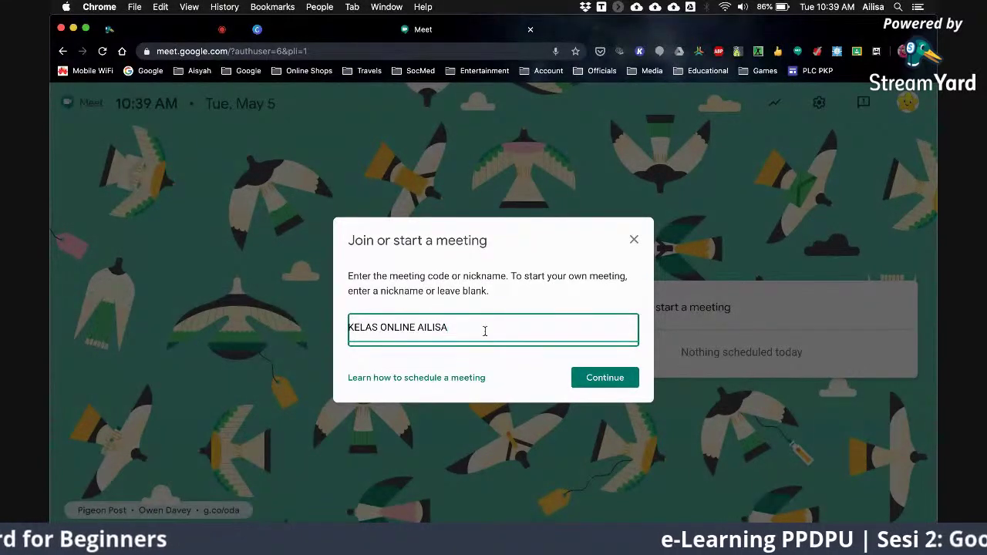
click(605, 381)
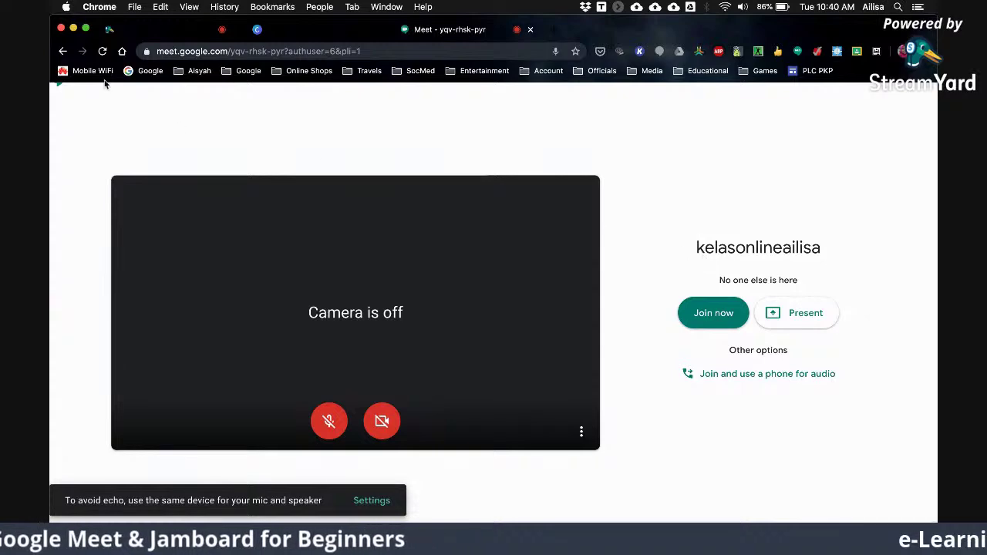
- Return to the Meet start page and continue to a meeting nicknamed "kelasonline" plus the teacher's first name, in lowercase without spaces
click(61, 51)
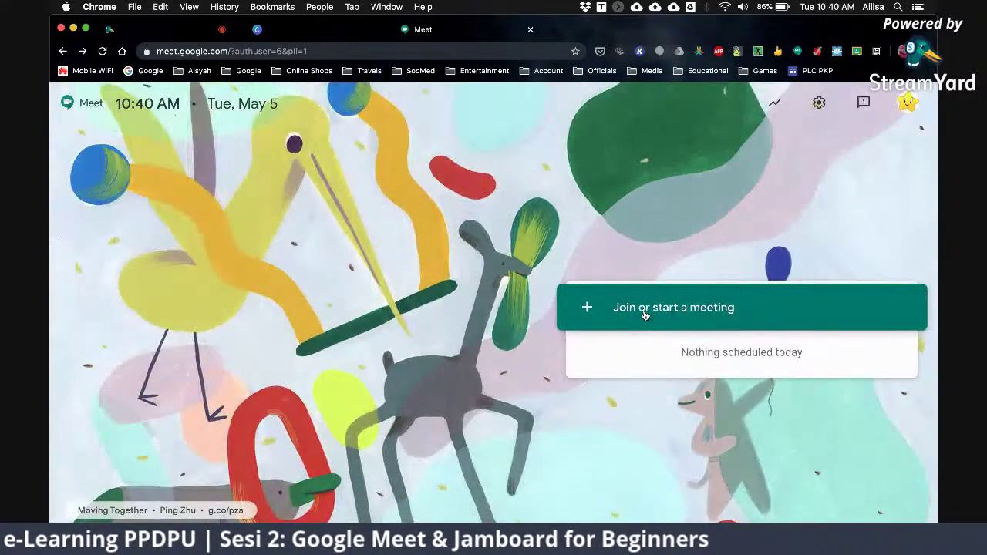
click(645, 314)
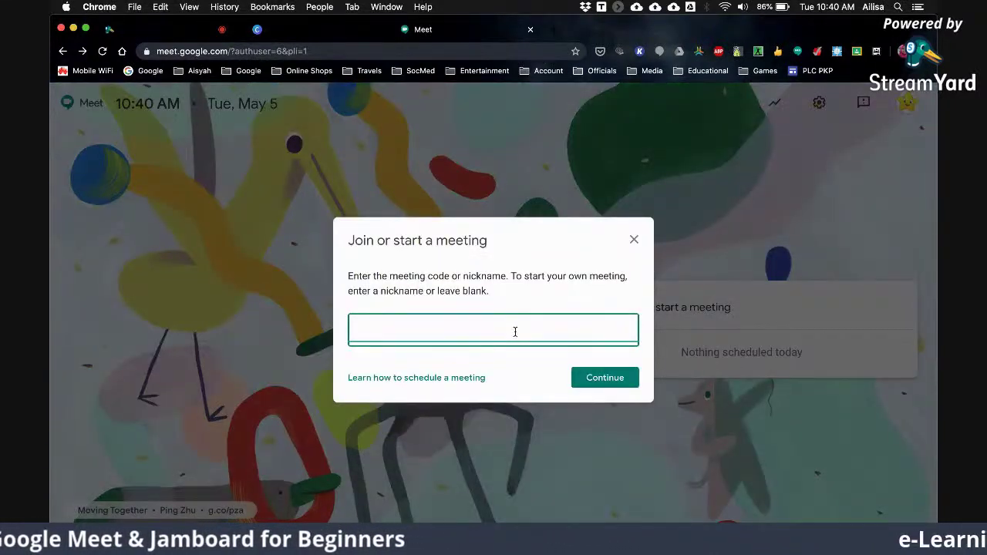
text(KELAS)
key(BackSpace)
key(BackSpace)
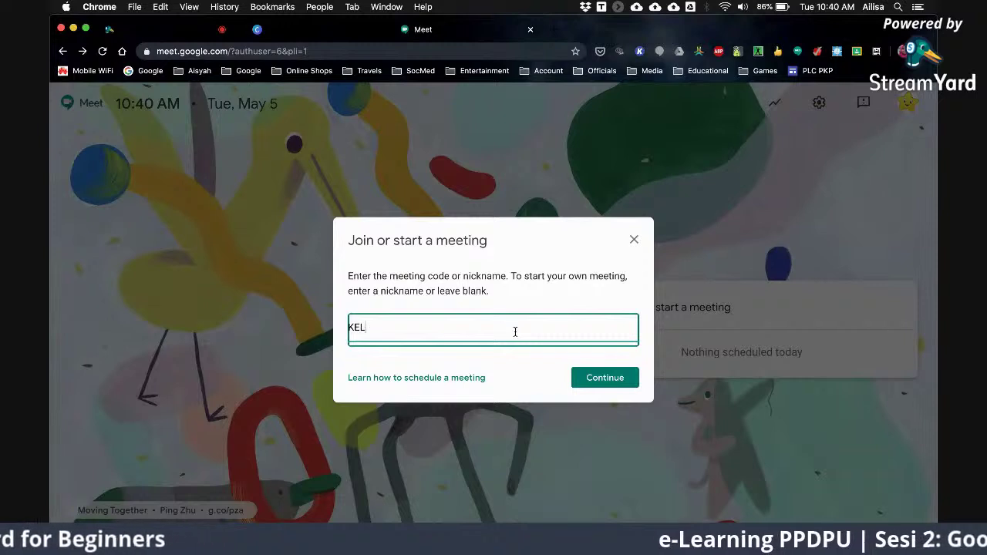
text(kelasonlineailisa)
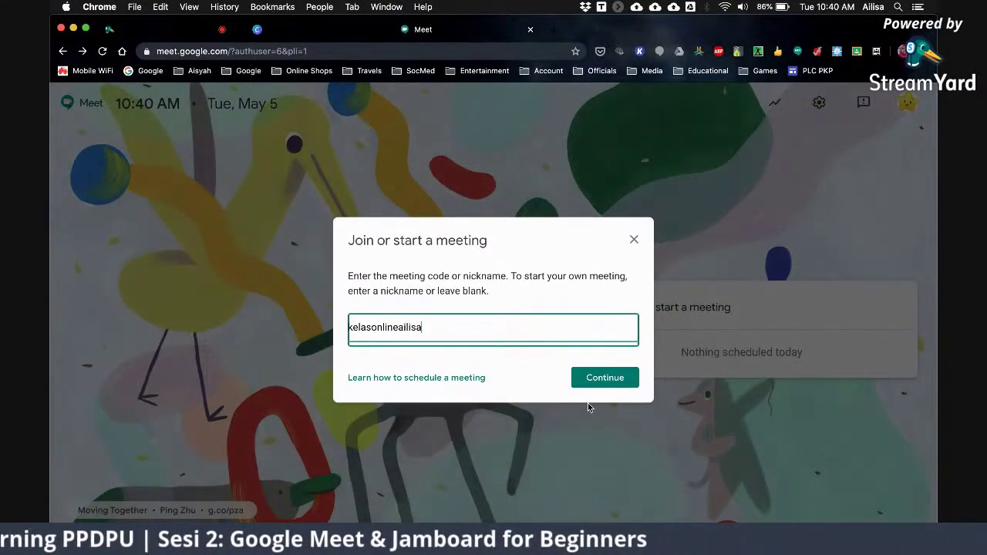
click(603, 377)
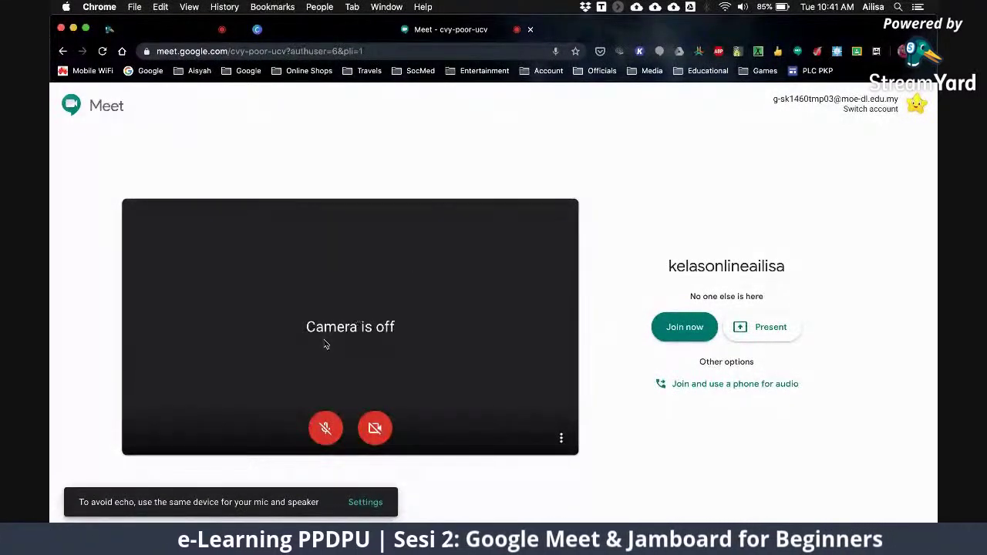
- Try out the microphone and camera toggles on the meeting's join page, turning both on and off again
scroll(324, 345, up, 3)
scroll(326, 346, down, 3)
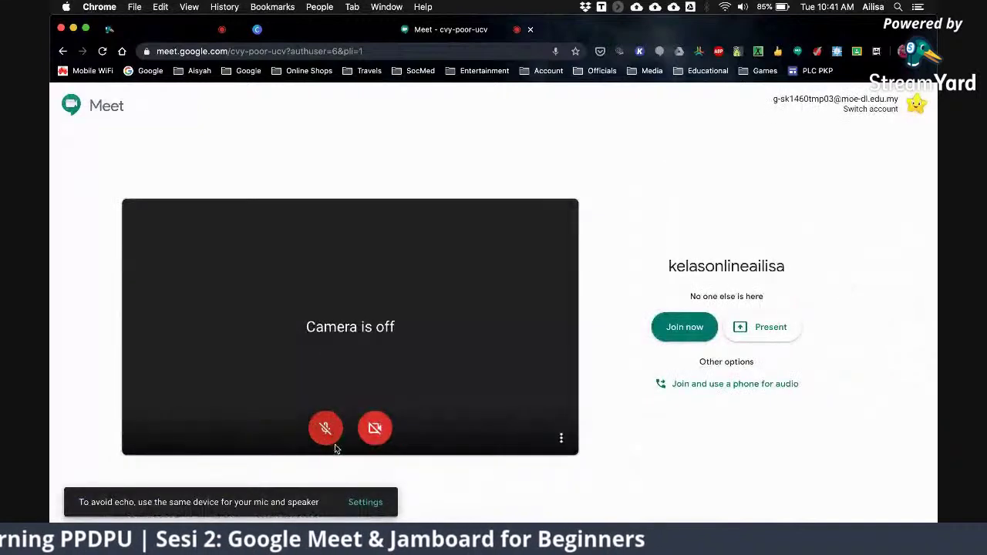
scroll(377, 426, up, 4)
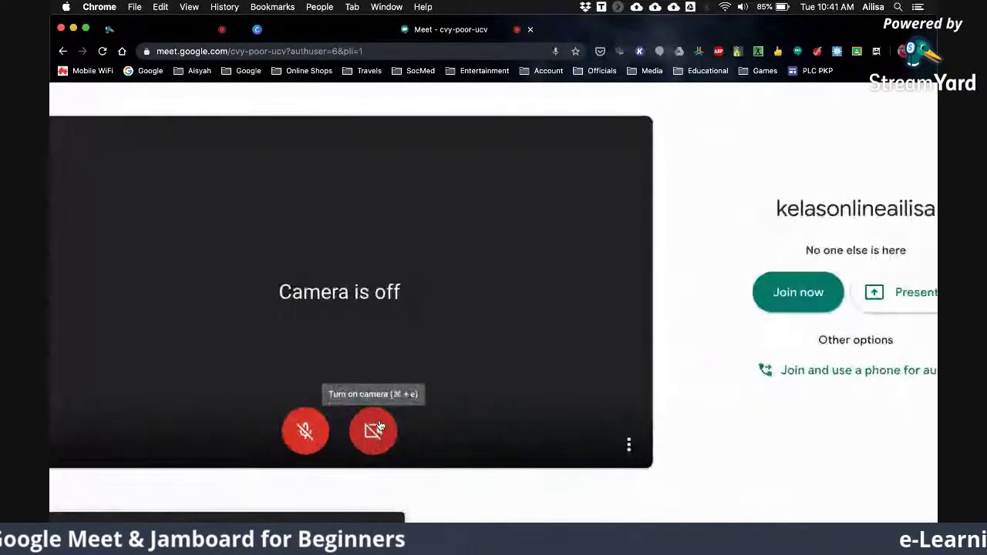
scroll(379, 426, left, 2)
scroll(379, 426, left, 3)
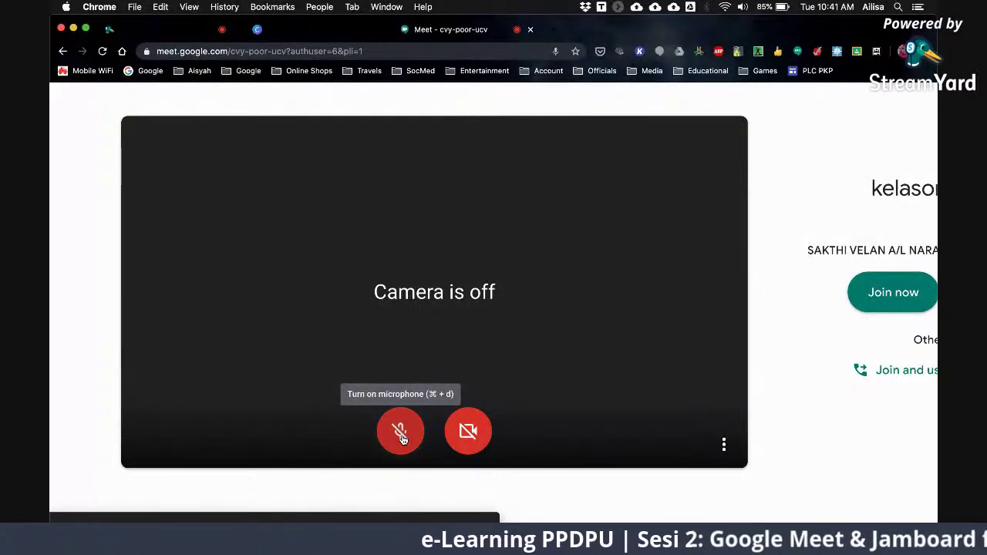
click(400, 432)
click(468, 432)
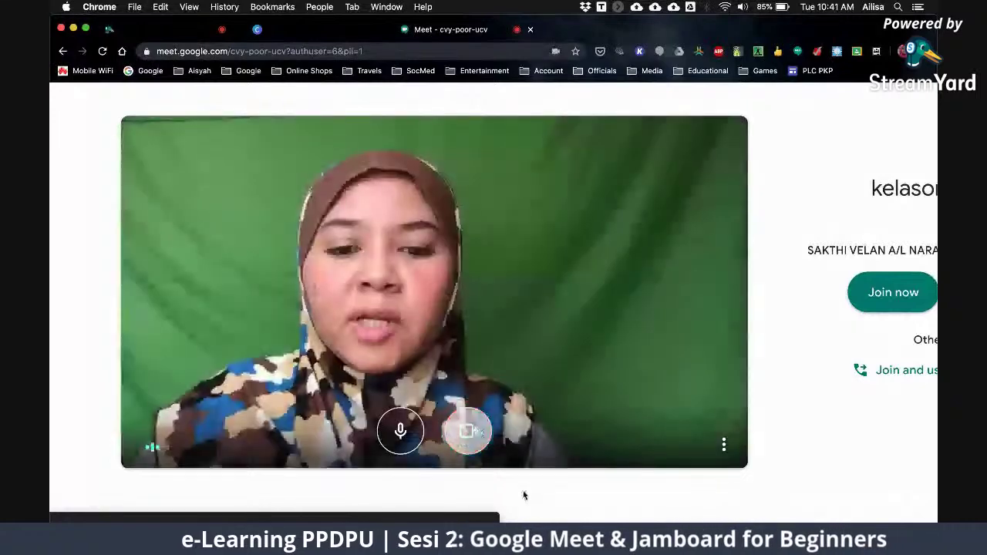
click(468, 431)
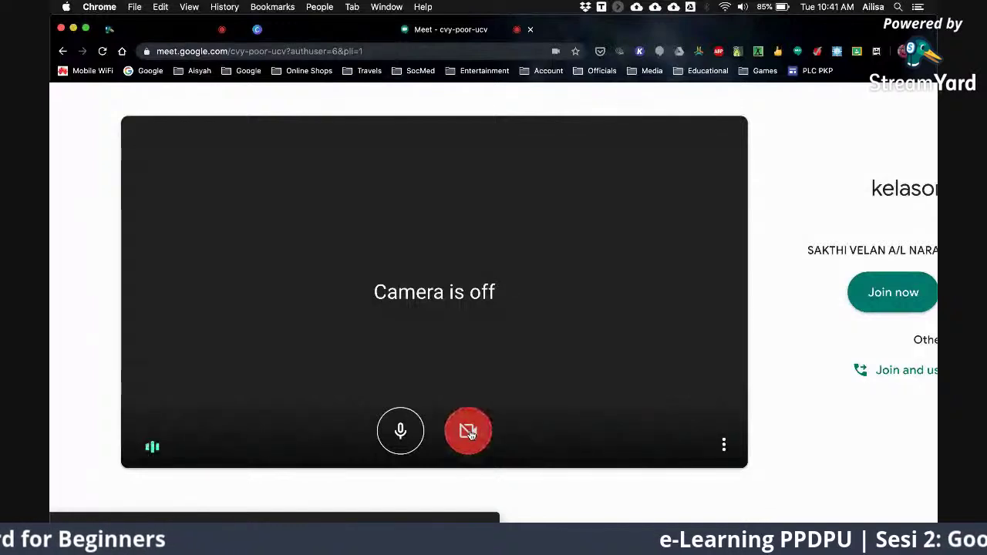
click(404, 441)
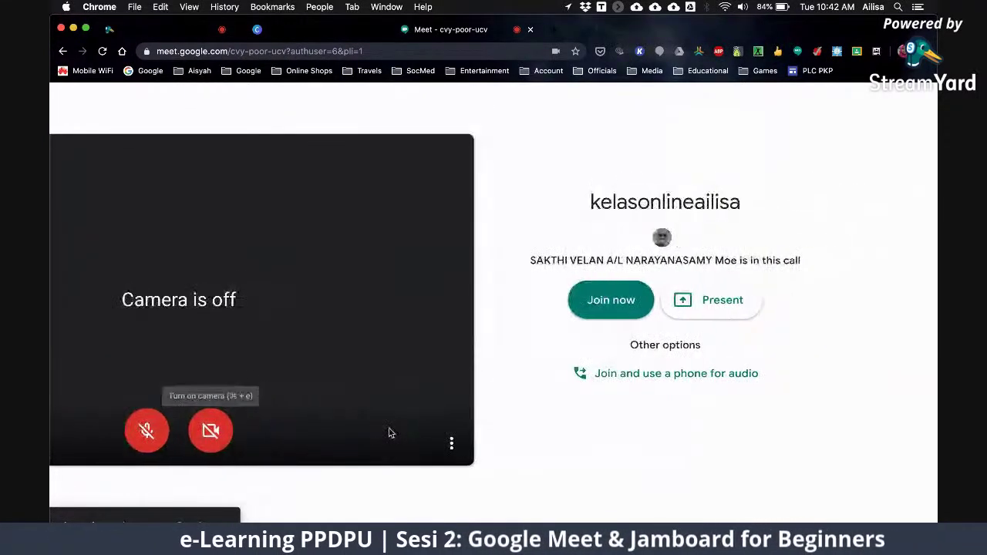
- Join the nicknamed meeting and pin your own tile, dismissing the Meet Attendance sign-in and the people list
scroll(717, 369, up, 5)
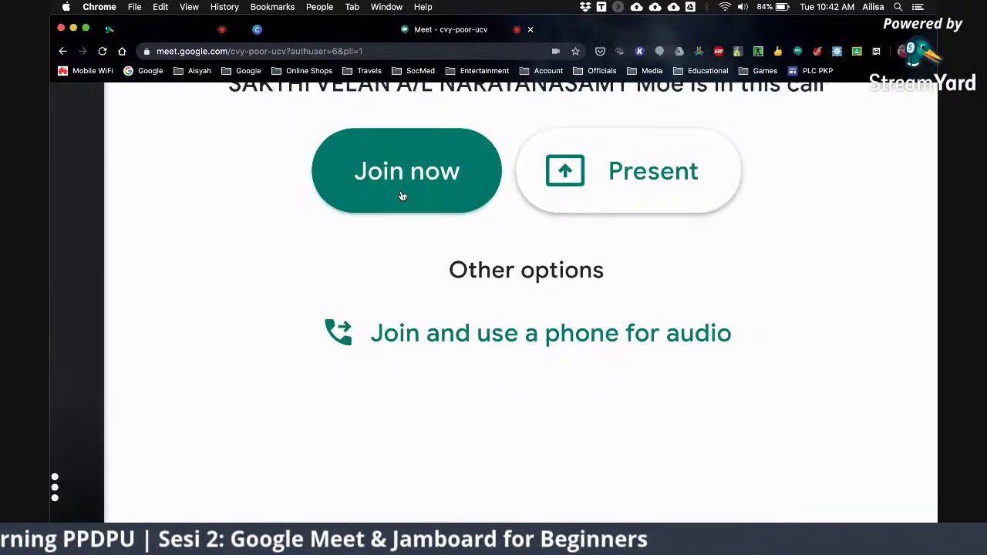
click(434, 174)
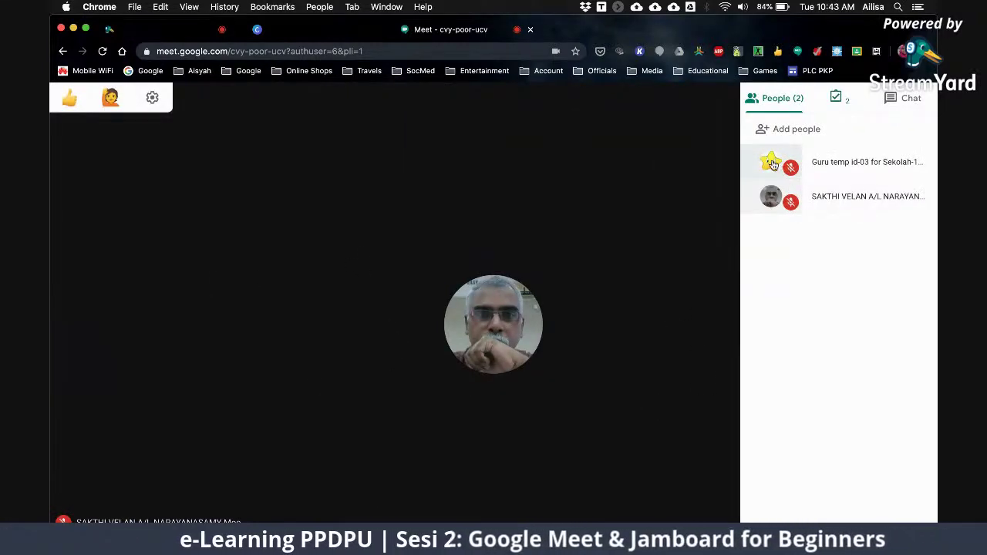
click(771, 163)
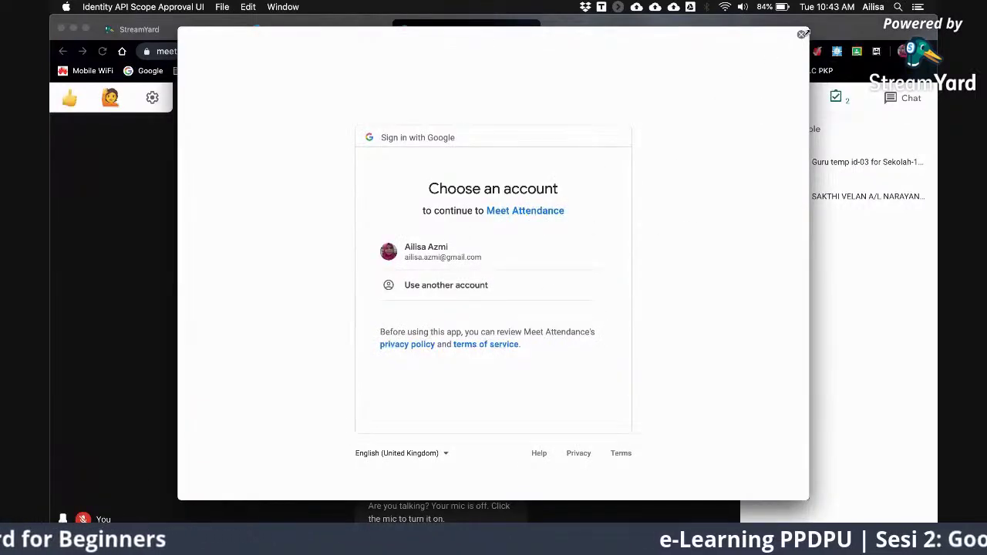
click(801, 34)
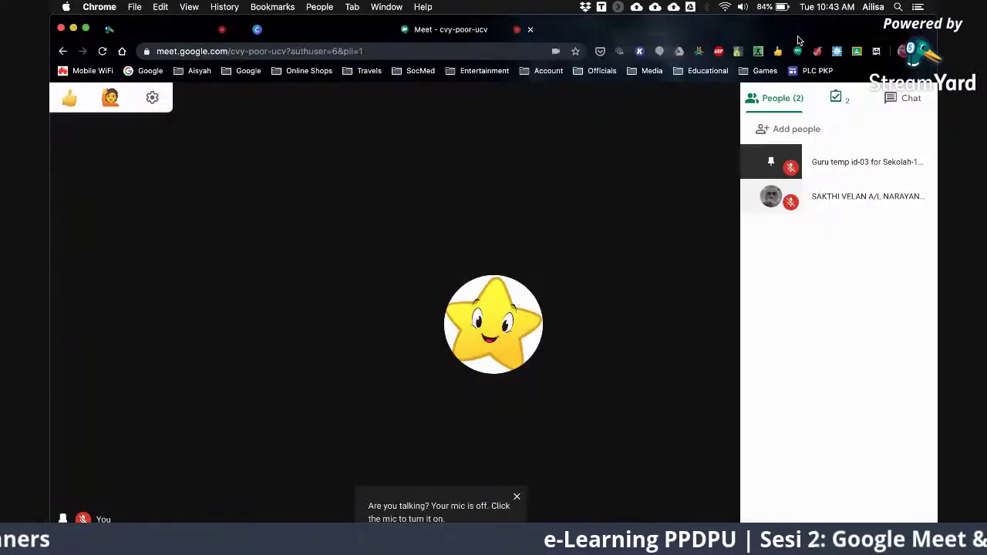
click(699, 107)
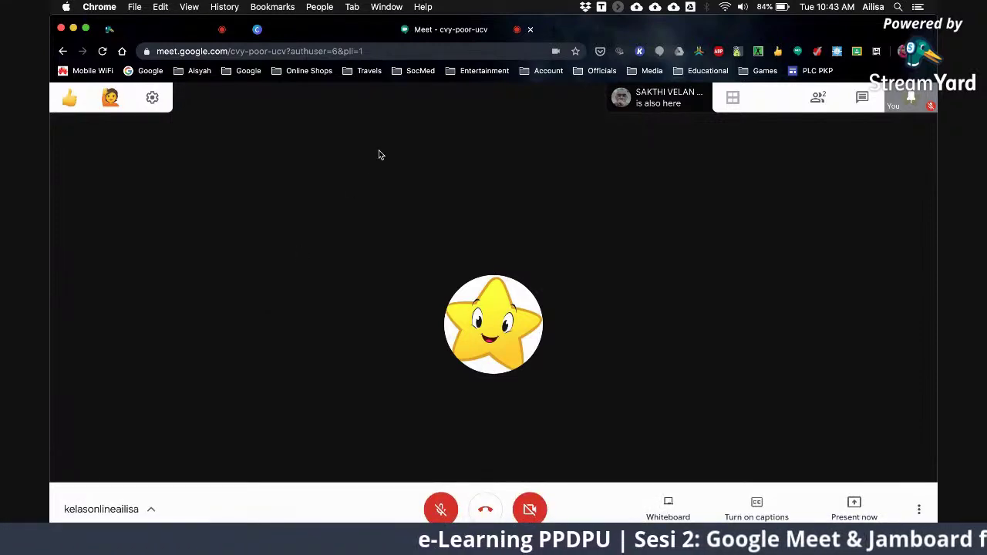
- Open the Google home page in a new browser tab, keeping the meeting open
key(super+t)
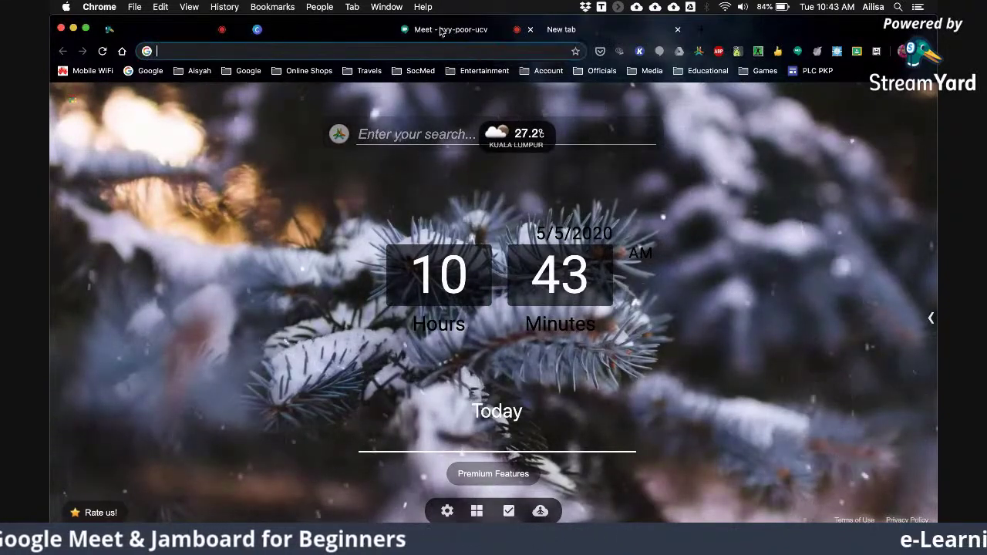
key(super+w)
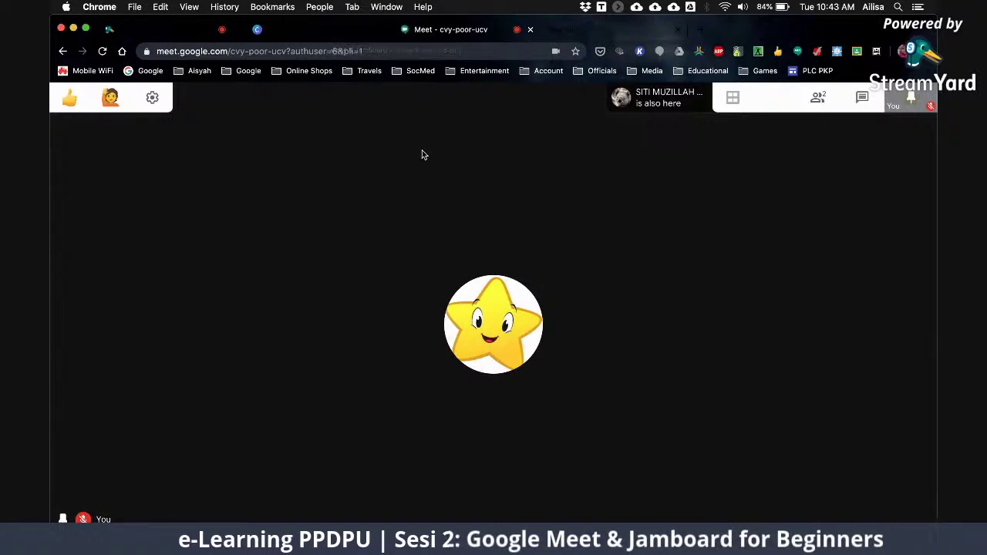
mouse_move(496, 153)
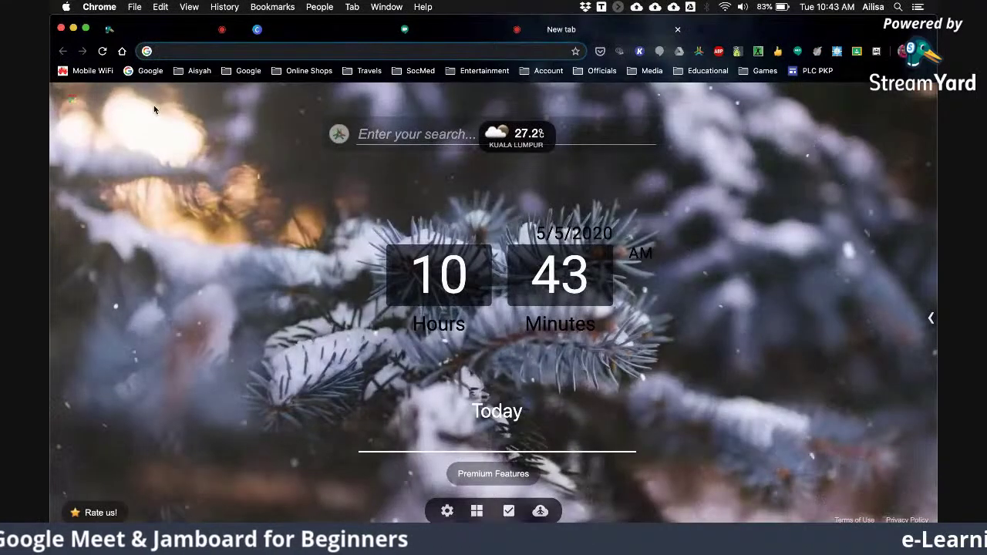
click(141, 72)
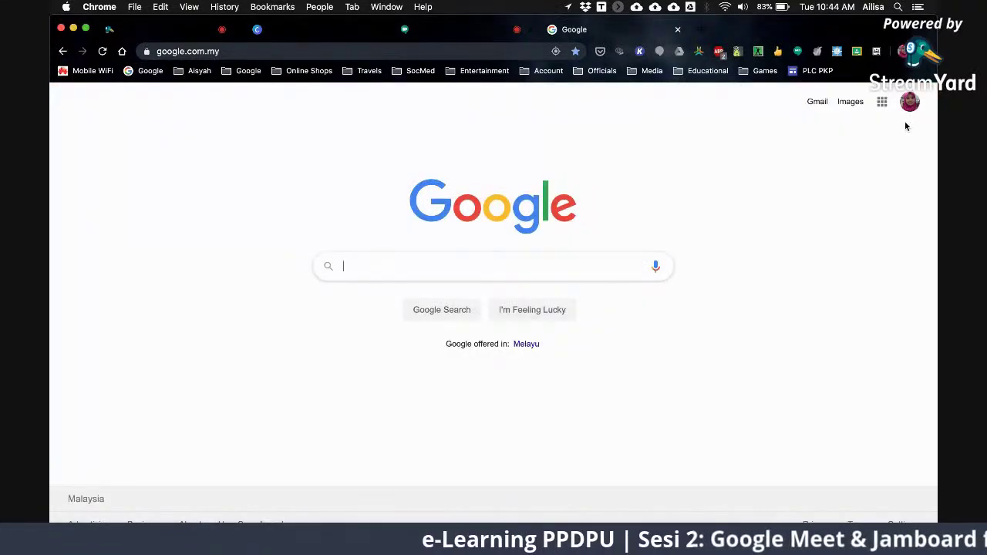
- Switch Google to the skkt.edu.my account and look at its available Google apps
click(909, 106)
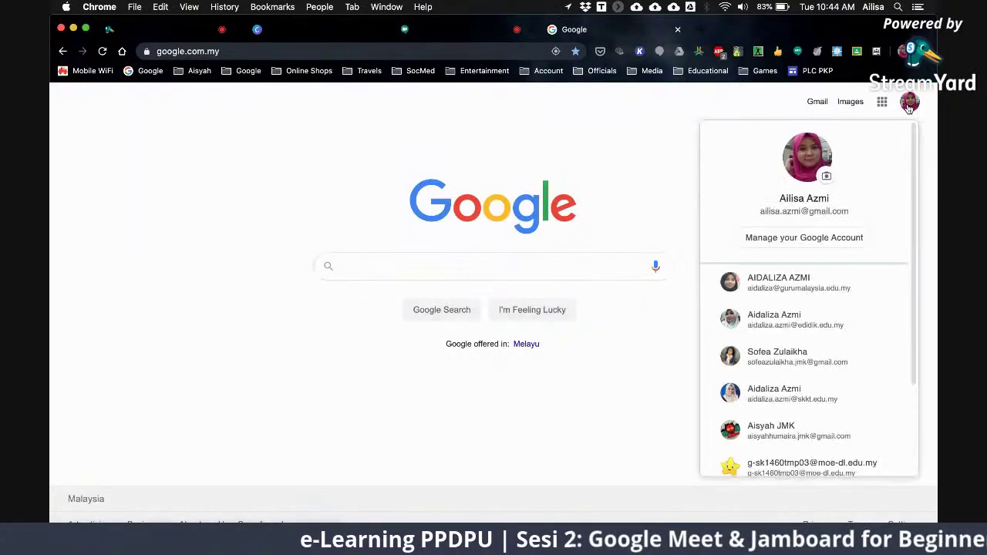
scroll(794, 351, down, 1)
click(773, 359)
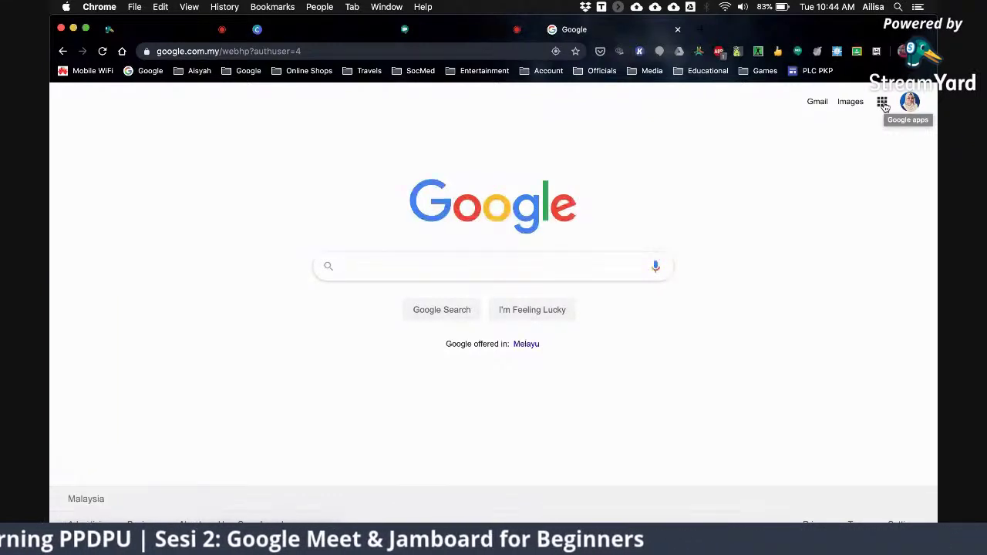
click(883, 103)
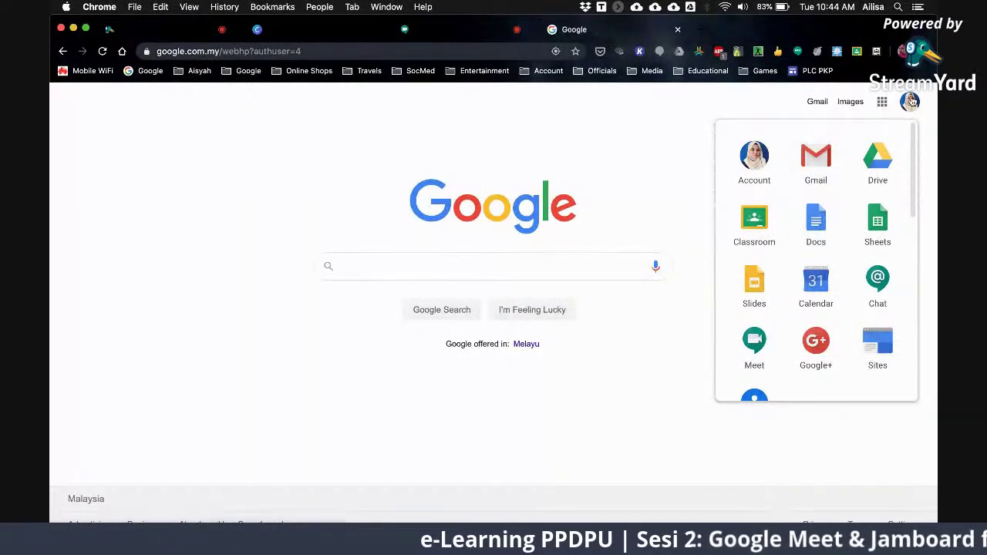
- Switch Google to the edidik.edu.my account and open its Google Calendar
click(910, 101)
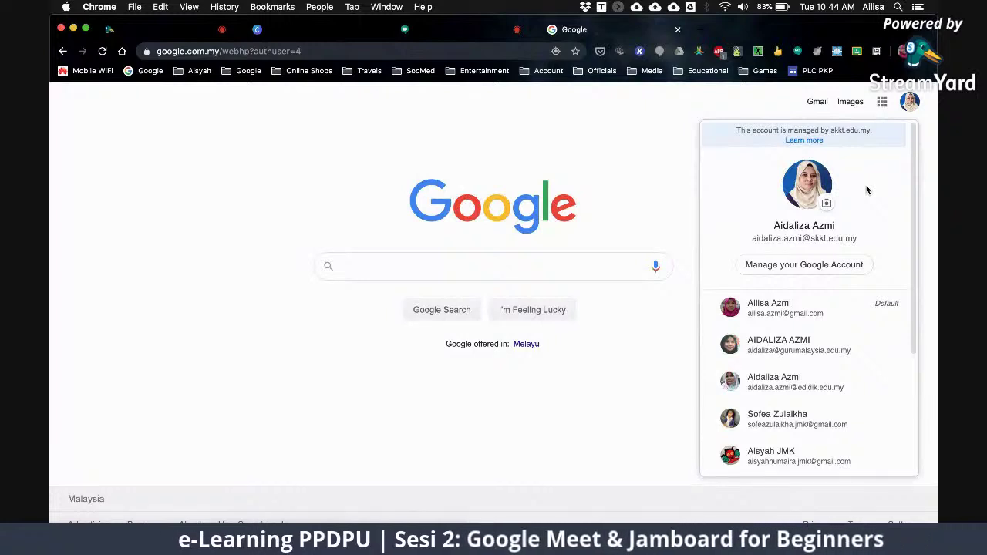
scroll(830, 397, down, 1)
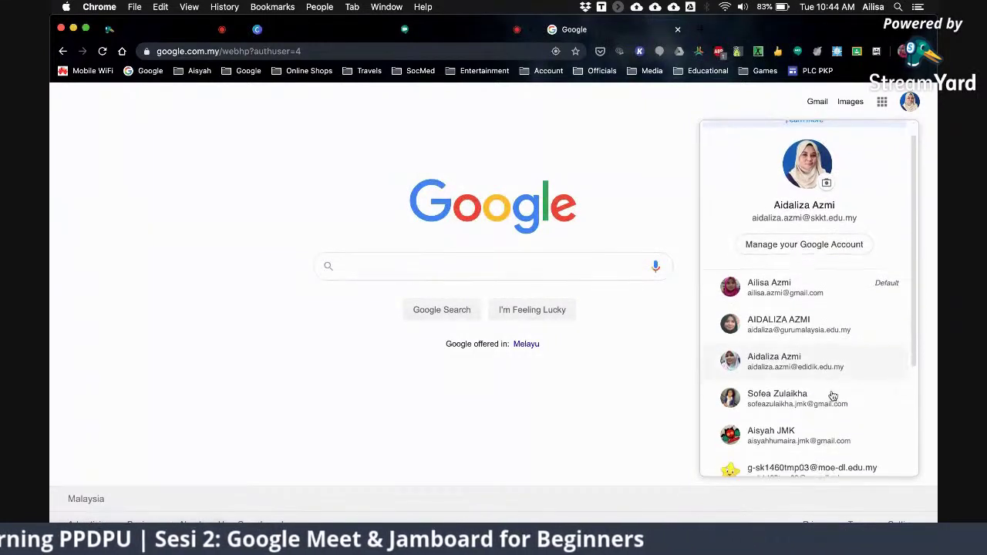
click(826, 366)
click(882, 101)
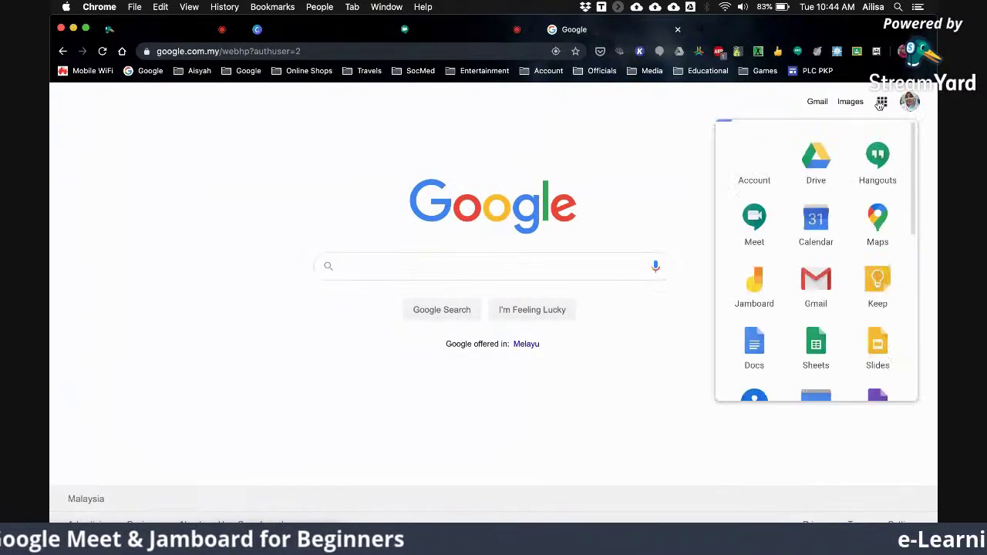
click(816, 224)
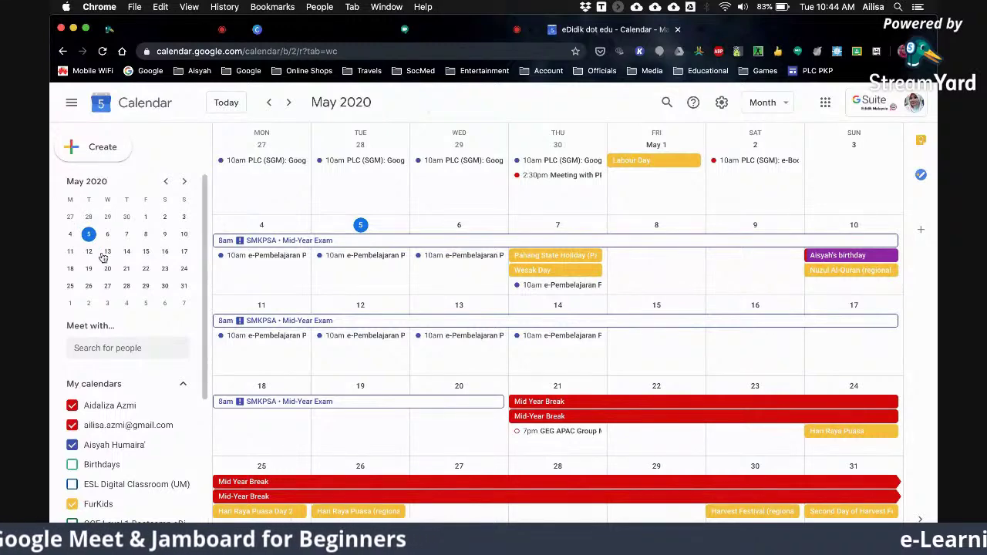
- Start a new calendar event and examine the fields of its entry form, including Google Meet video conferencing
click(100, 147)
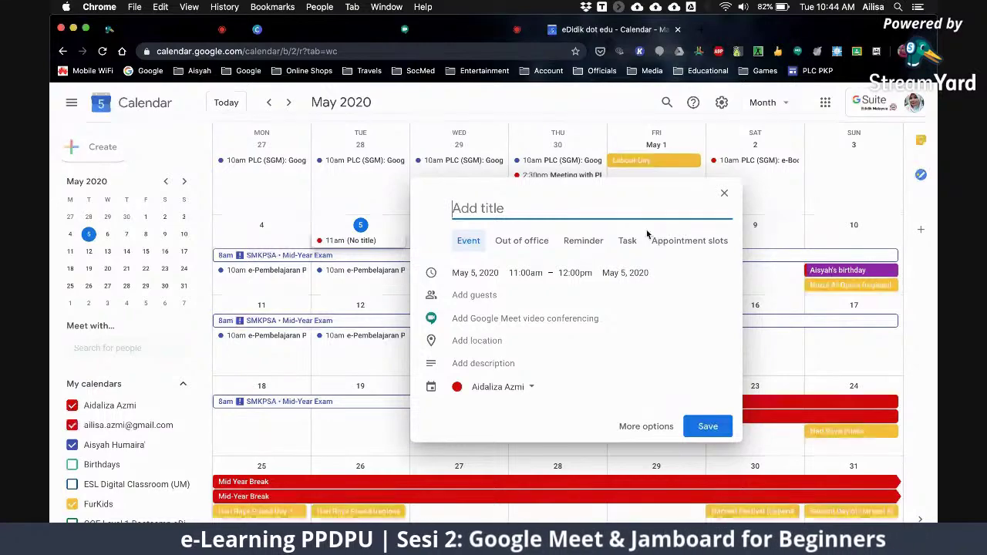
ctrl+scroll(642, 236, up, 5)
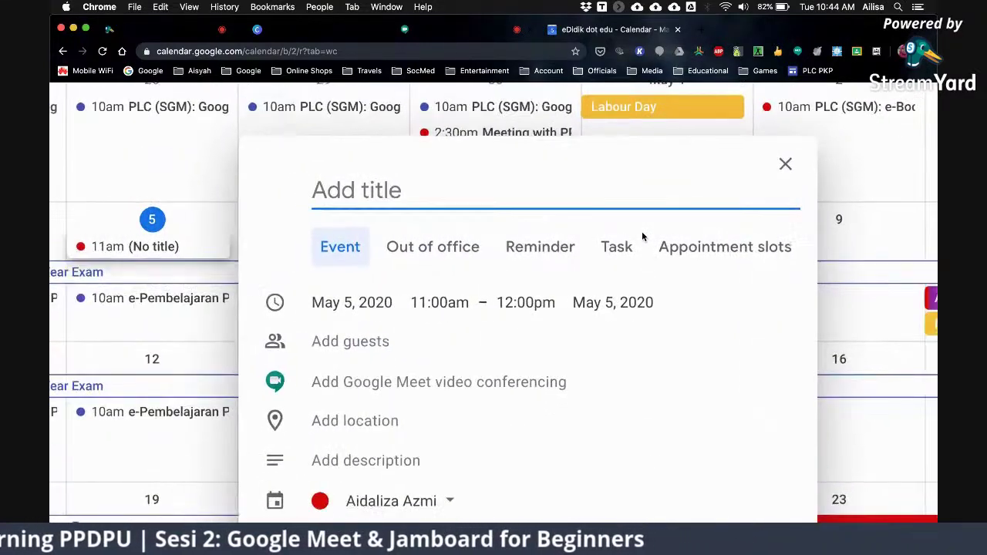
scroll(641, 232, down, 2)
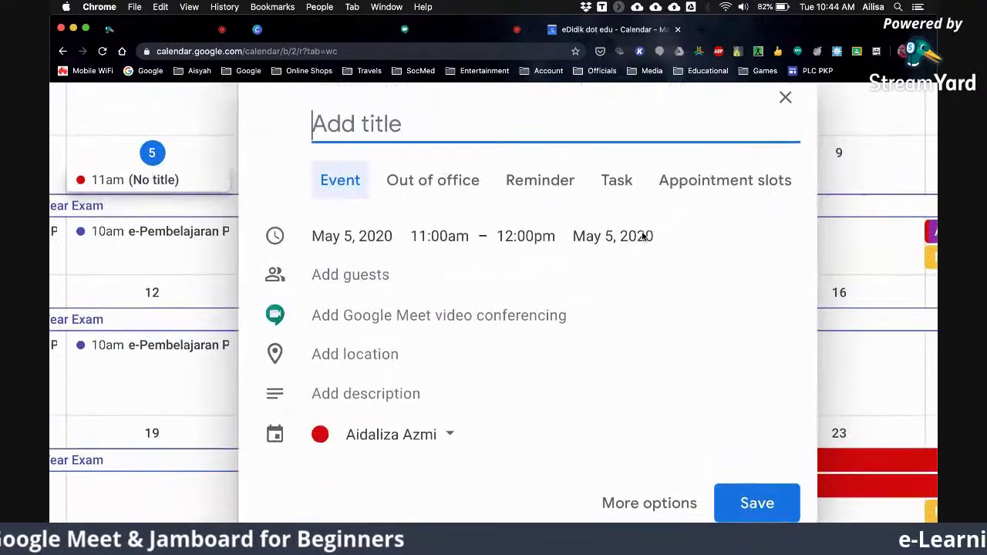
ctrl+scroll(641, 233, down, 5)
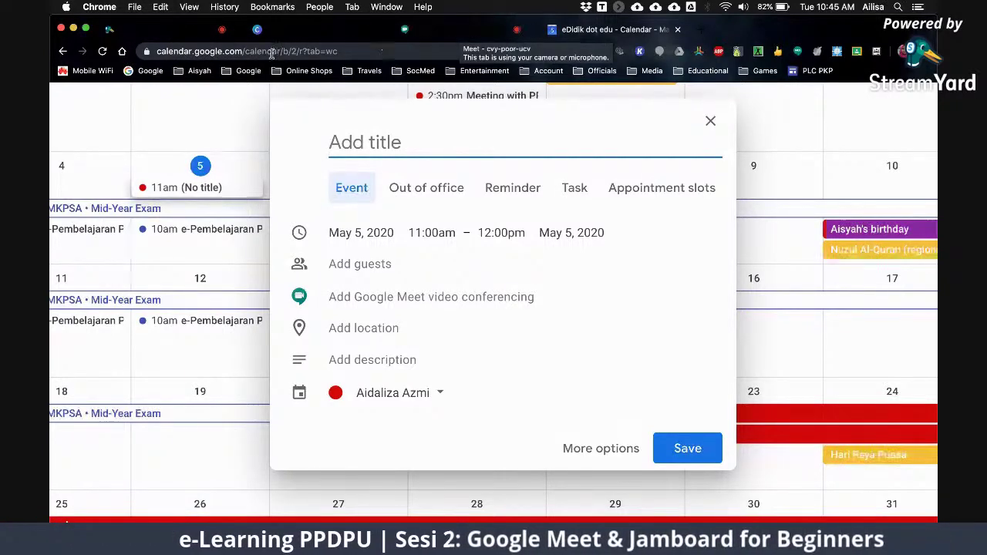
- Switch to the StreamYard broadcast and read through the viewers' comments
click(162, 30)
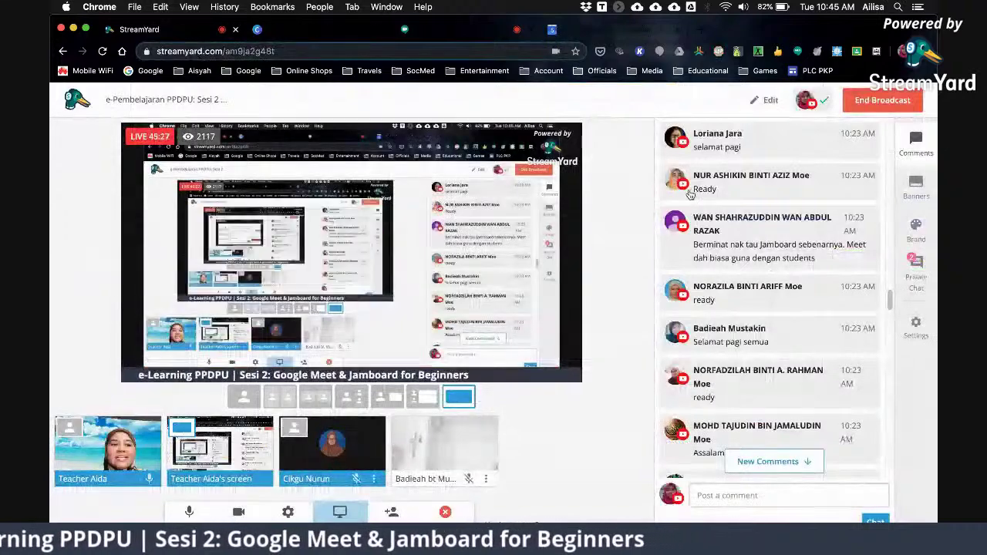
scroll(766, 223, down, 10)
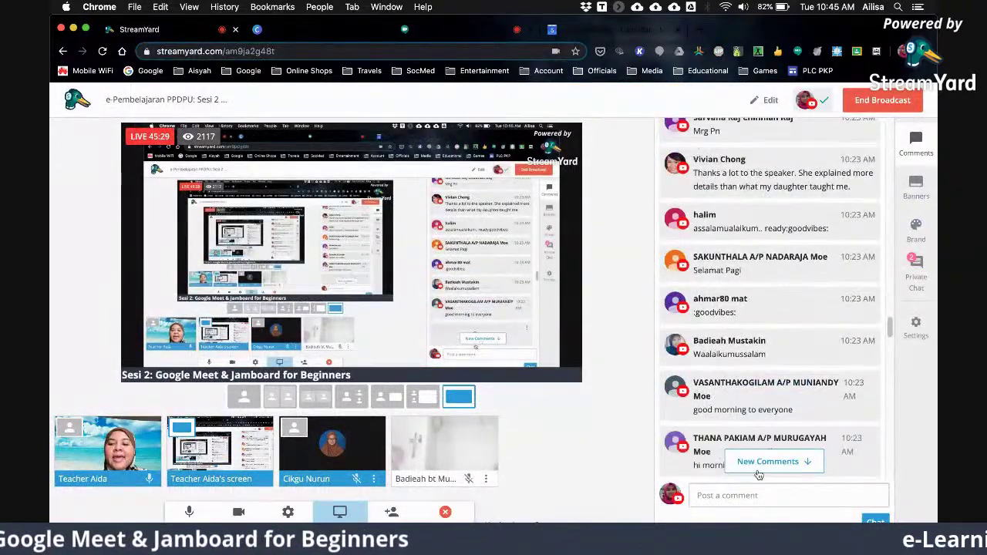
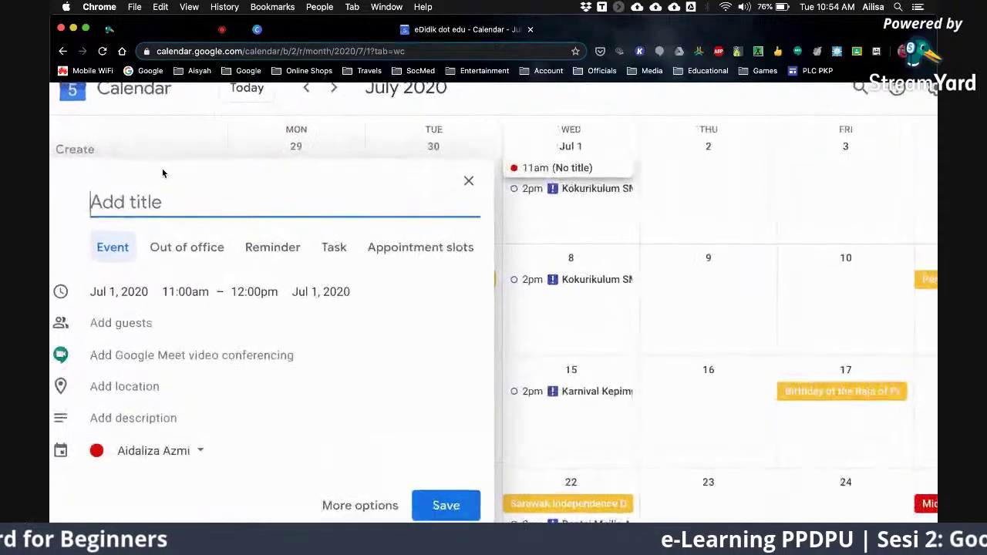
- Title the July 1, 2020 event "SESI CERAMAH" plus the teacher's first name in uppercase, and add Google Meet video conferencing
scroll(174, 202, down, 2)
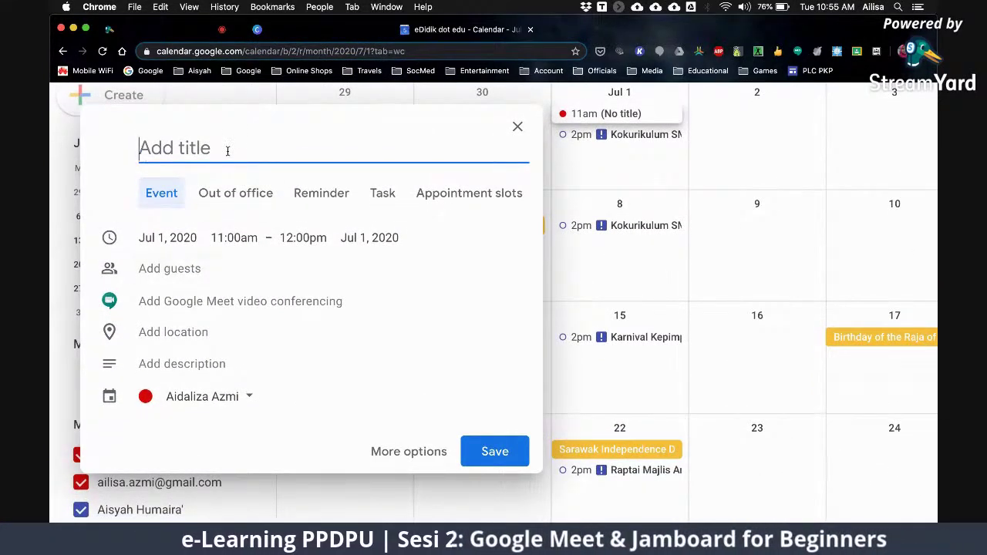
text(SESI CERAMAH AILISA)
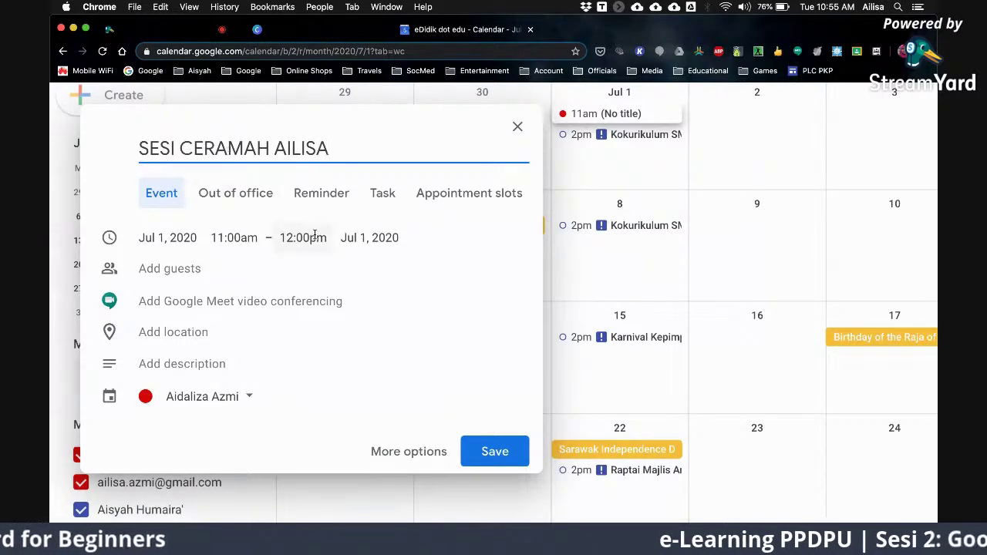
scroll(319, 269, down, 1)
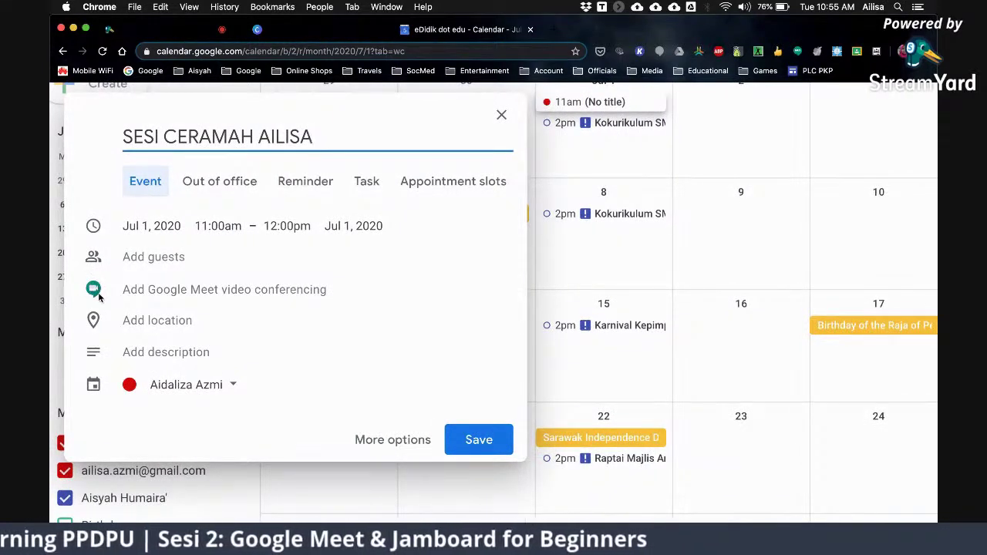
click(148, 298)
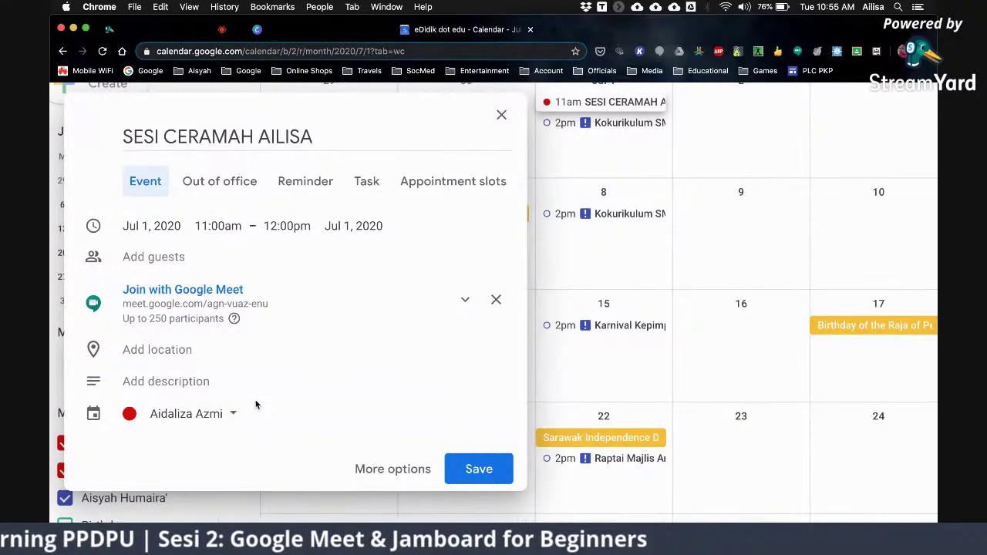
- Expand the event's Google Meet conference details and examine the meeting ID, phone and live stream options
click(463, 303)
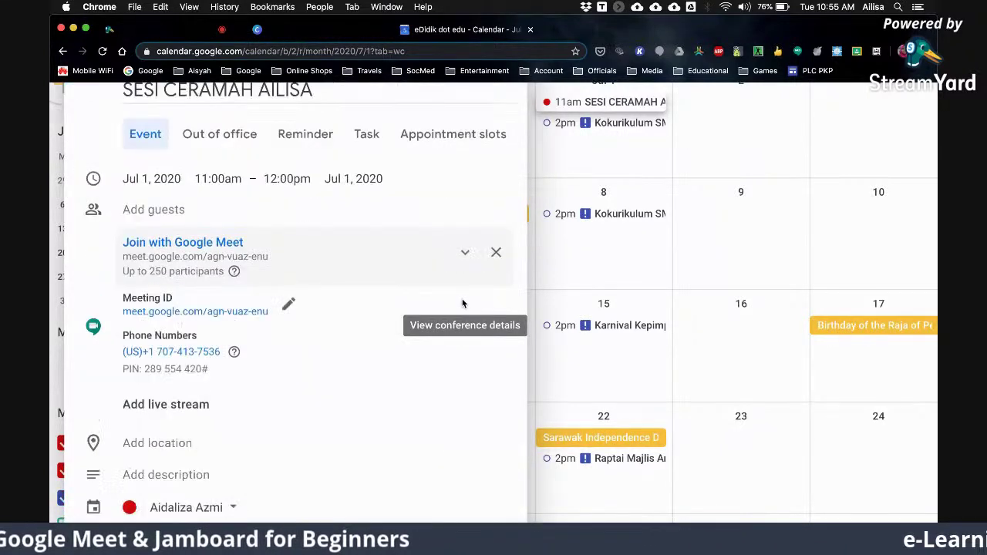
scroll(345, 333, down, 2)
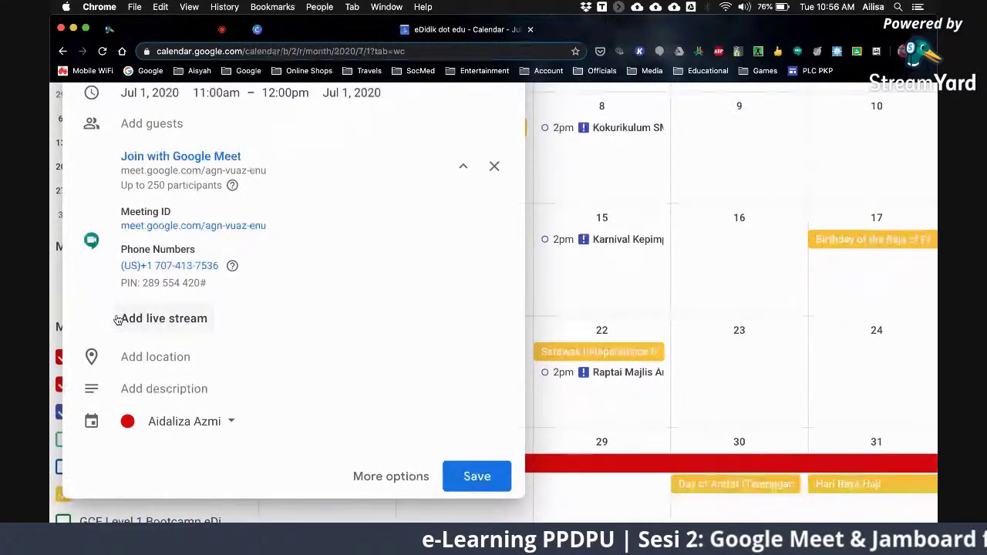
- Add a live stream to the event's Google Meet conference and copy its stream link
click(165, 318)
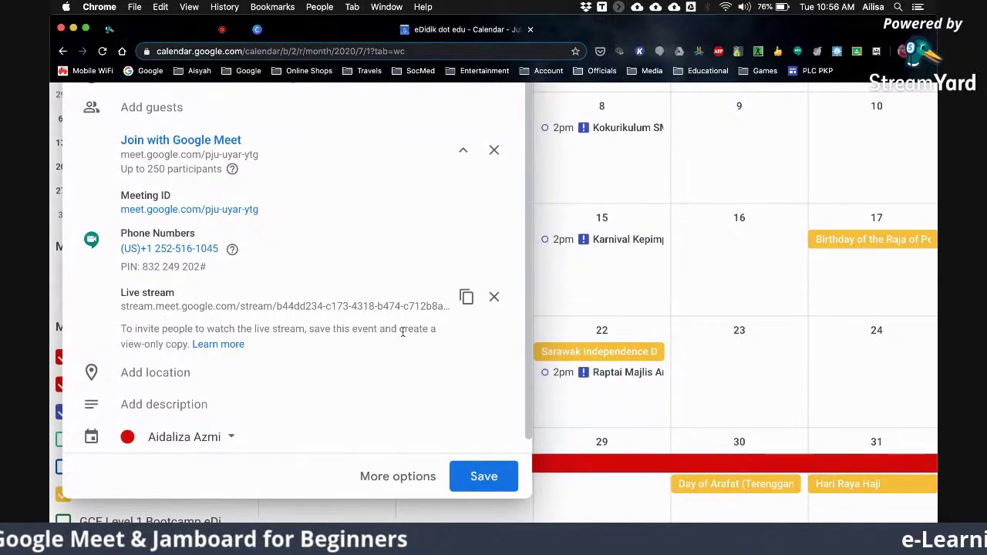
click(467, 297)
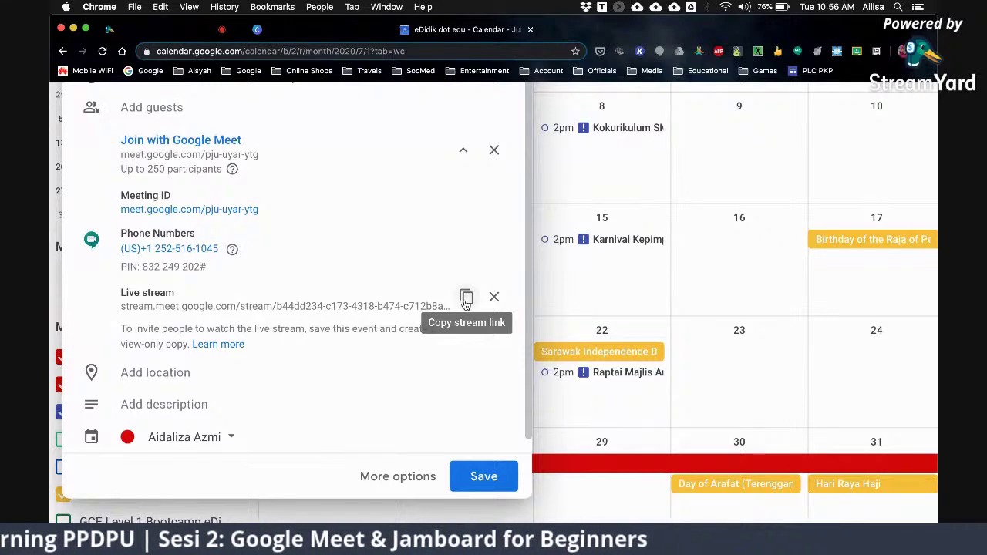
click(468, 297)
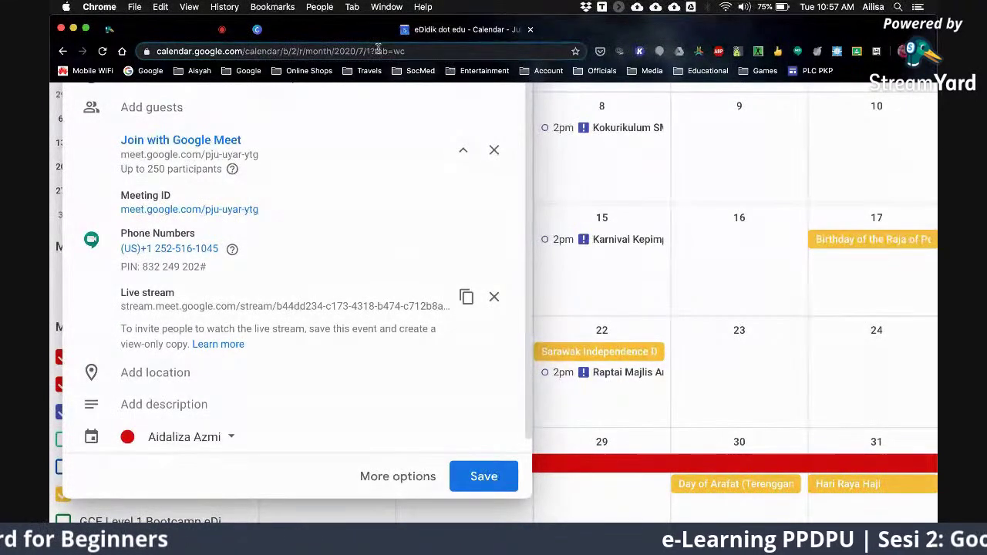
- Join the event's Google Meet meeting with microphone and camera off, dismissing the Meet Attendance account sign-in and the microphone notice
click(219, 210)
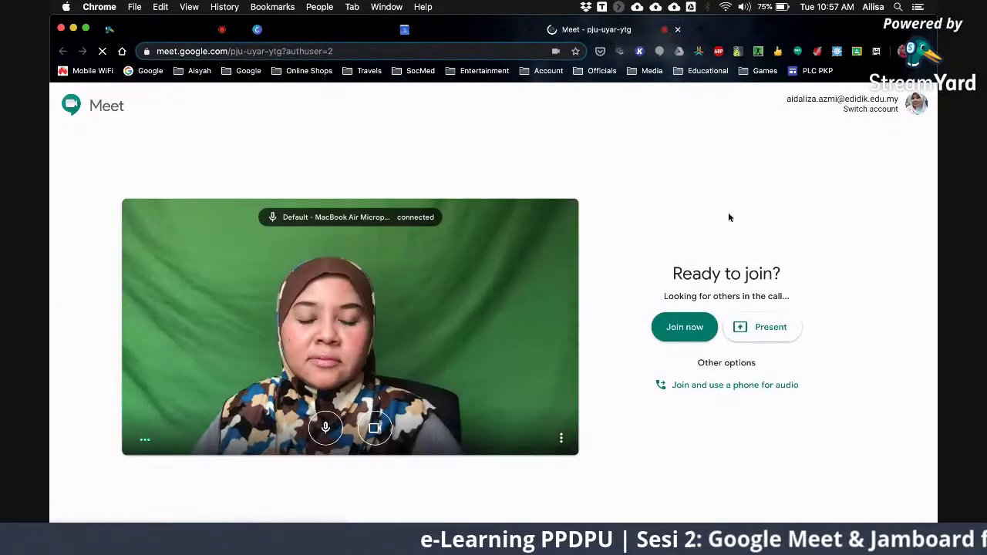
key(ctrl+e)
key(ctrl+d)
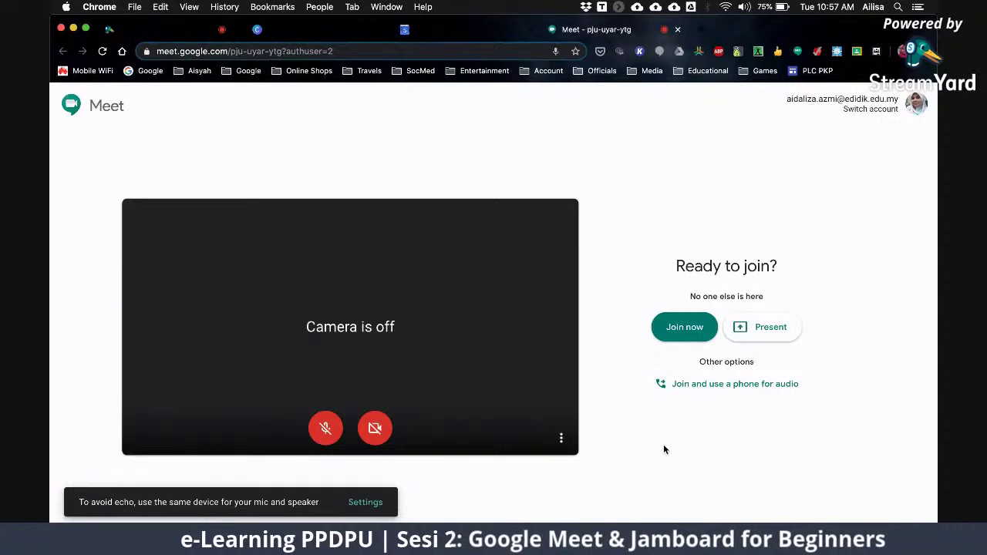
click(682, 327)
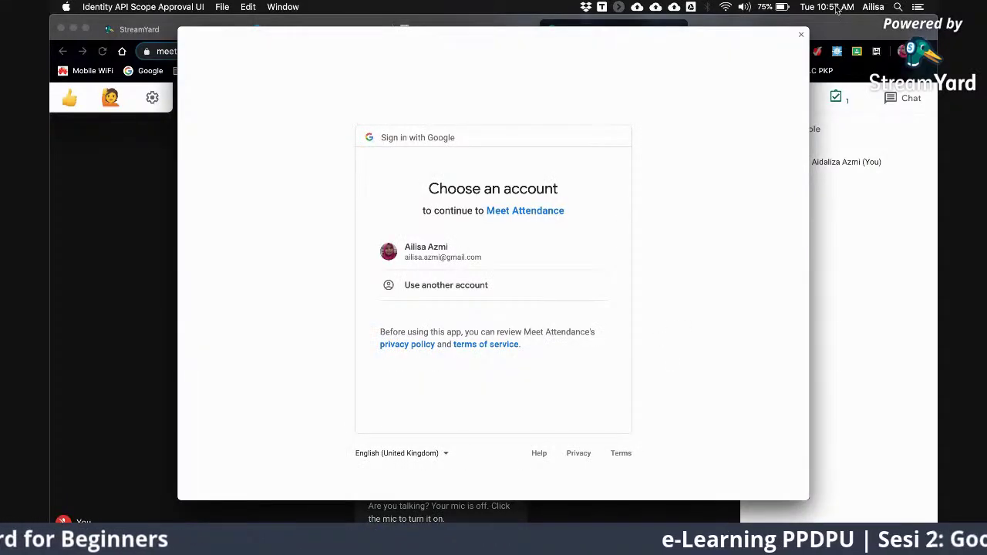
click(800, 35)
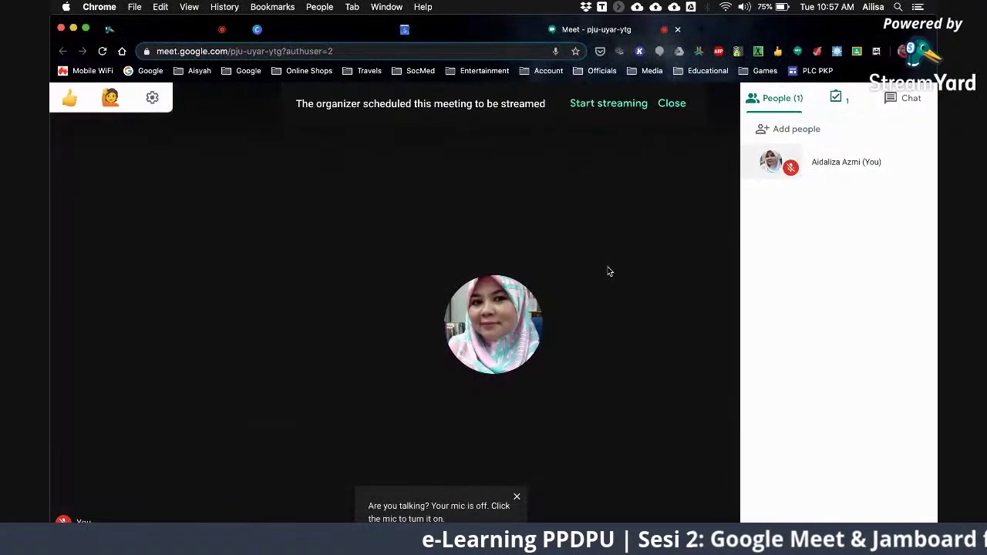
click(517, 496)
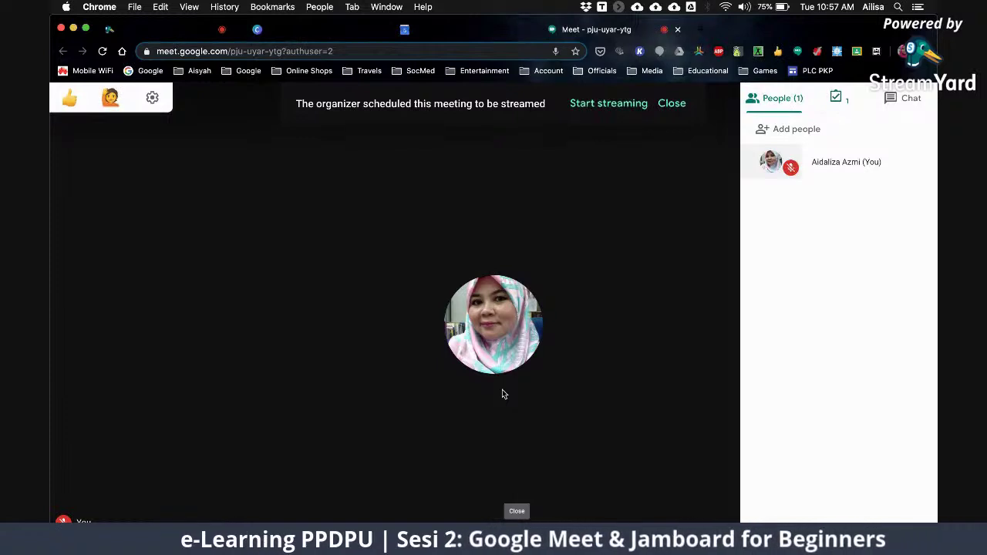
- Close the side panel, examine the meeting details with joining info and streaming URL, and copy the joining info
click(896, 101)
click(671, 165)
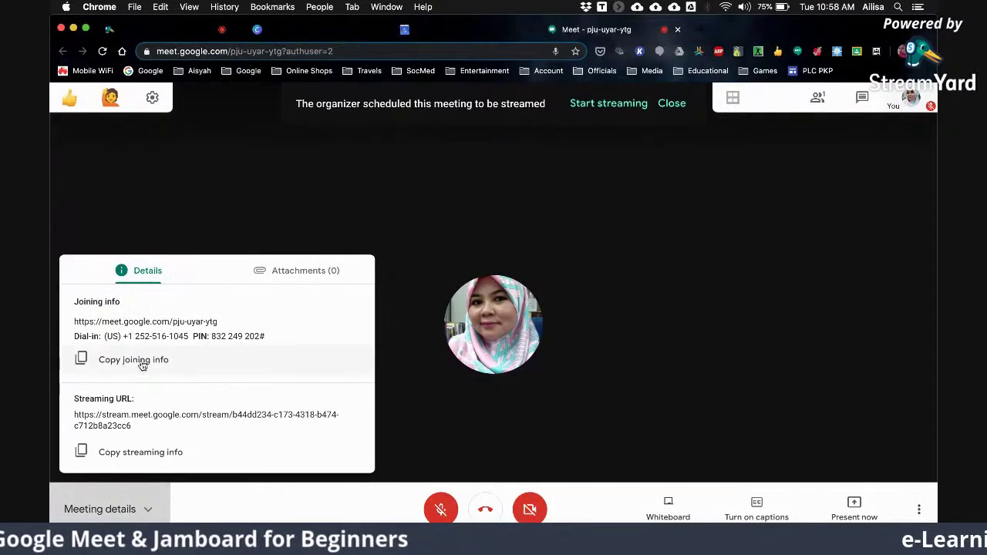
click(187, 205)
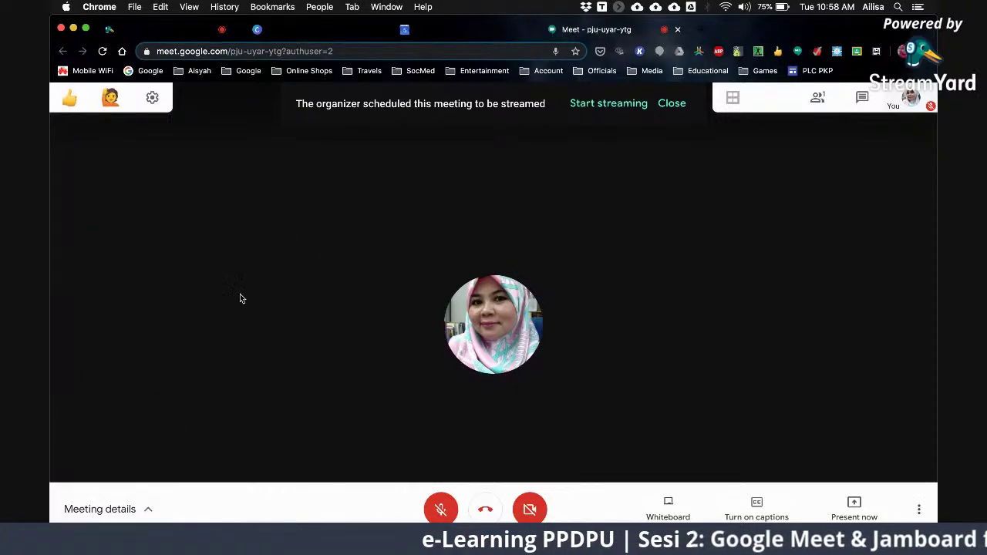
scroll(239, 294, up, 3)
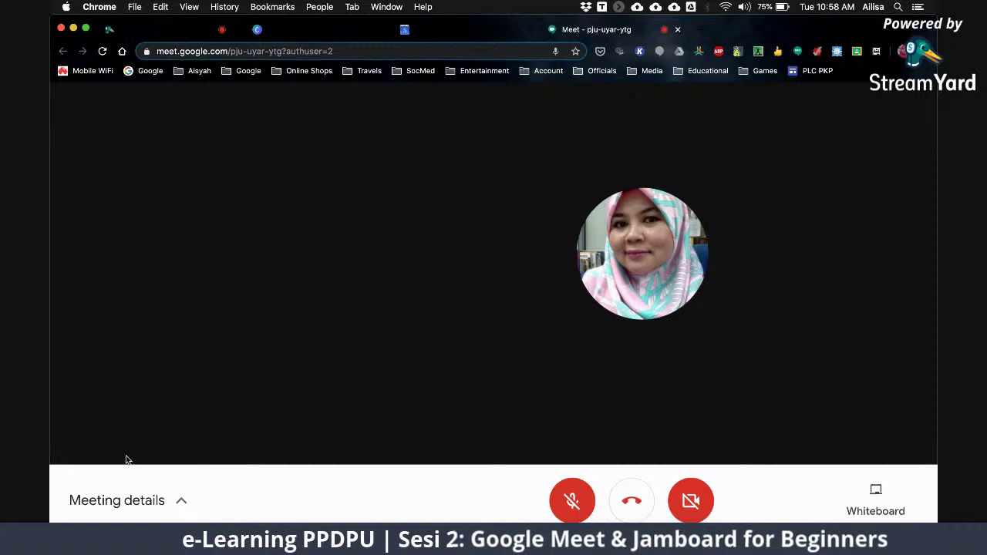
click(134, 503)
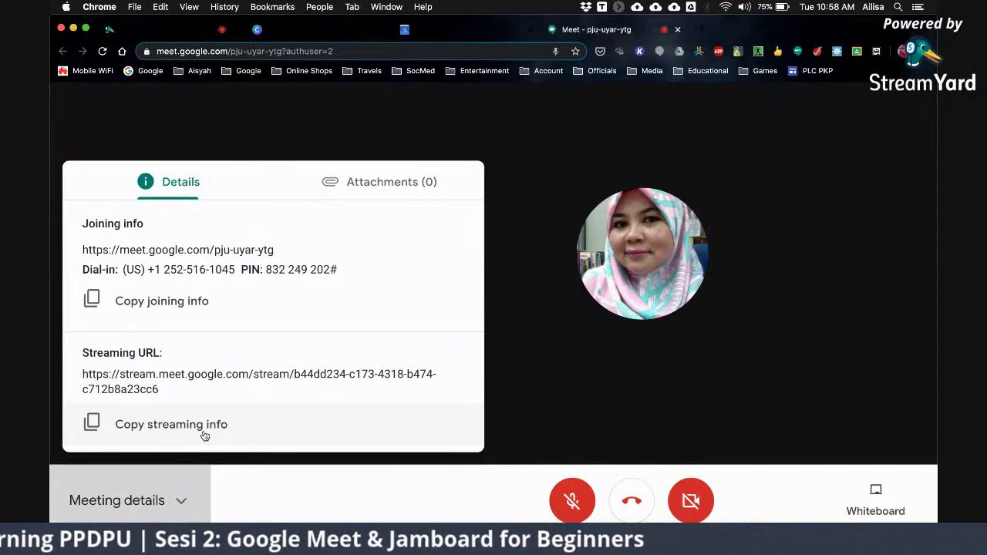
click(165, 307)
click(528, 290)
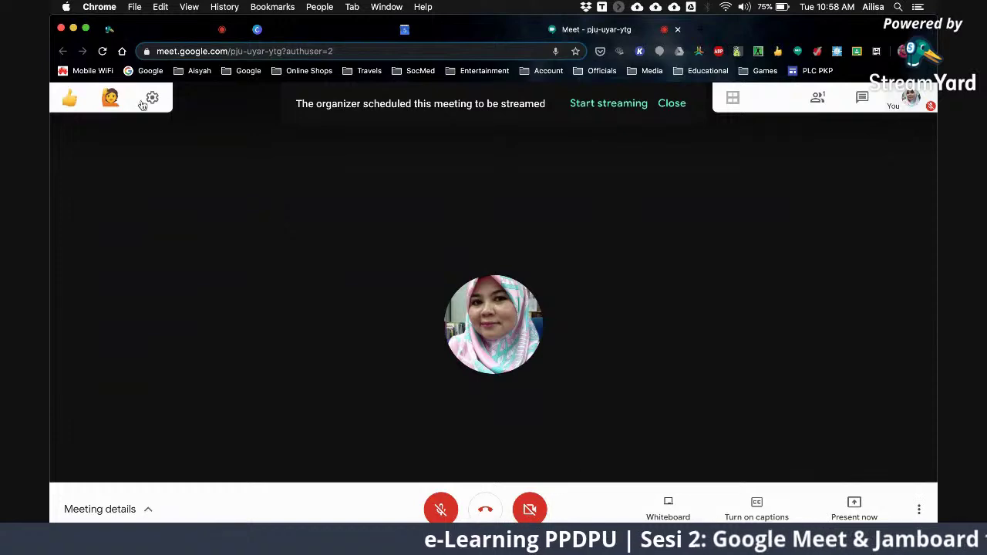
- Switch to the StreamYard broadcast and send the copied joining info, including meeting link, dial-in number and PIN, to the guests in private chat
click(148, 31)
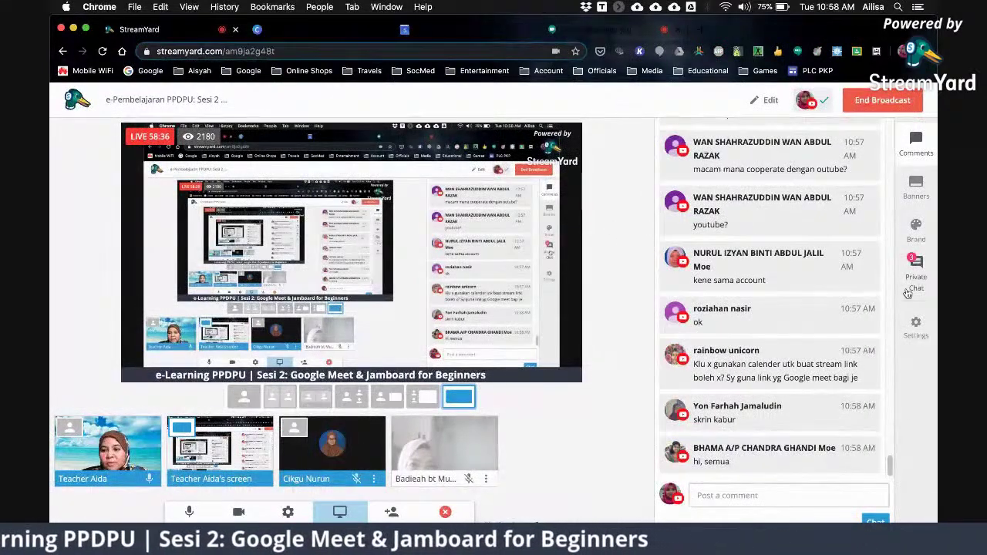
click(908, 292)
click(668, 483)
key(cmd+v)
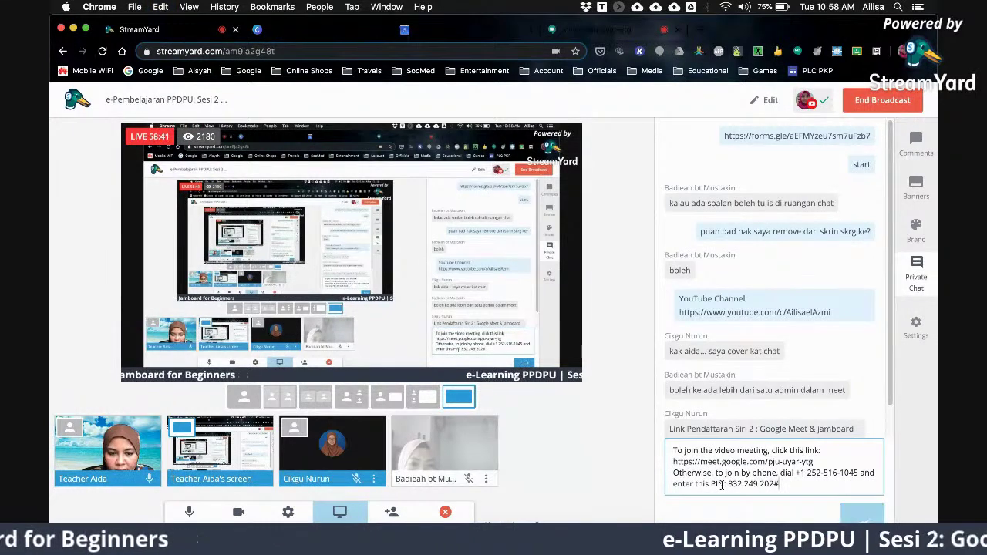
key(Return)
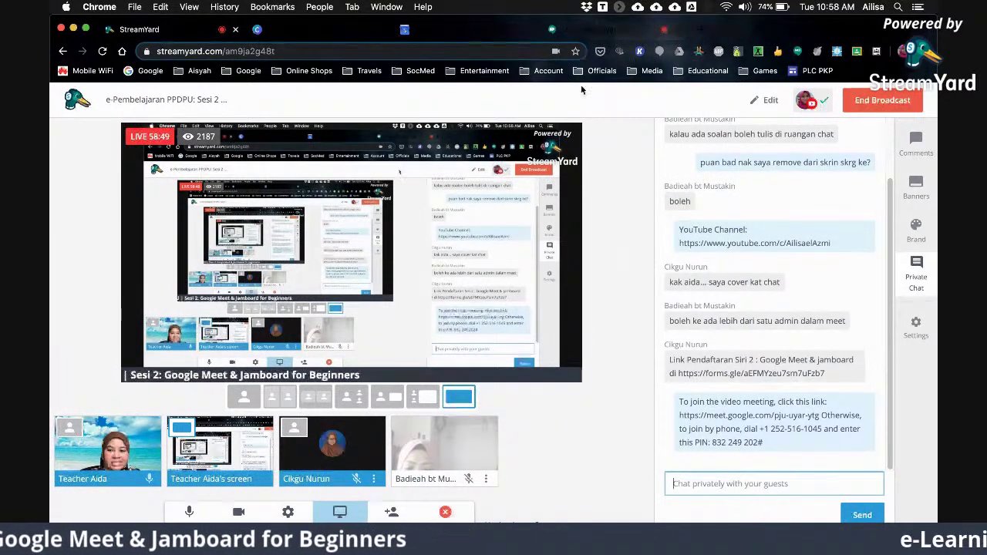
- Return to the Google Meet meeting and review the joining and streaming info in its meeting details
click(586, 30)
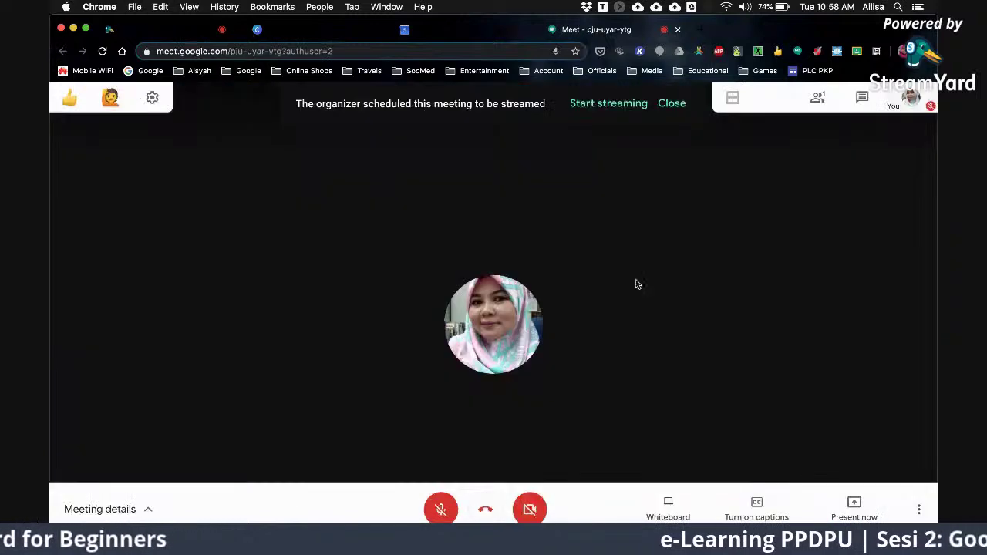
click(147, 514)
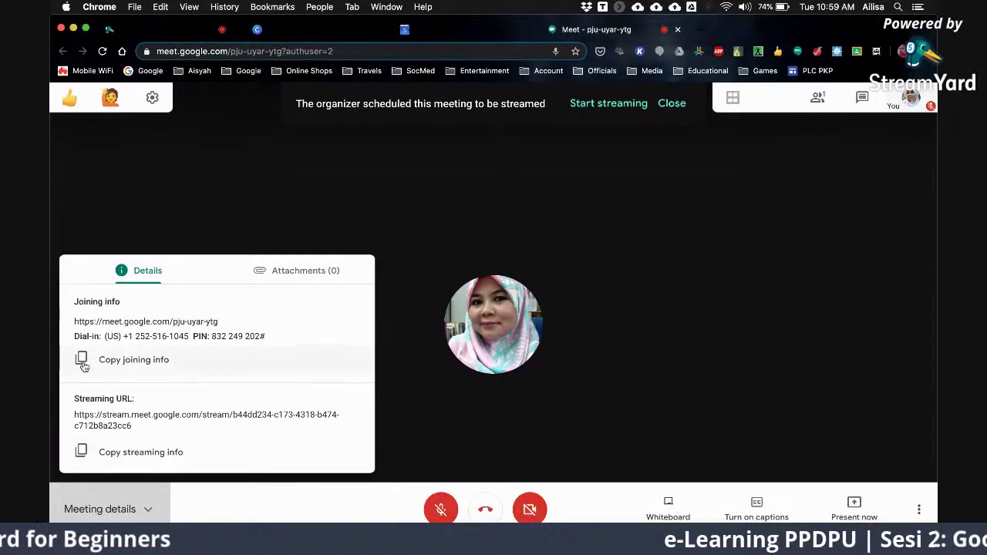
click(397, 364)
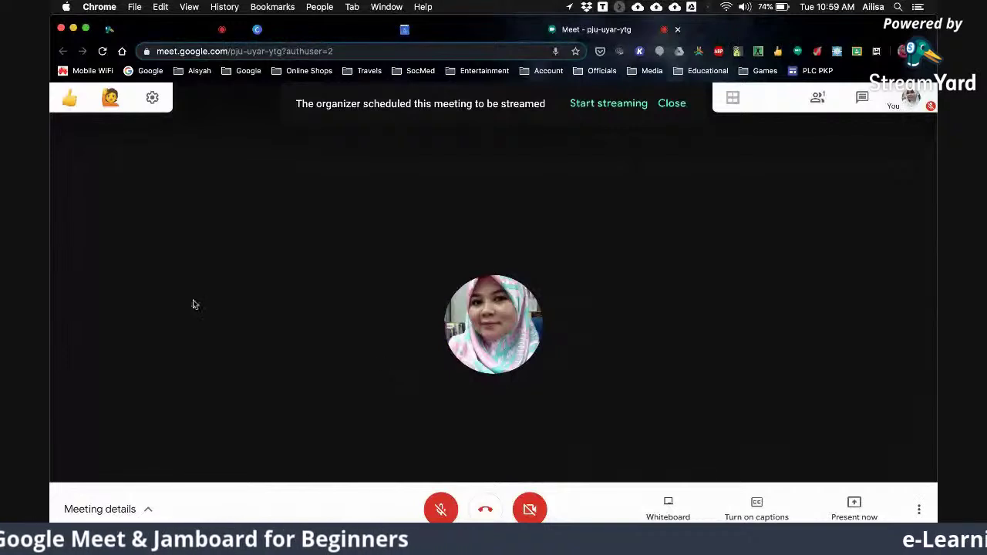
click(100, 511)
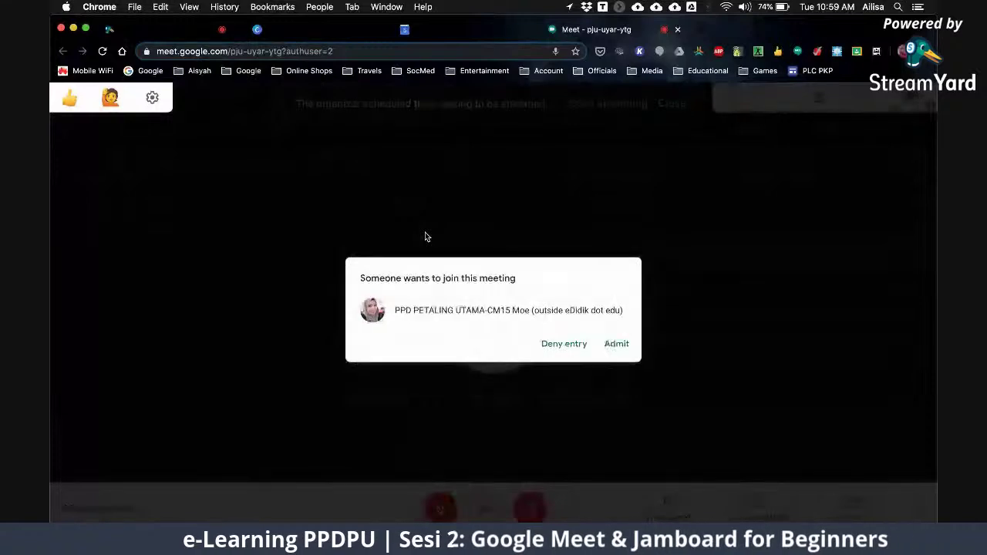
- Admit the outside participant who asks to join the meeting and check the list of people
click(618, 349)
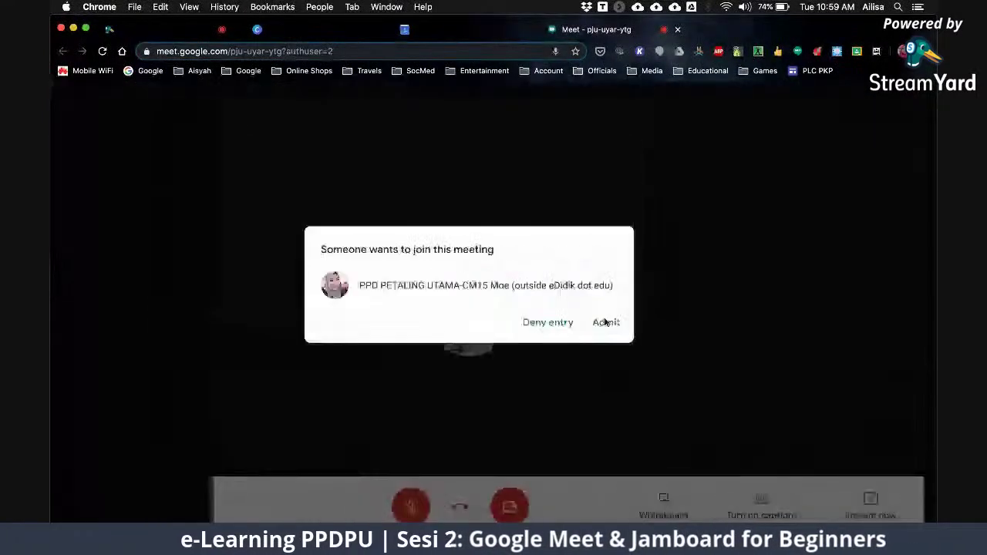
click(617, 343)
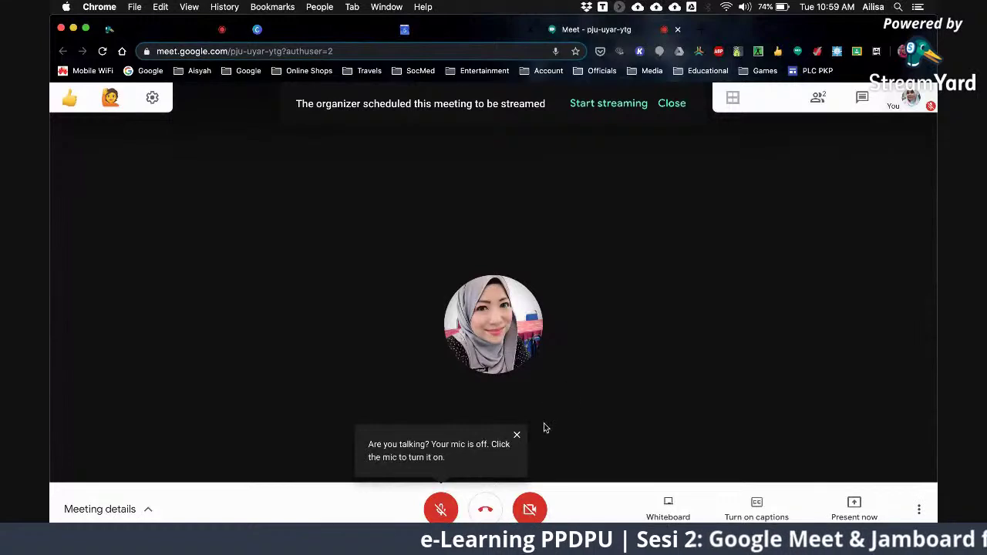
click(816, 104)
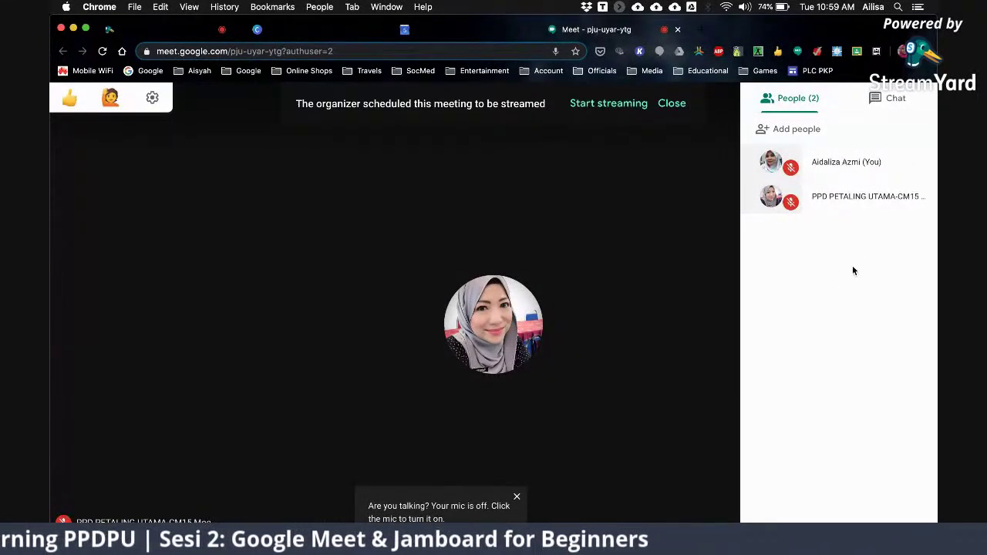
click(625, 246)
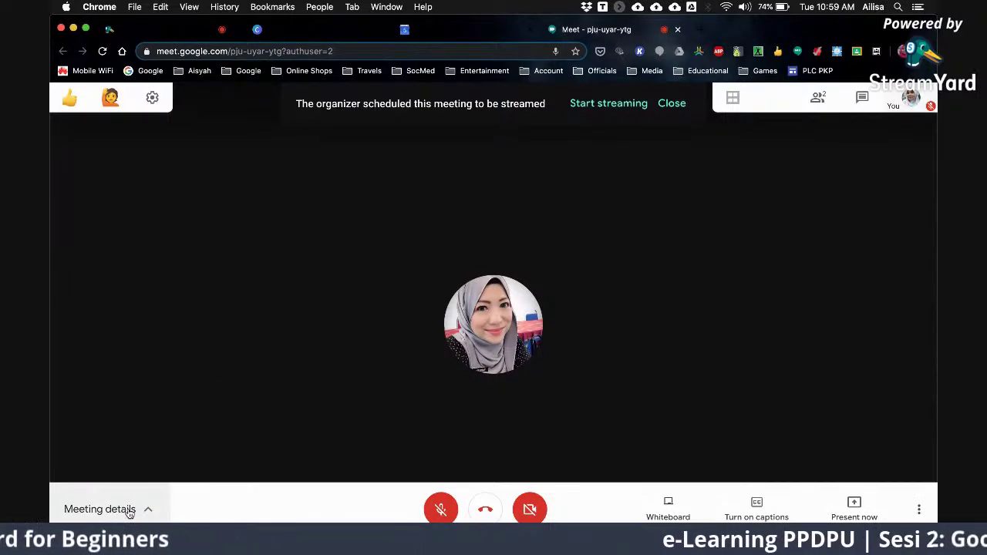
- Review the streaming info in the meeting details and admit the next two outside participants who ask to join
click(108, 509)
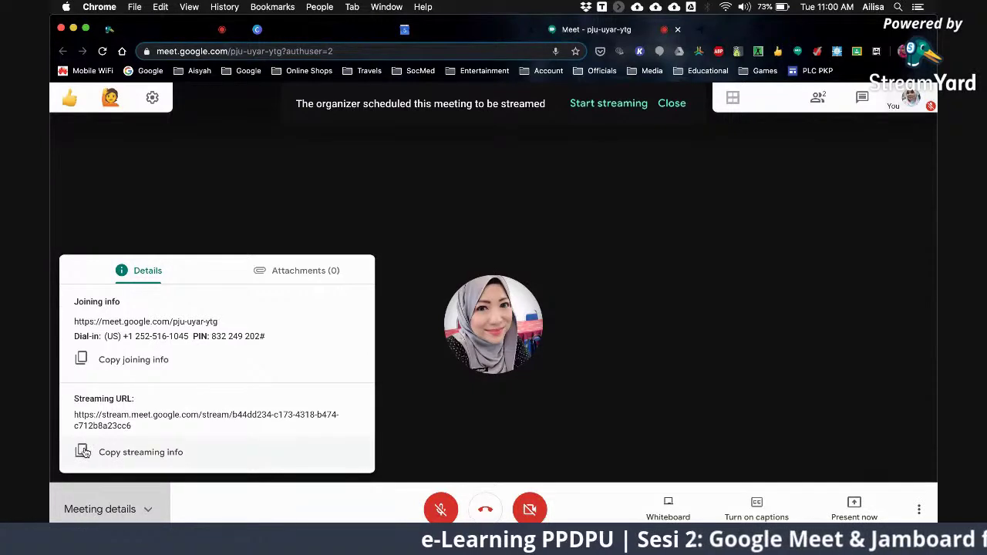
click(374, 209)
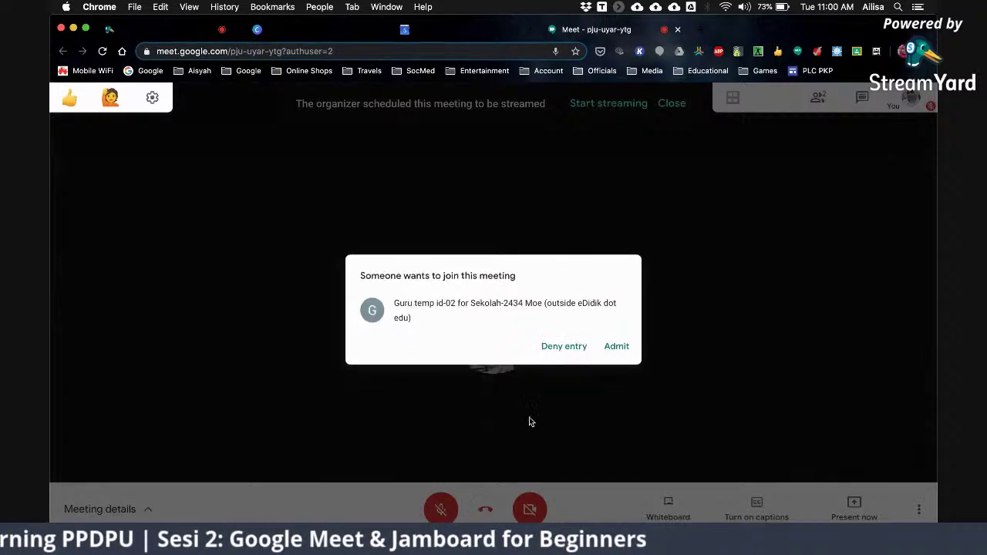
click(615, 347)
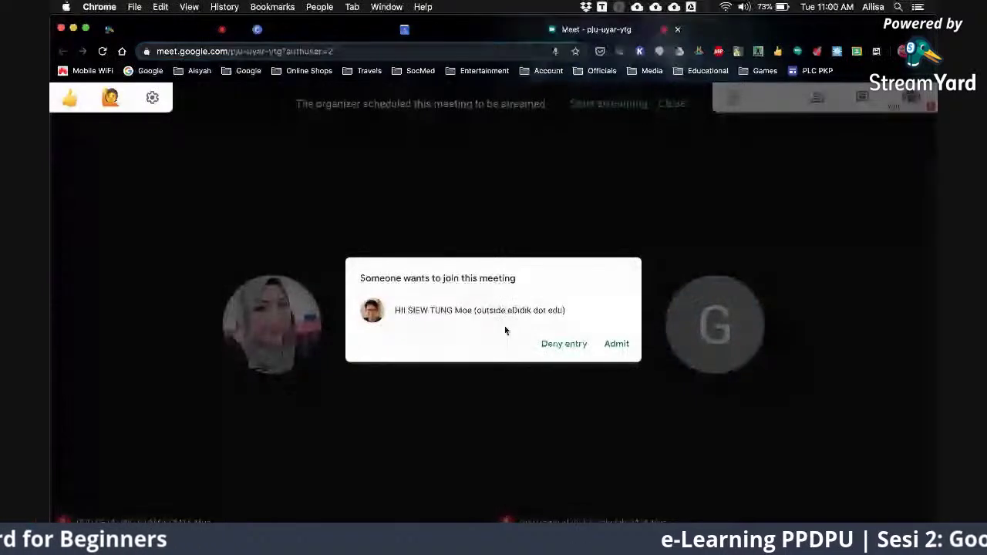
click(611, 344)
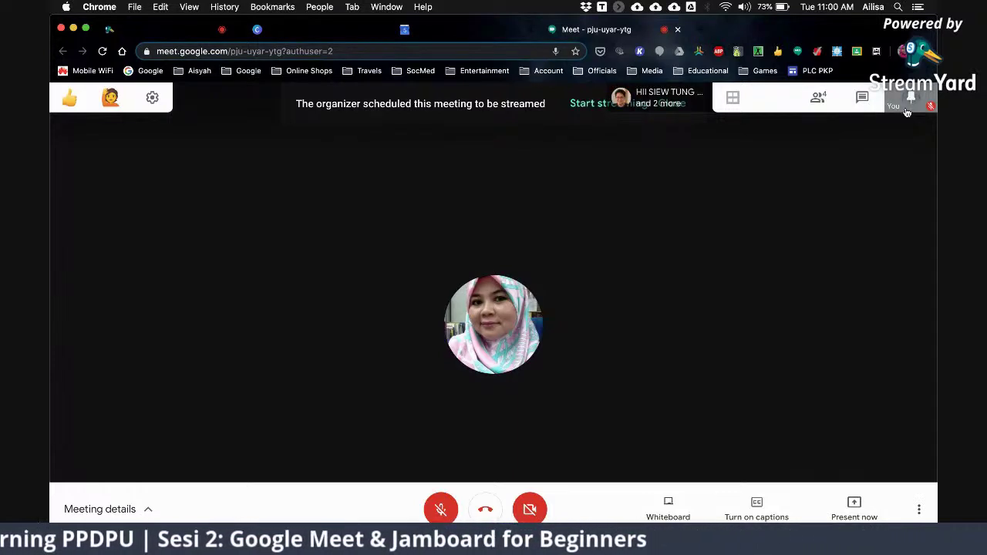
- Send the chat message "HI" to everyone in the meeting
click(862, 99)
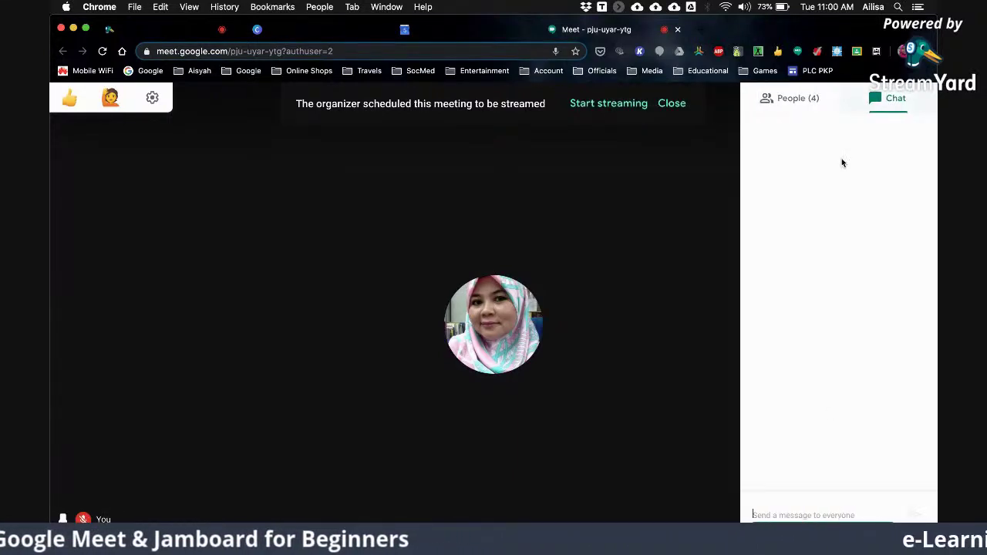
text(Hi)
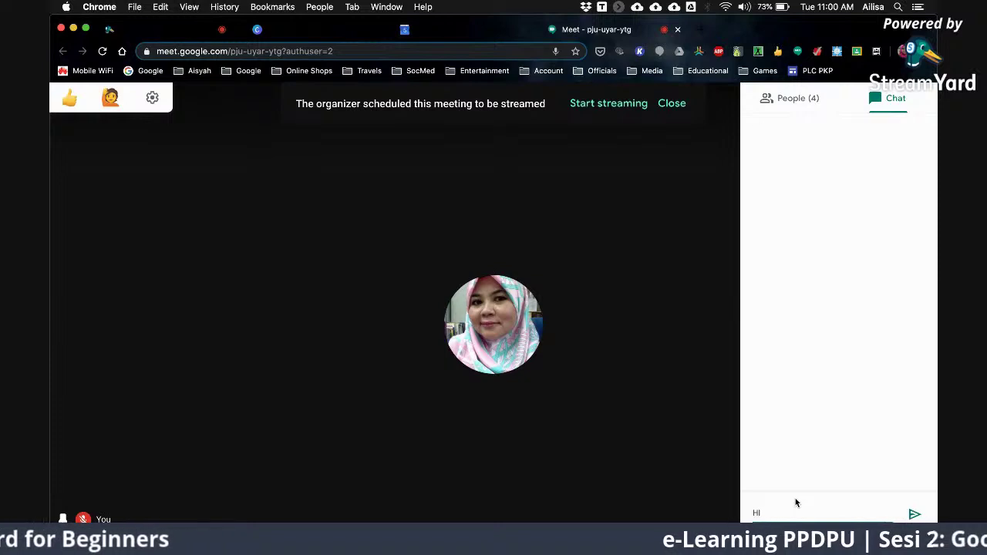
key(Return)
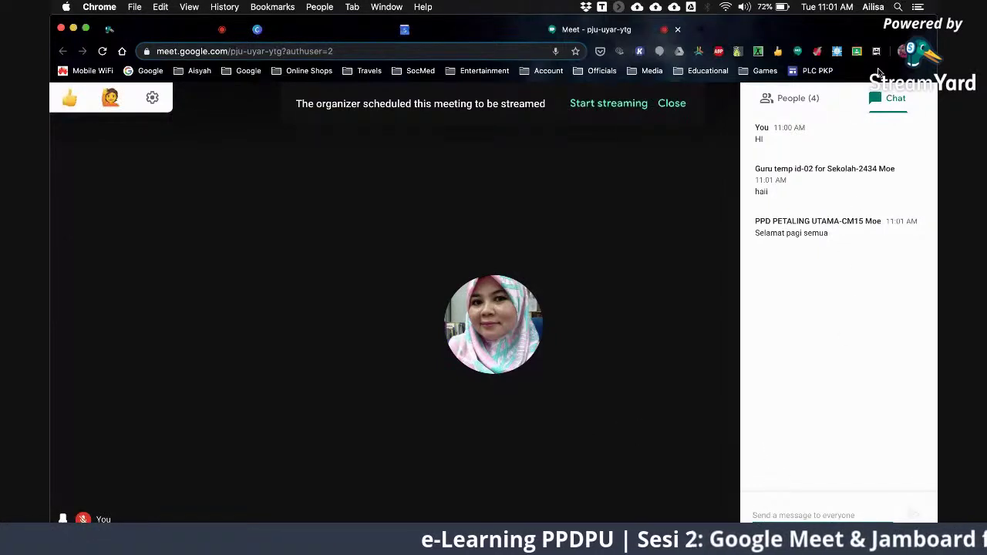
- Show the list of people in the meeting and examine the participants and their microphone status up close
click(797, 100)
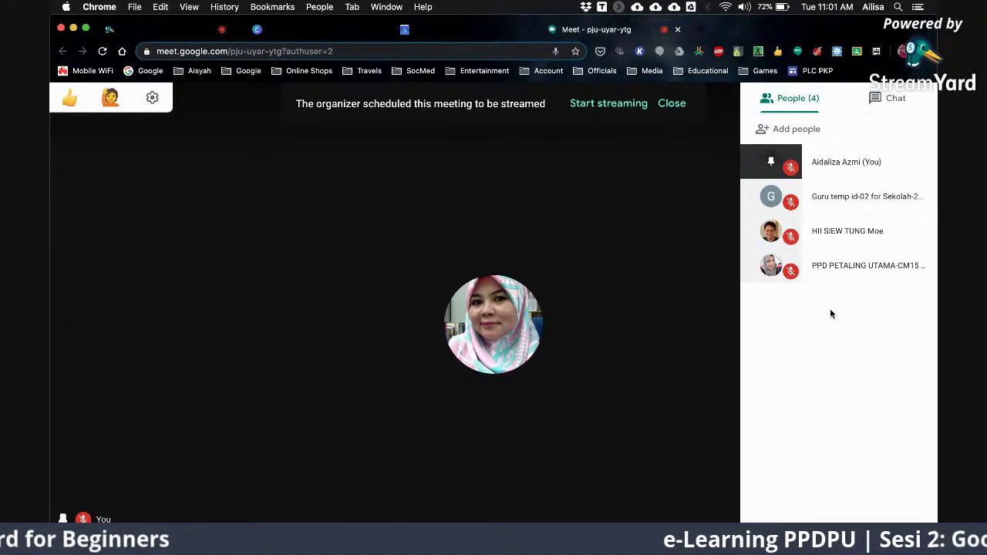
scroll(767, 321, up, 5)
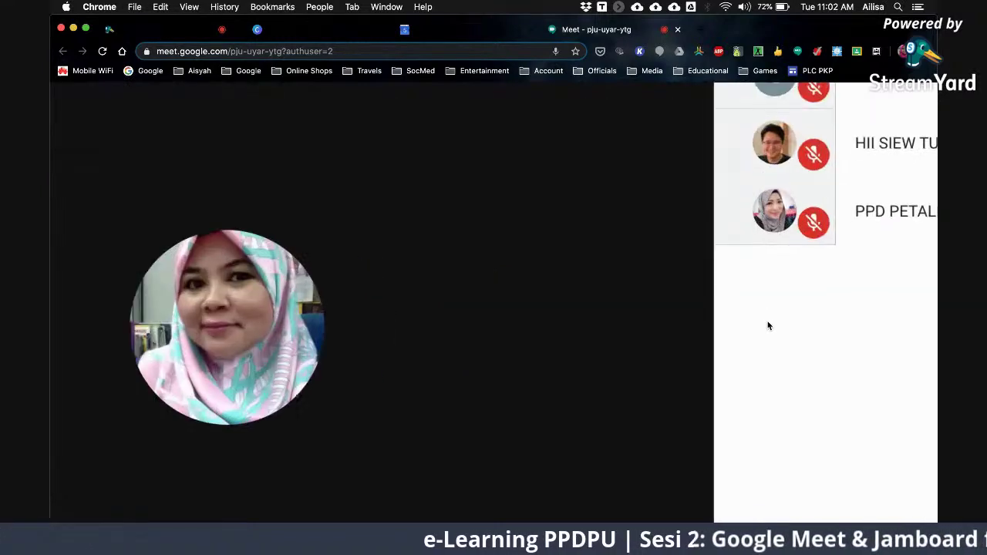
scroll(768, 326, right, 4)
scroll(768, 325, up, 4)
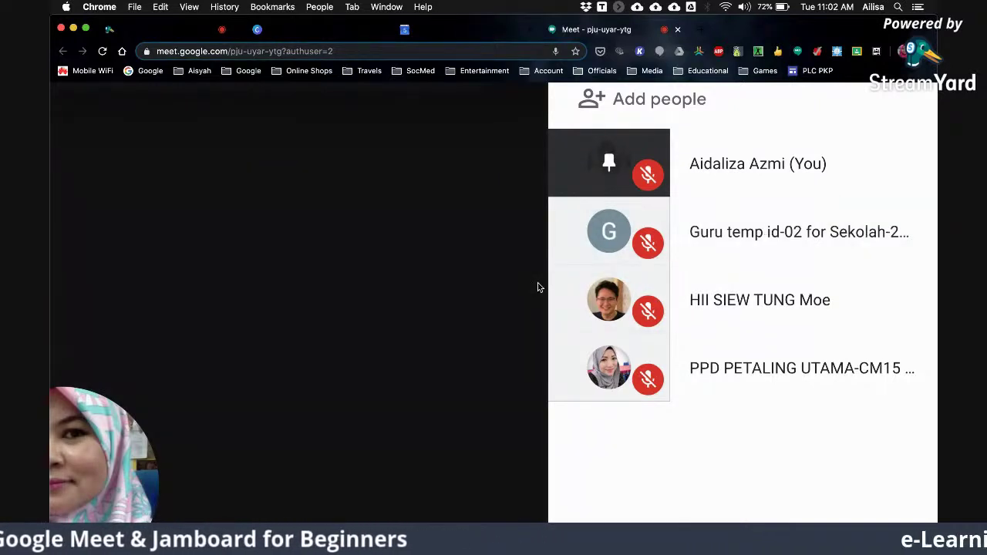
scroll(532, 288, down, 5)
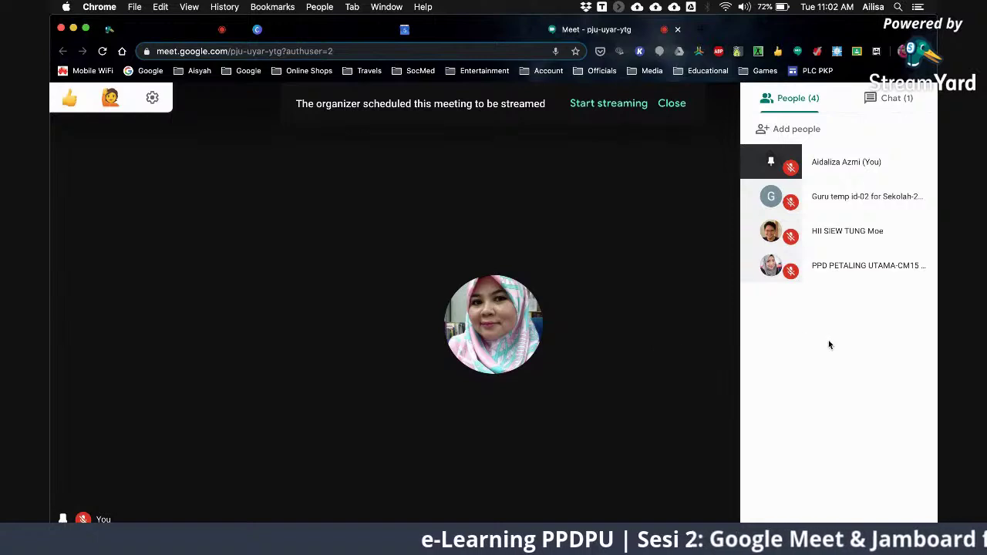
- Examine the people list up close and expand the pin, mute and remove controls for the temporary teacher account and the last participant
scroll(831, 342, up, 3)
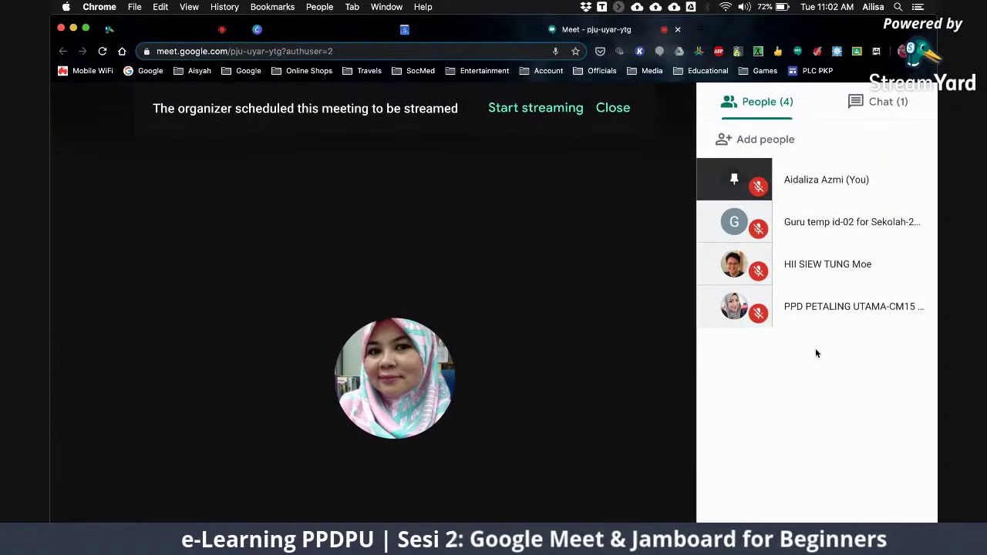
scroll(792, 365, up, 5)
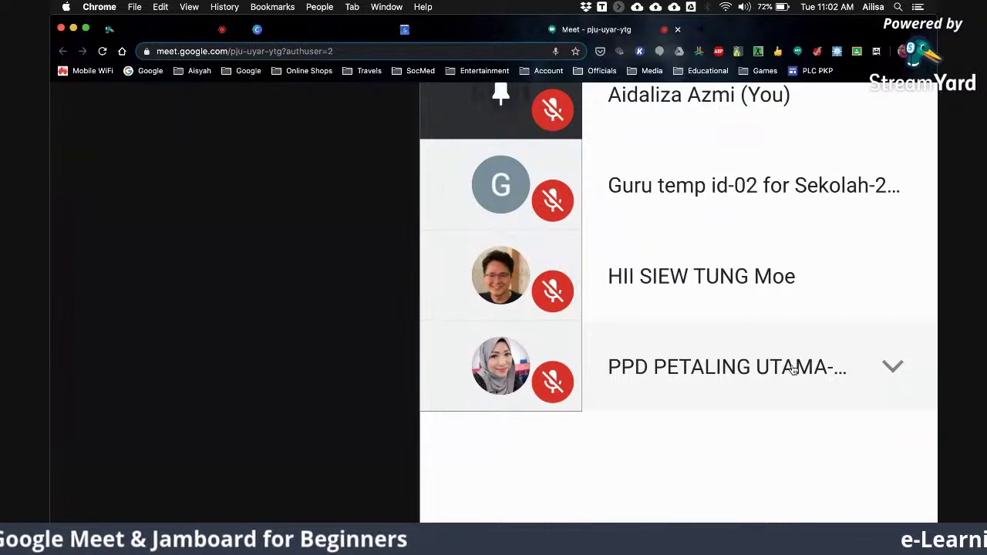
scroll(792, 369, up, 5)
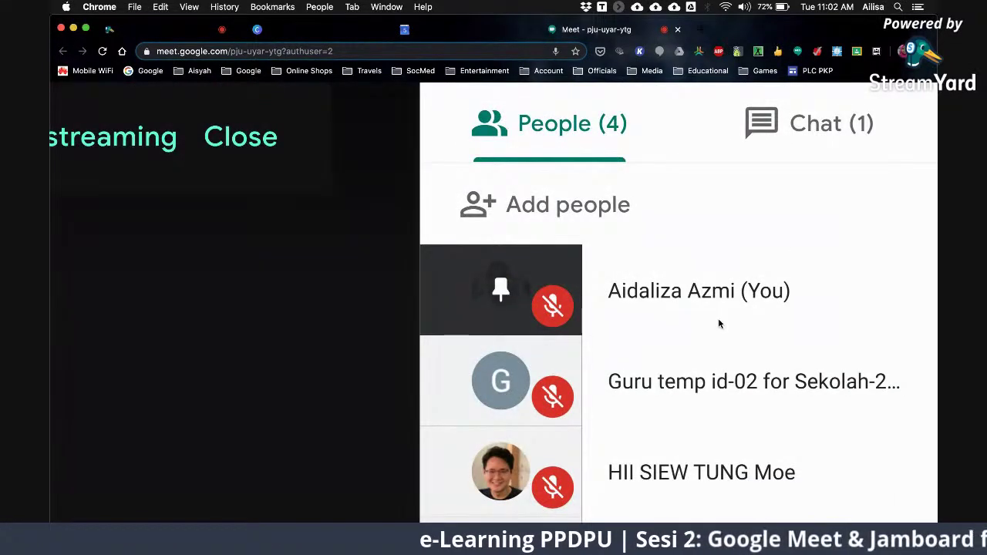
scroll(718, 322, down, 5)
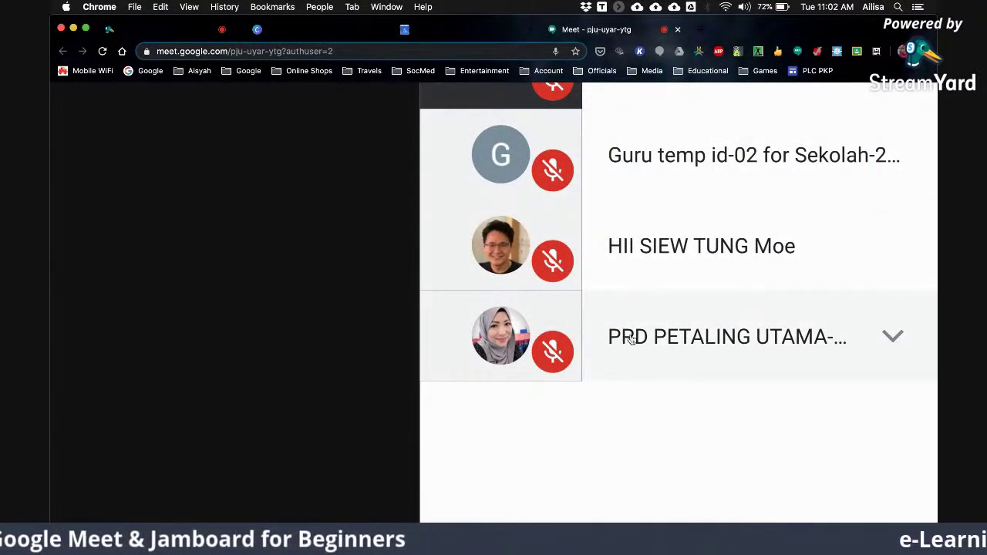
scroll(785, 378, down, 1)
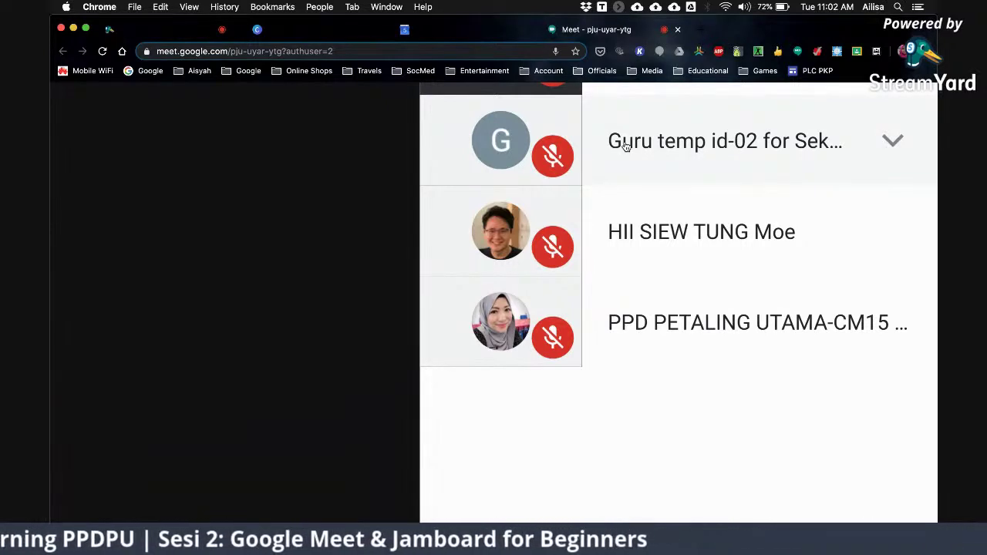
click(892, 142)
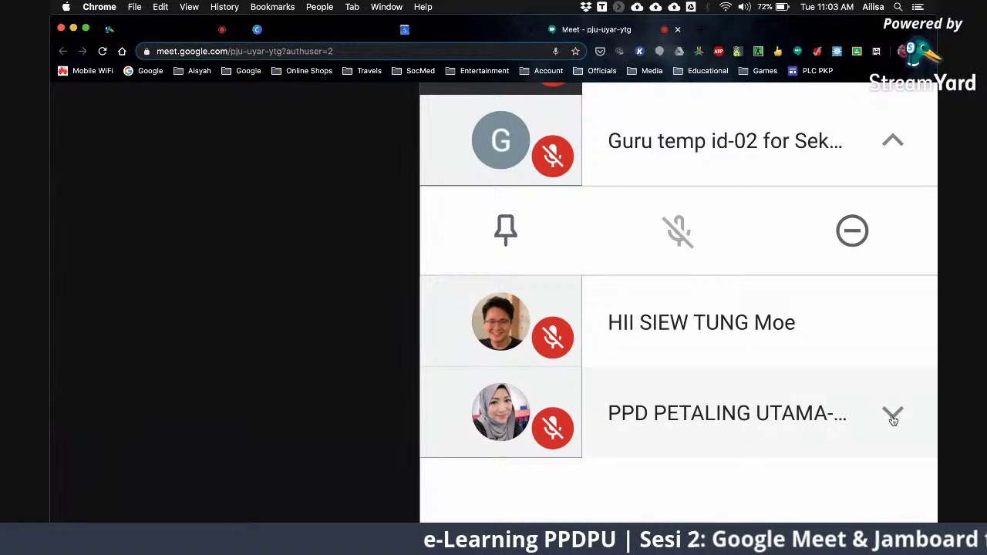
click(892, 414)
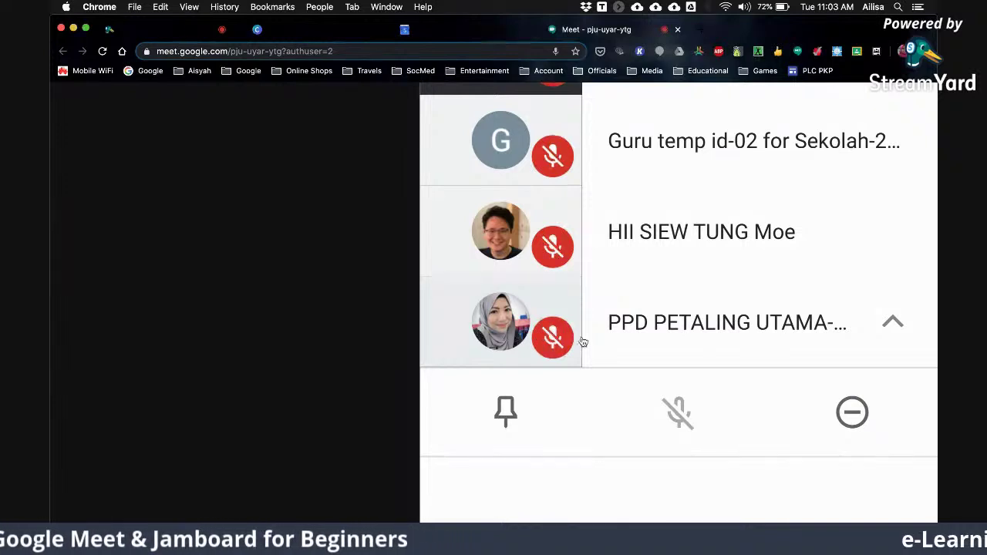
scroll(584, 342, up, 1)
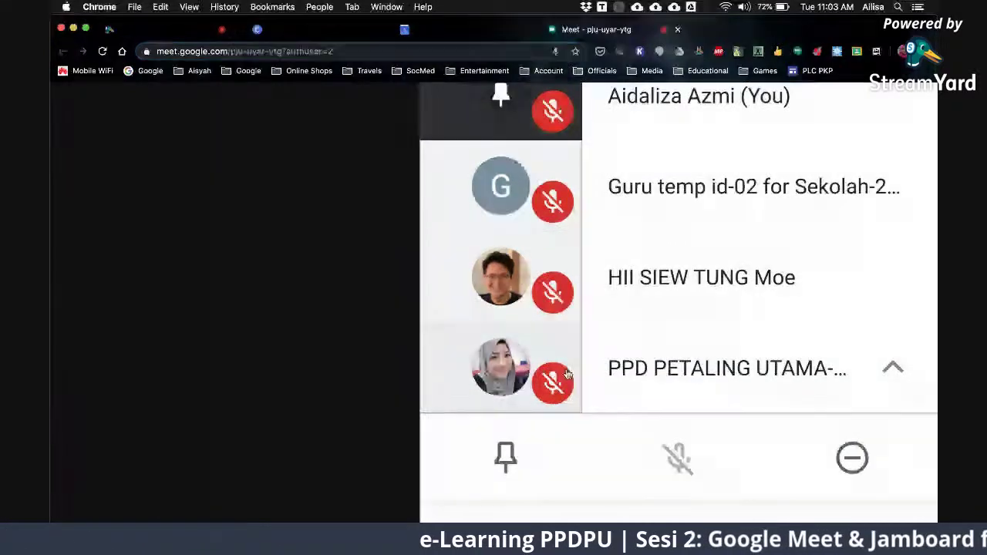
mouse_move(718, 193)
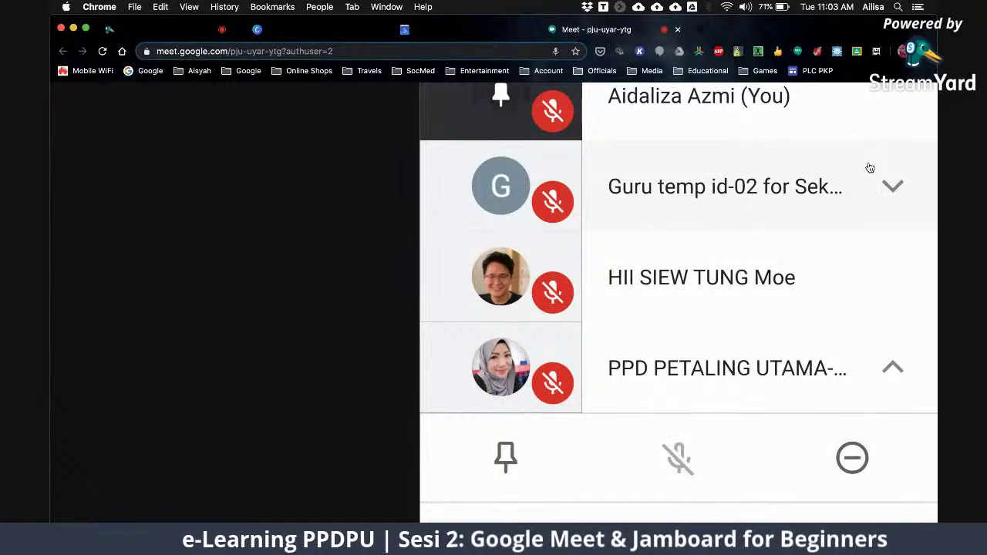
scroll(871, 168, down, 5)
scroll(855, 218, right, 3)
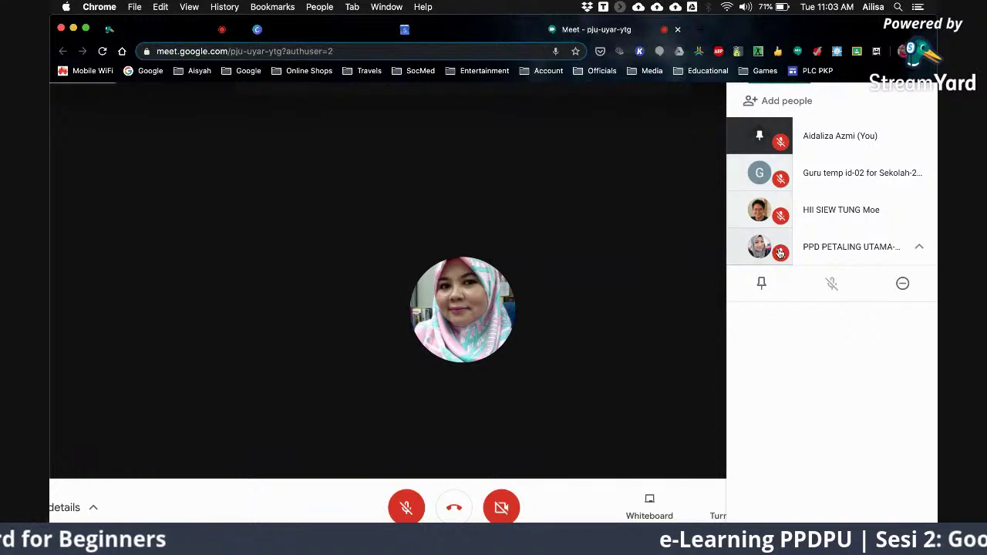
right_click(823, 310)
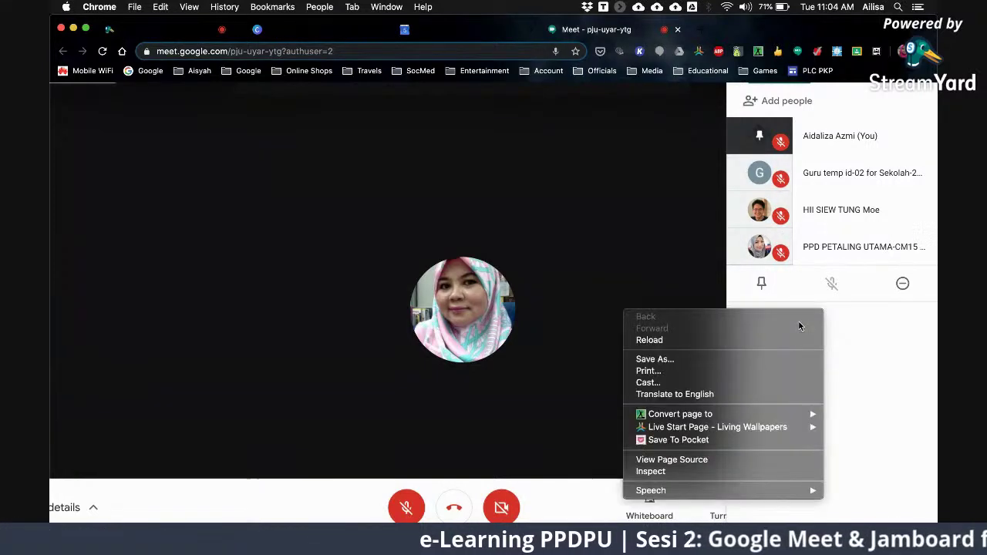
click(896, 357)
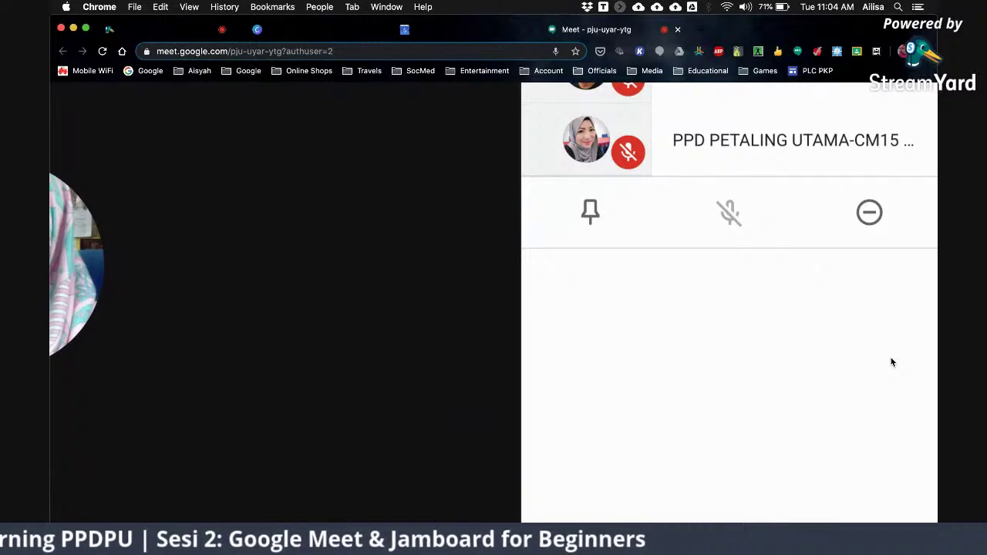
- Remove the temporary teacher account from the call through its participant controls
scroll(892, 363, up, 3)
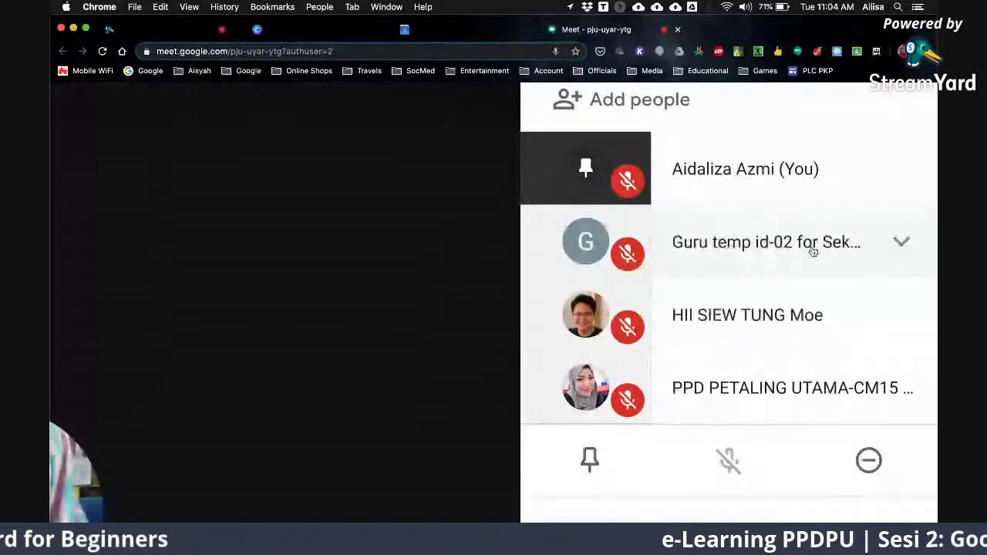
click(901, 241)
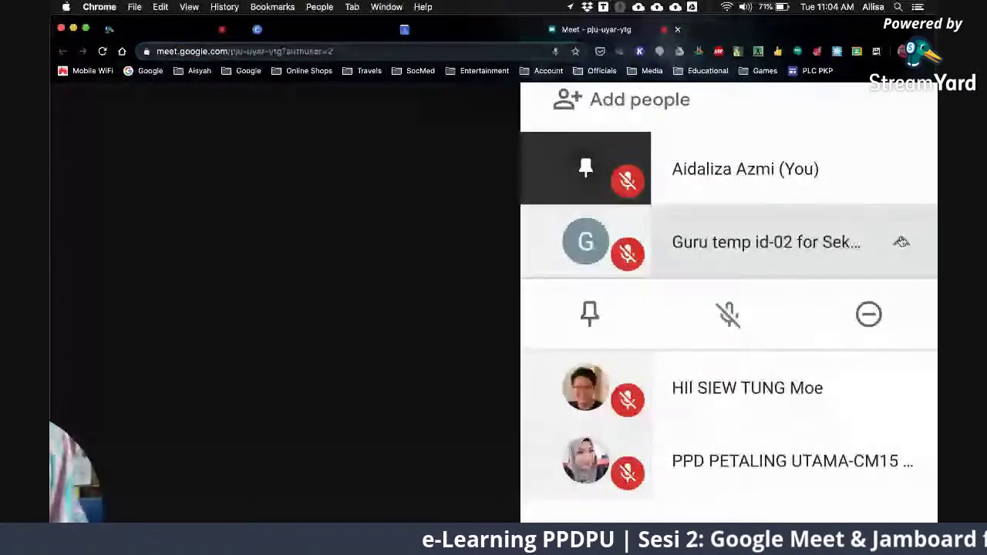
click(868, 316)
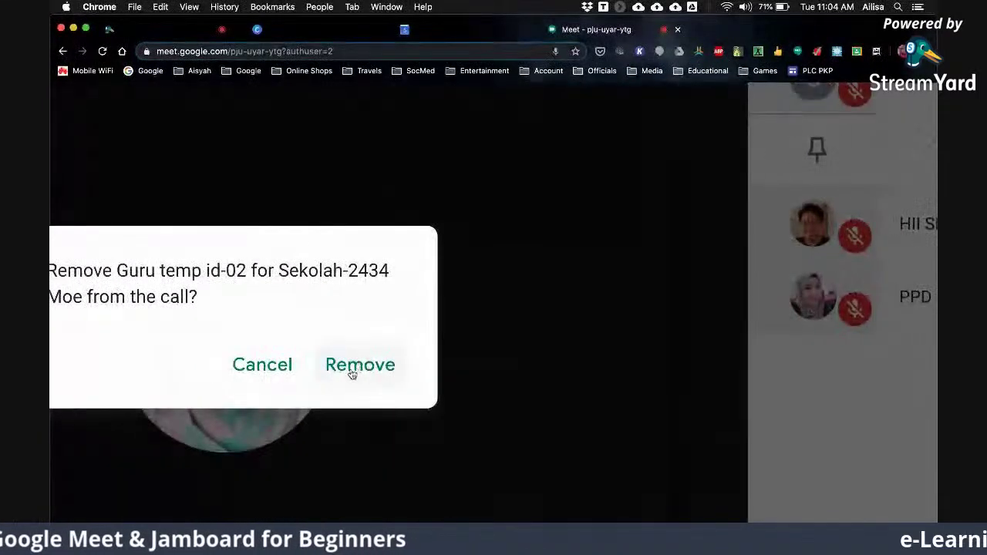
click(356, 365)
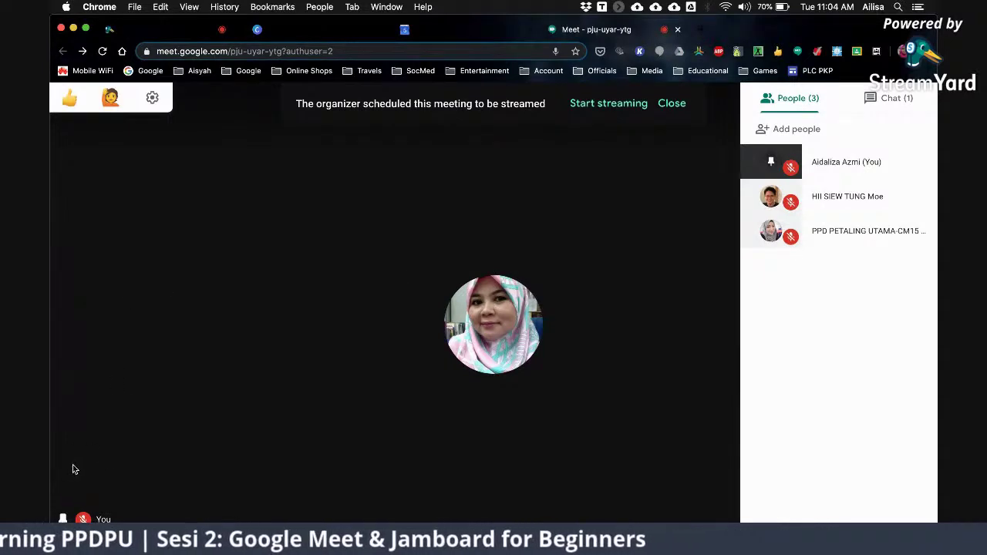
- Reopen the people list and view the Add people dialog's invite options, closing it without inviting anyone
mouse_move(73, 469)
click(82, 509)
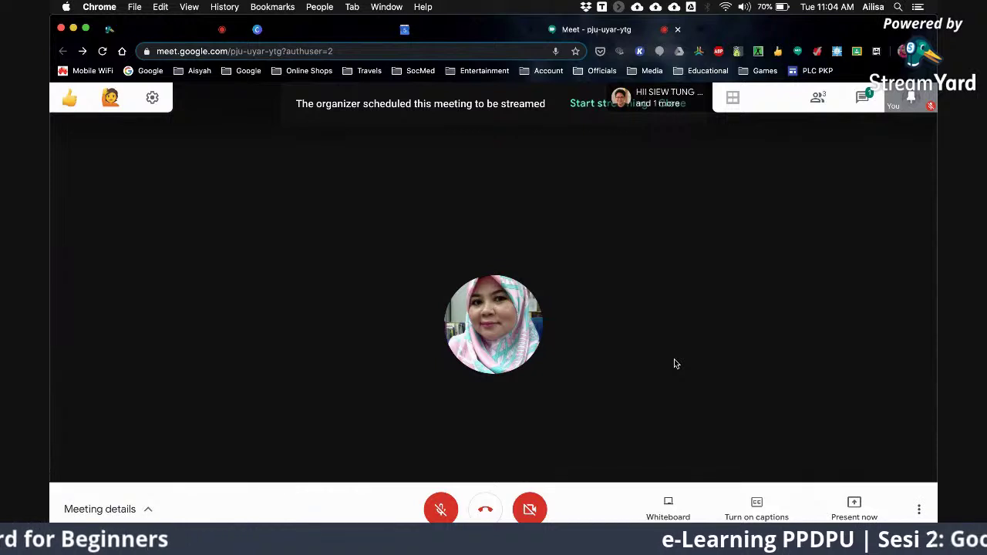
click(819, 104)
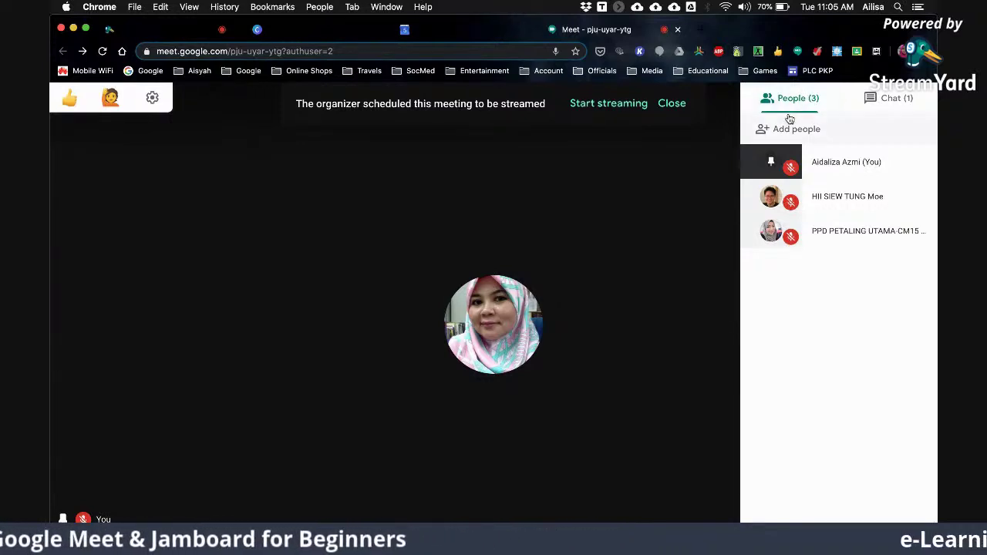
scroll(790, 137, up, 5)
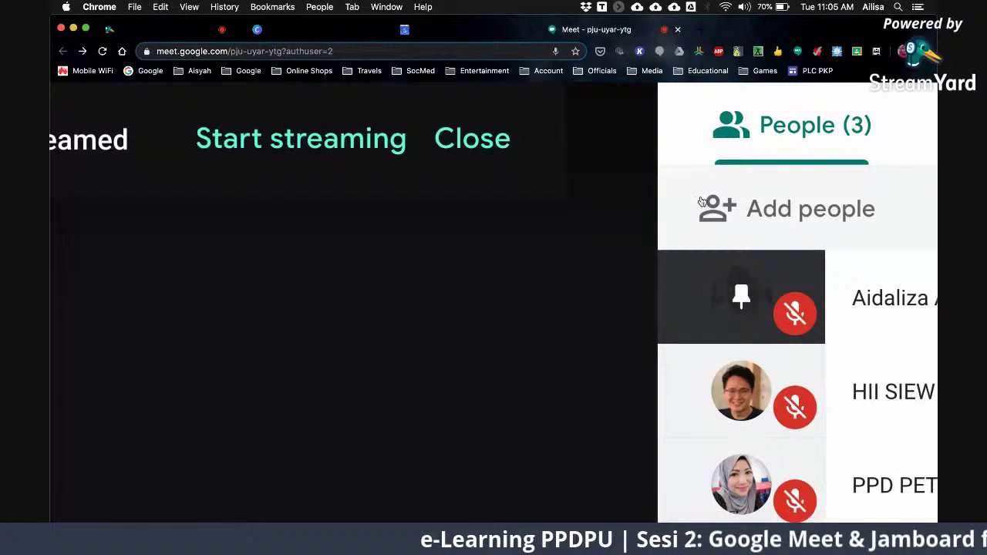
scroll(727, 209, right, 3)
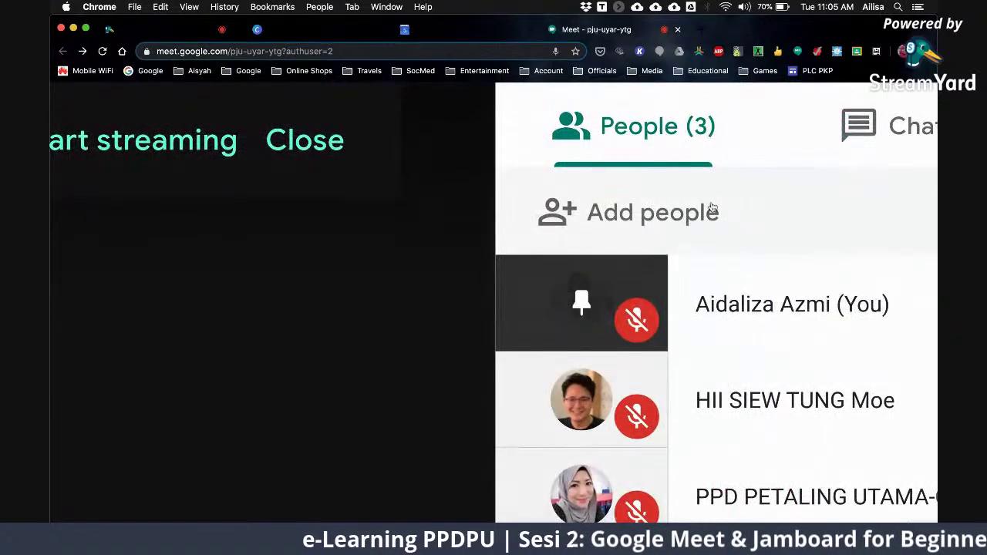
click(647, 221)
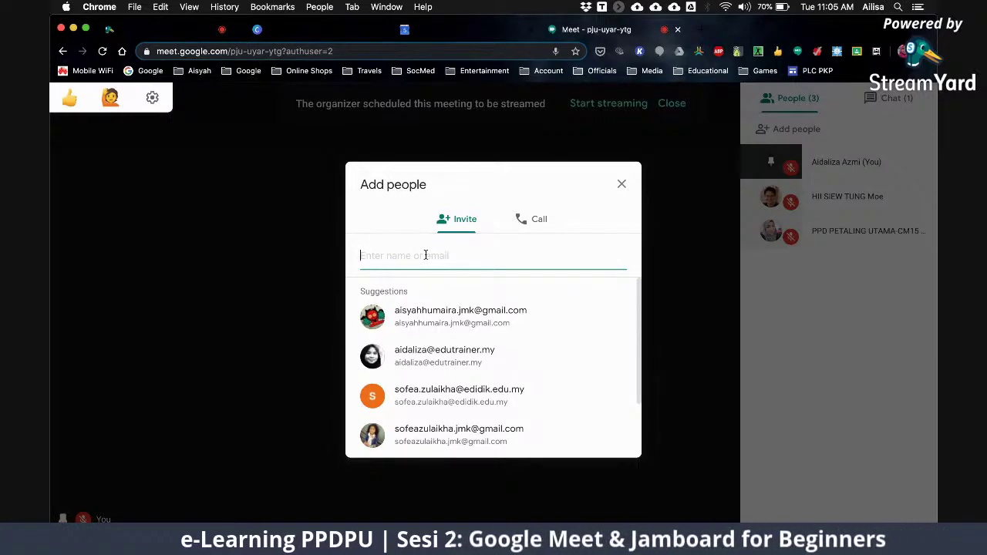
click(620, 186)
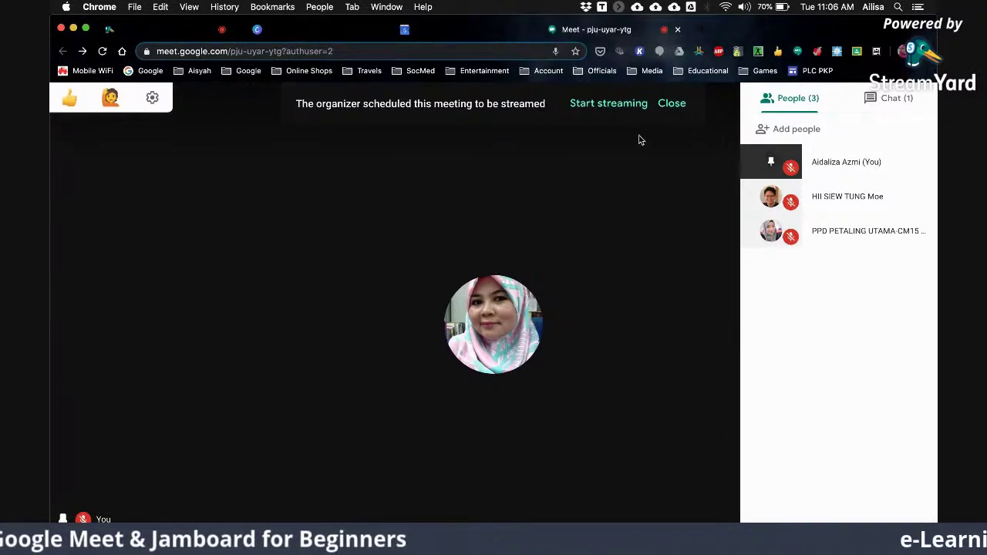
- Review the meeting's chat messages and people list, and close the side panel
click(676, 105)
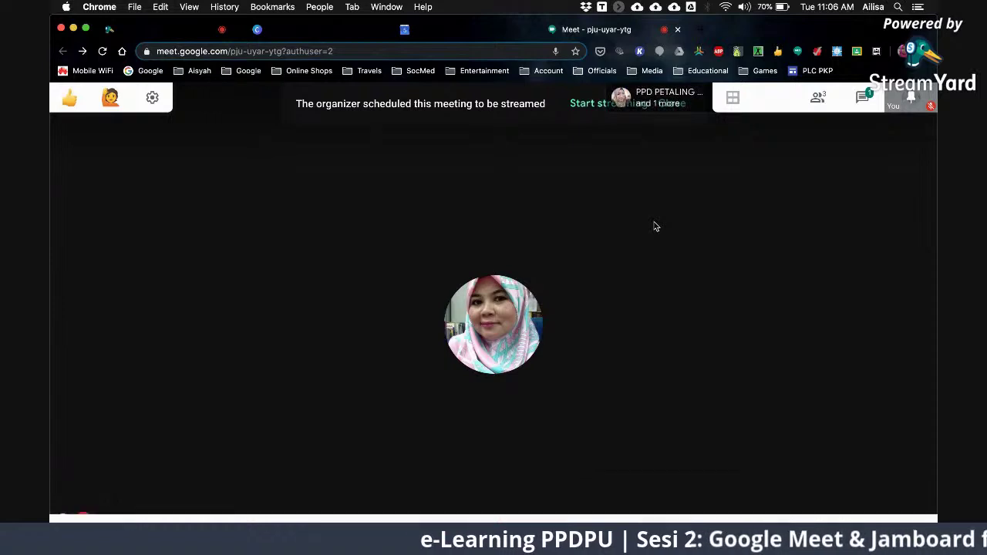
click(863, 100)
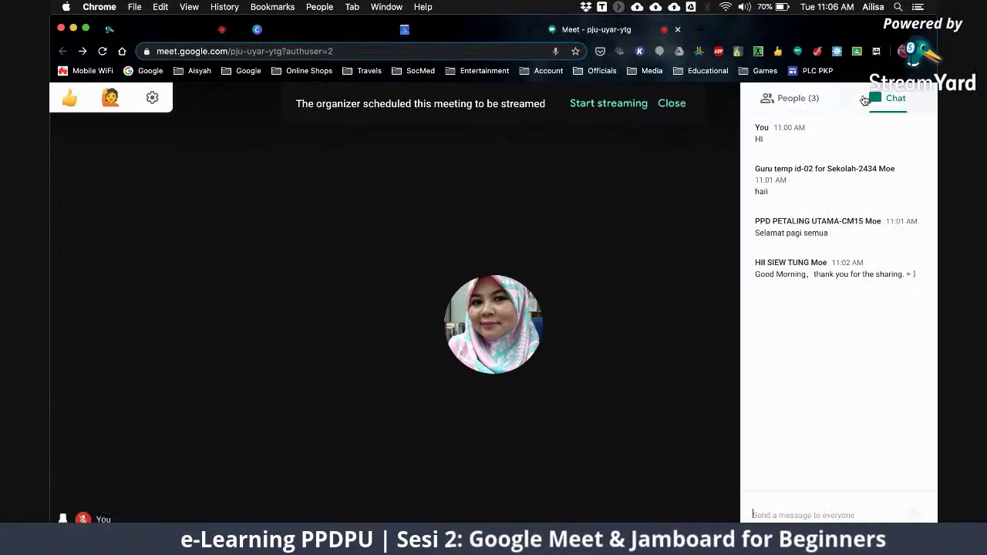
click(799, 107)
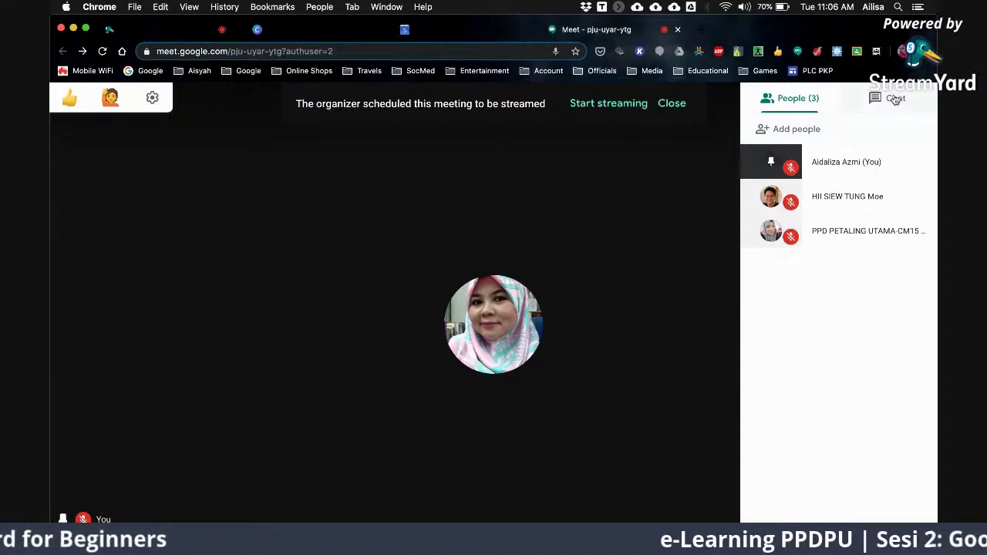
click(892, 100)
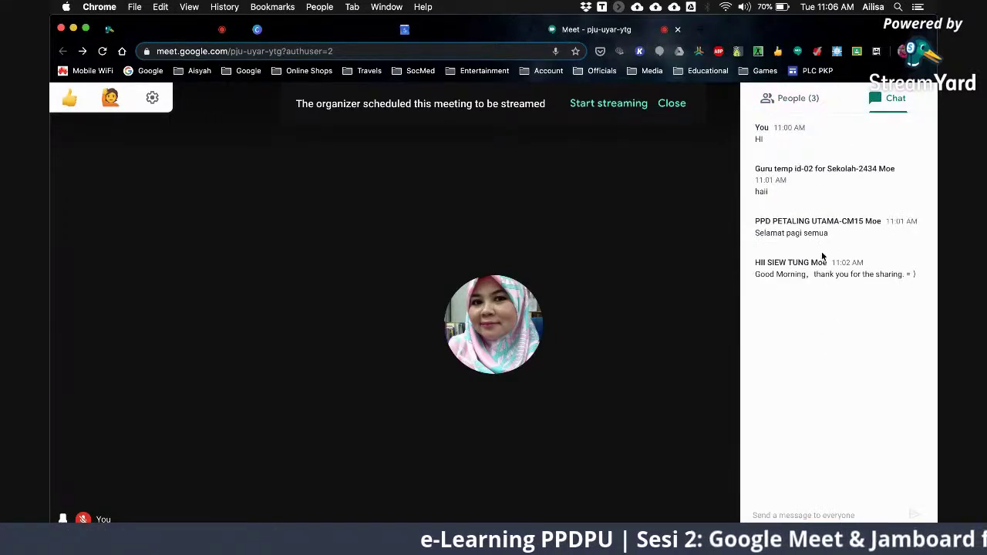
click(672, 250)
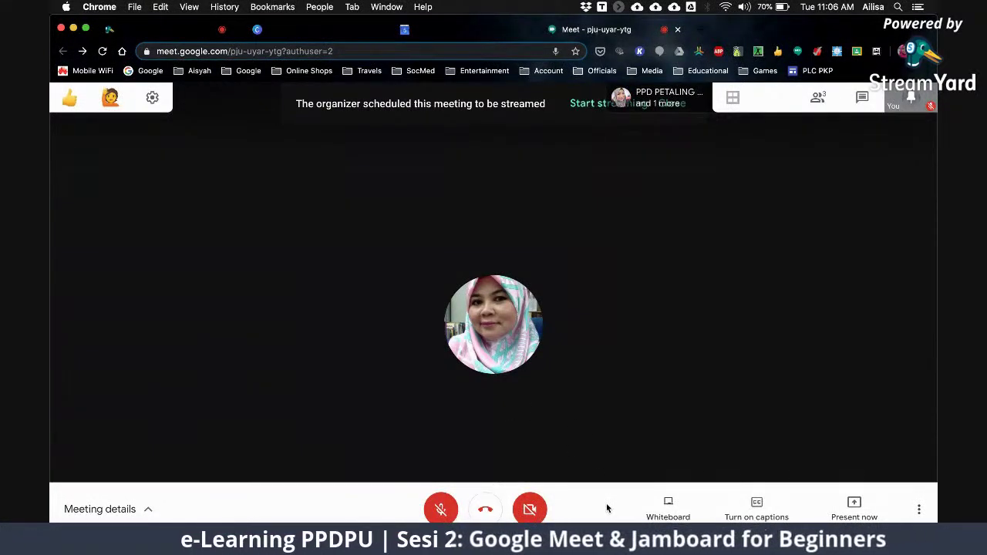
- Turn the camera on and off again, and toggle the microphone on and back to muted
click(530, 509)
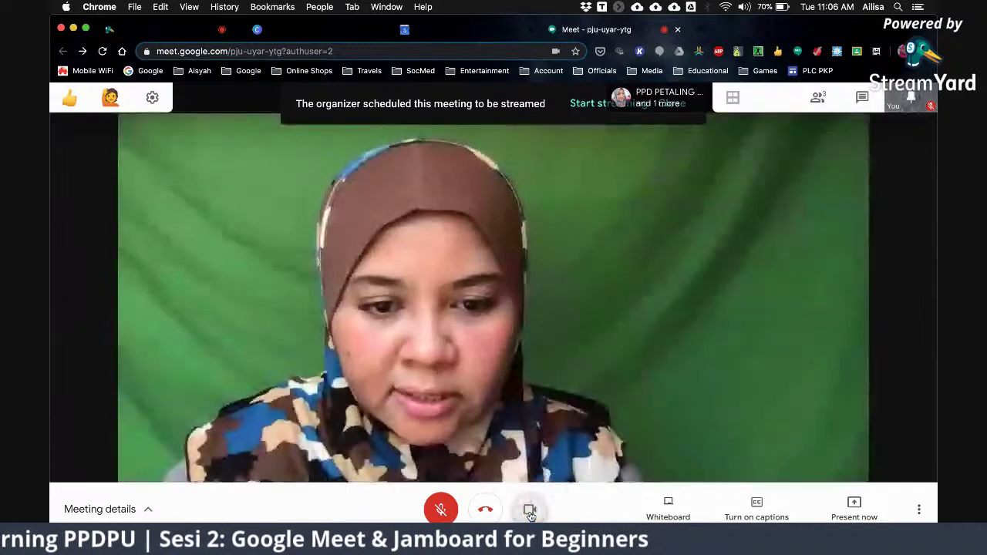
click(530, 510)
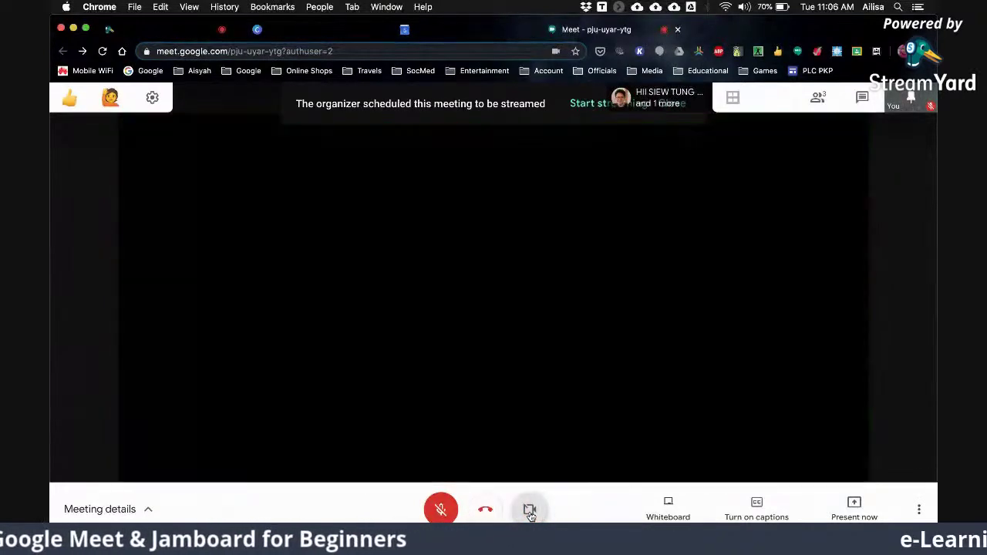
click(442, 512)
click(441, 510)
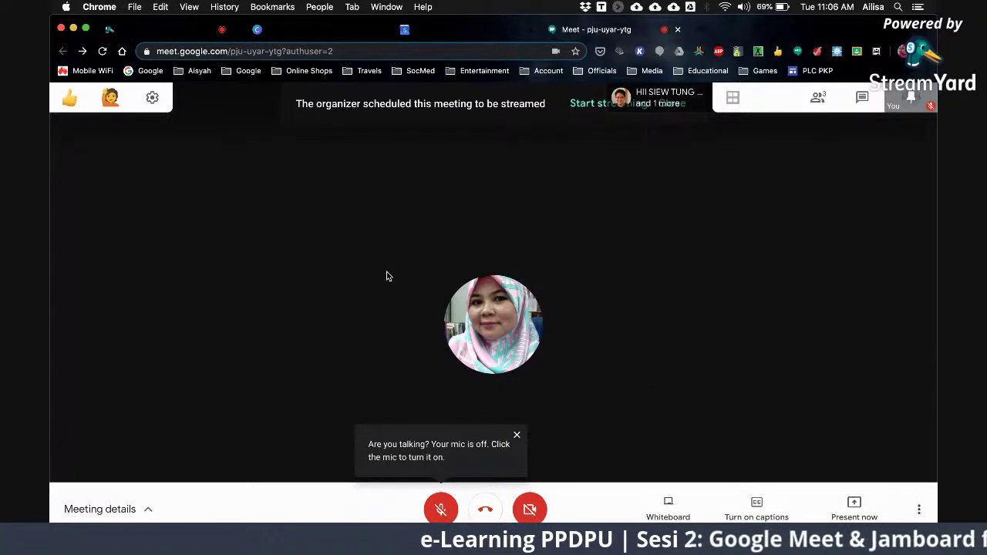
- Switch to the StreamYard broadcast studio, read the viewers' comments, and return to the Google Meet session
click(168, 31)
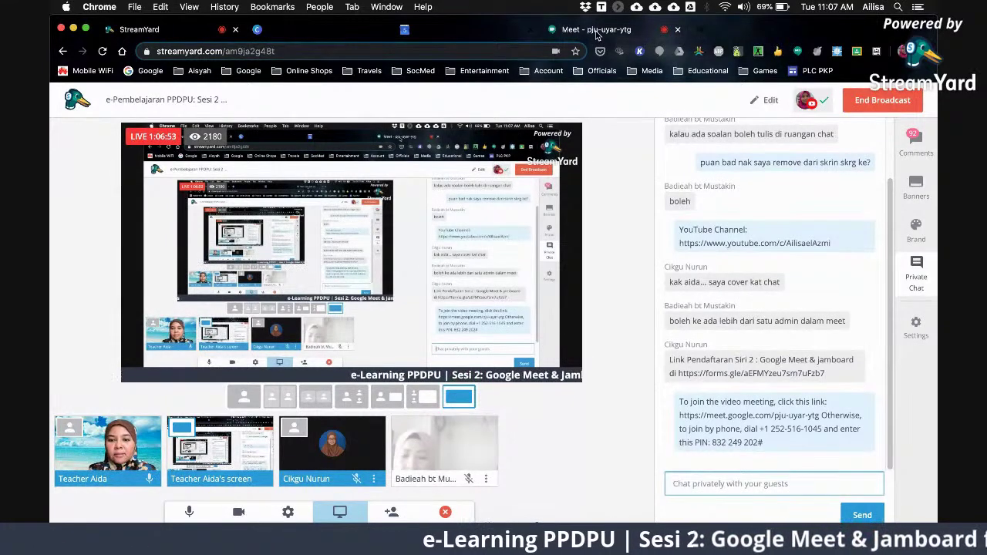
click(914, 145)
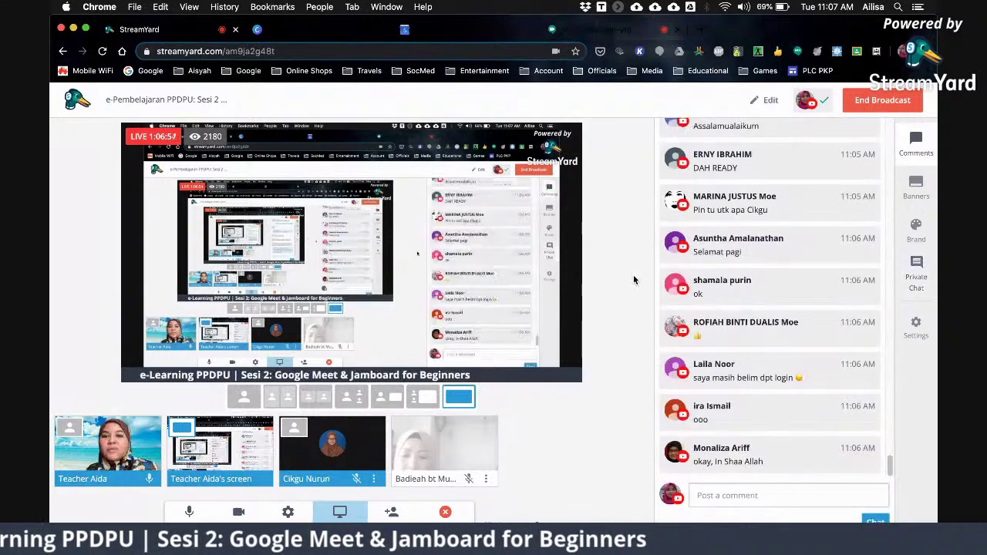
mouse_move(751, 276)
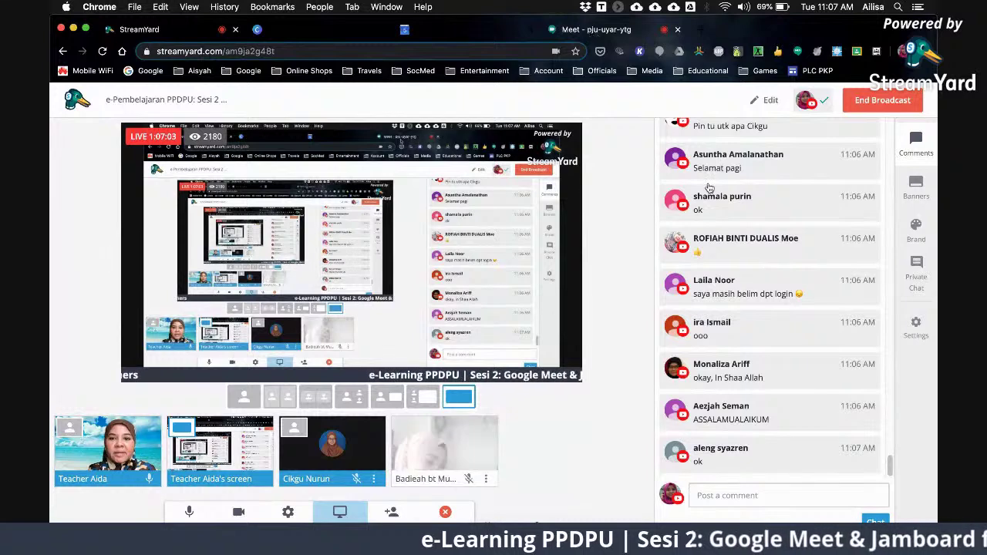
scroll(709, 188, up, 3)
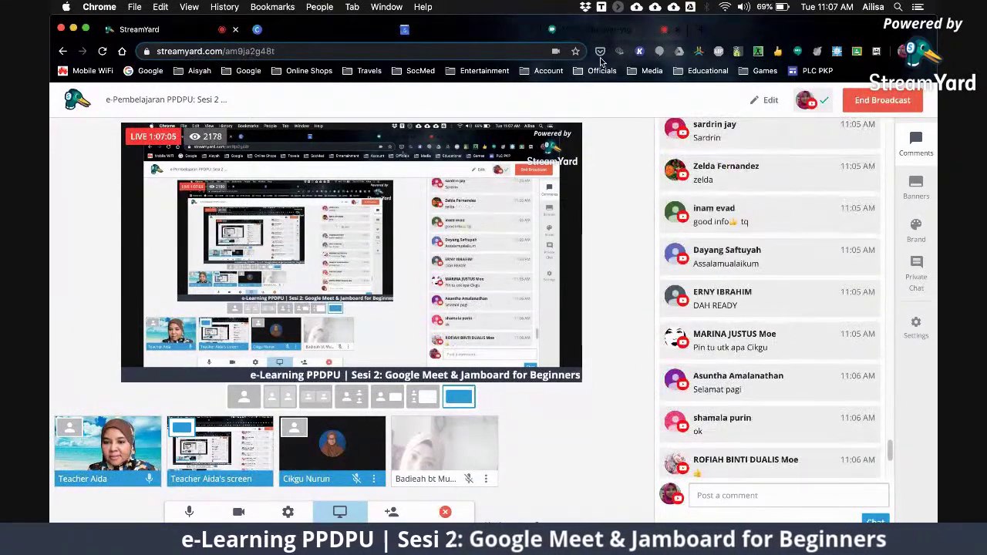
click(594, 29)
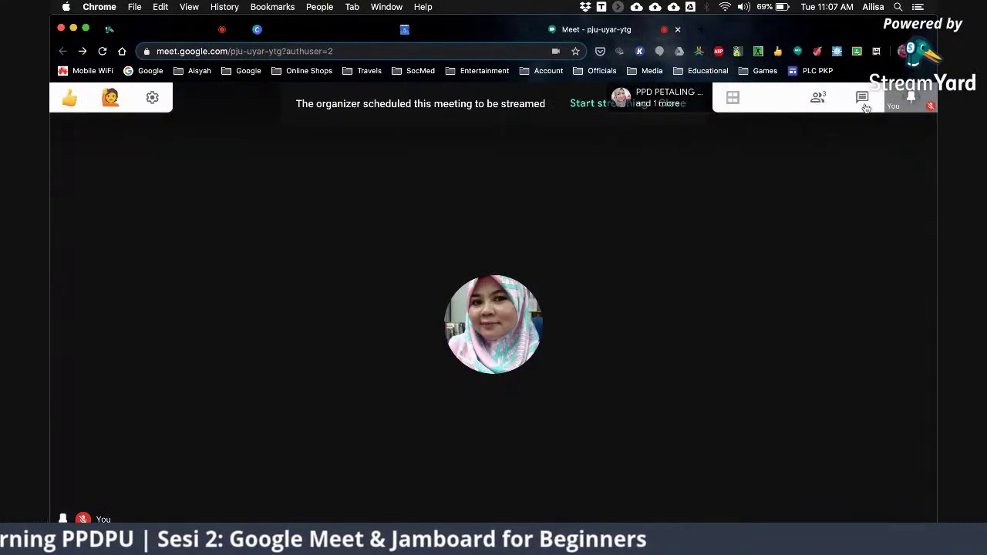
- Open the people list, pin the last-listed participant to the main view, and unpin them again
mouse_move(904, 105)
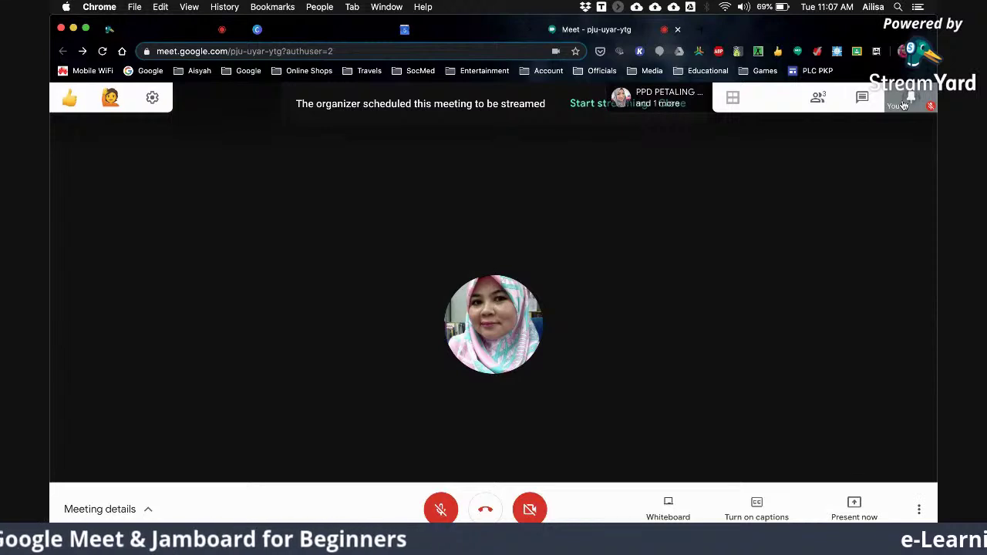
click(815, 96)
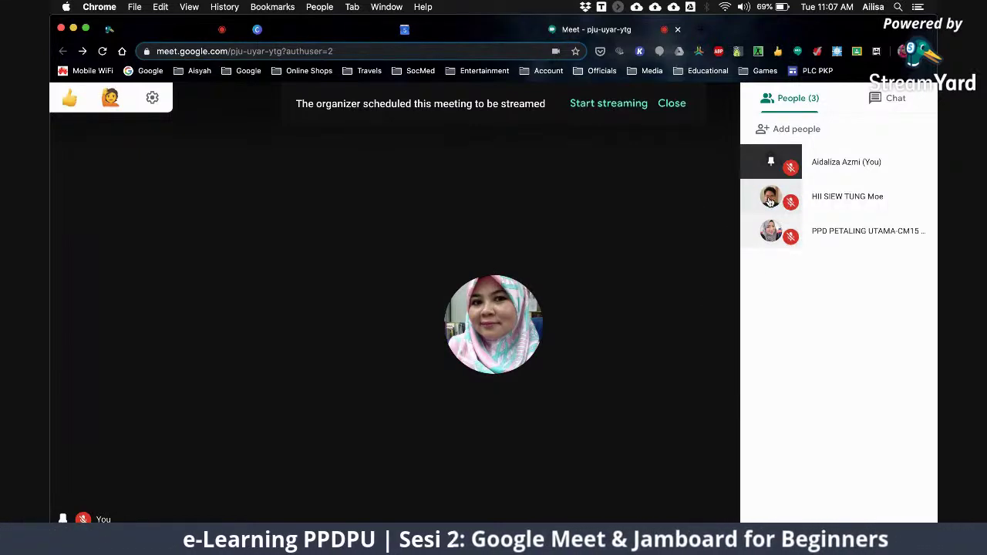
click(772, 234)
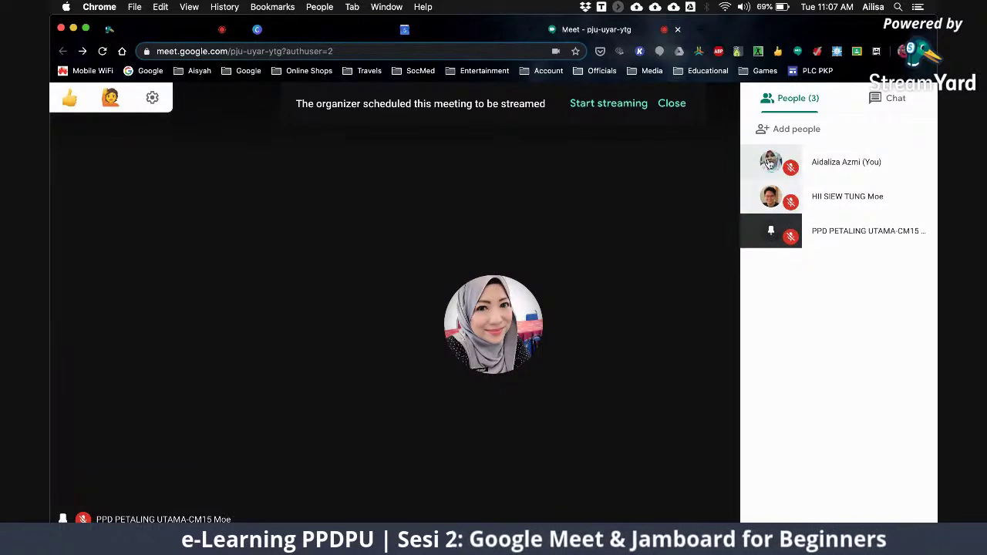
click(768, 233)
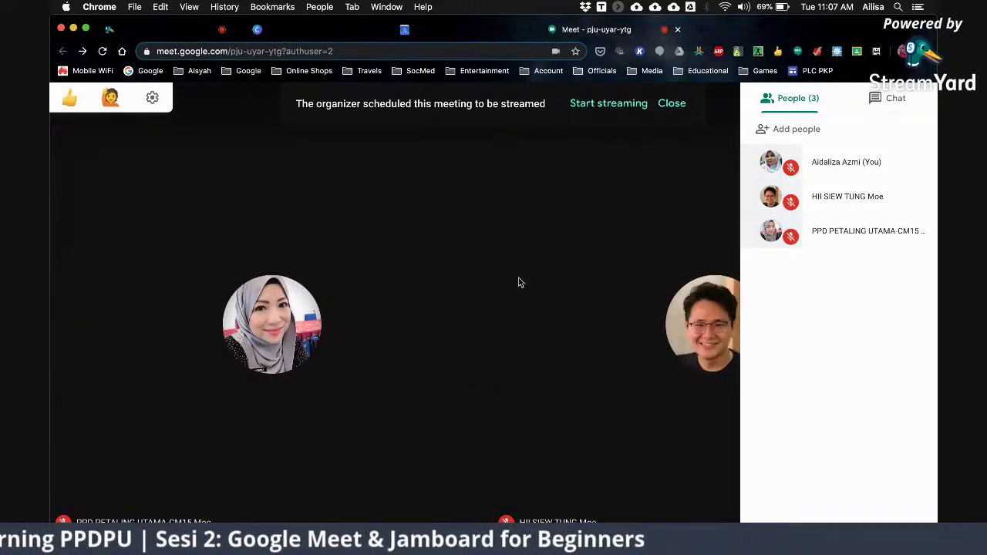
- Dismiss the meeting's streaming prompt, view the emoji reactions, and close the side panel
click(668, 105)
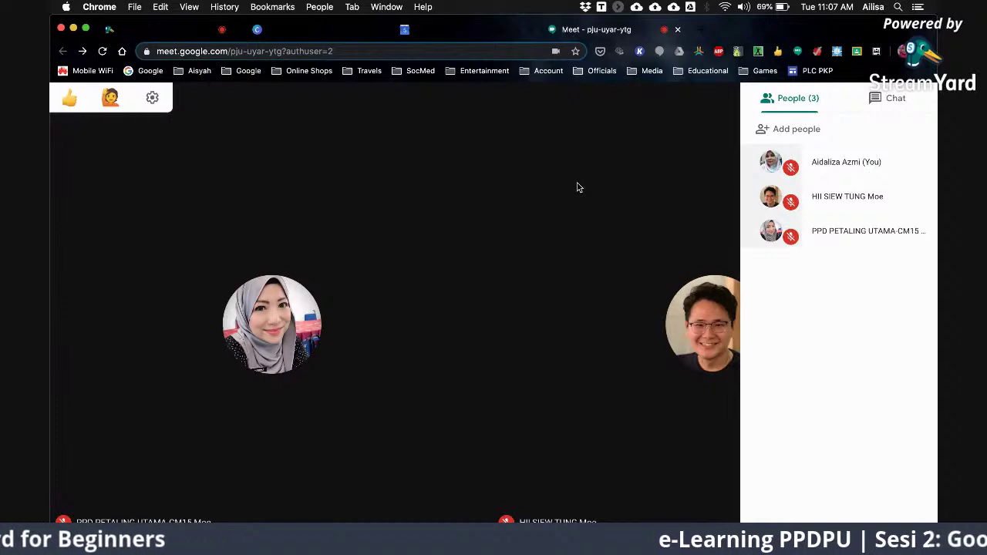
mouse_move(68, 100)
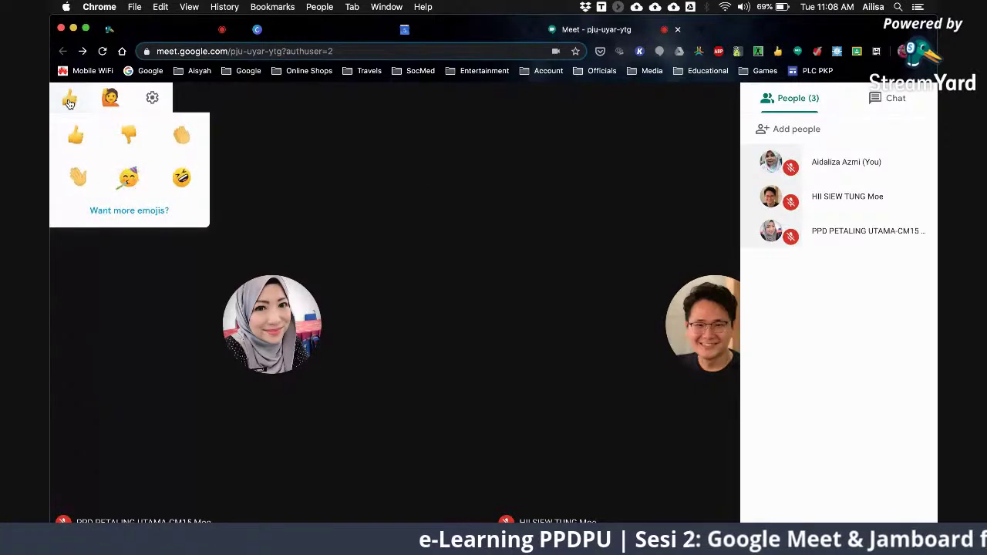
click(397, 244)
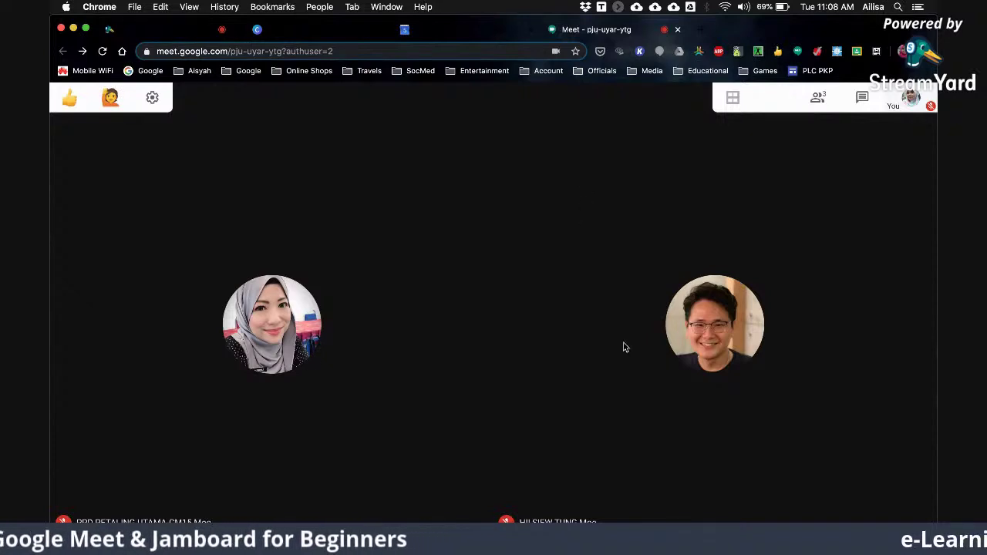
- Turn on captions for the meeting
mouse_move(698, 509)
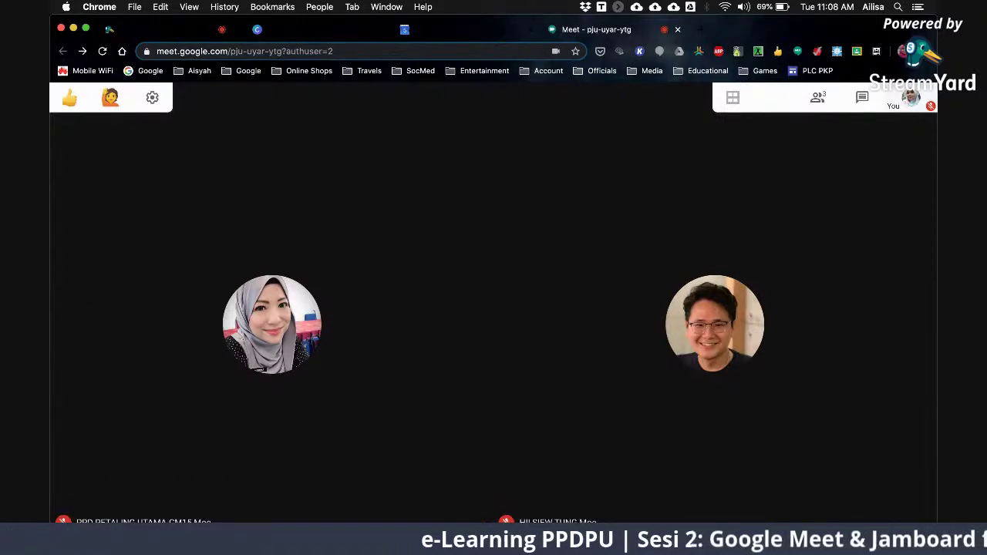
mouse_move(348, 500)
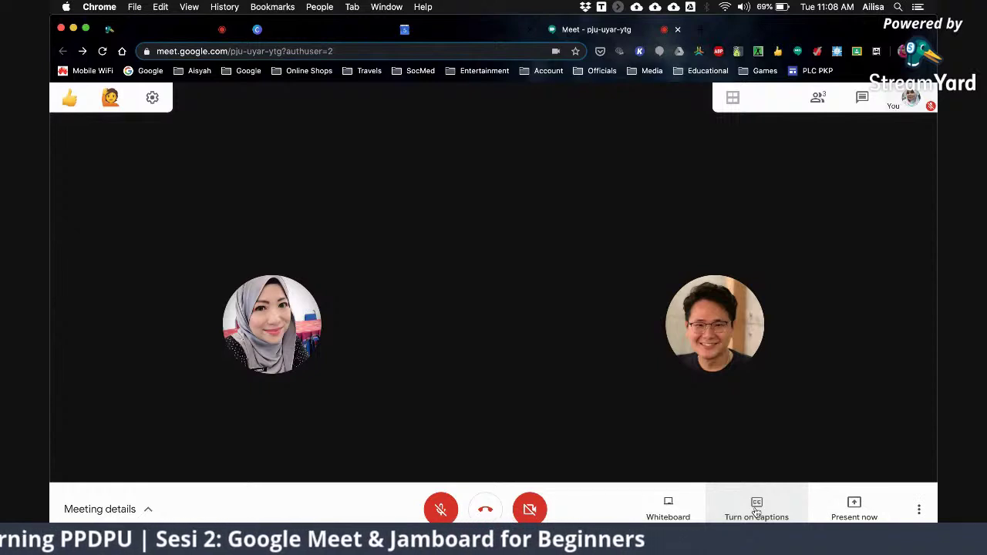
click(756, 511)
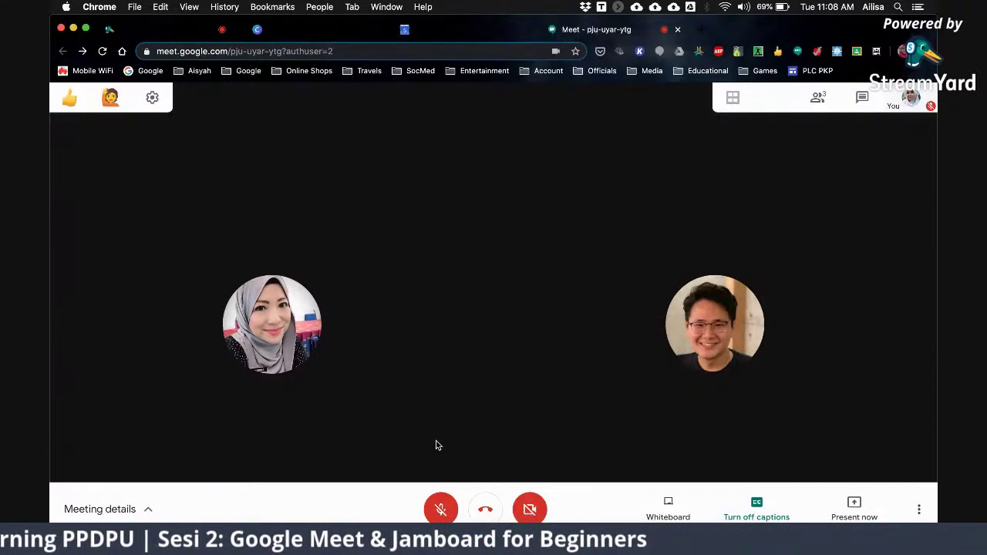
- Mute the microphone in the StreamYard studio, return to the Google Meet session, and unmute the meeting microphone to test the captions
click(166, 32)
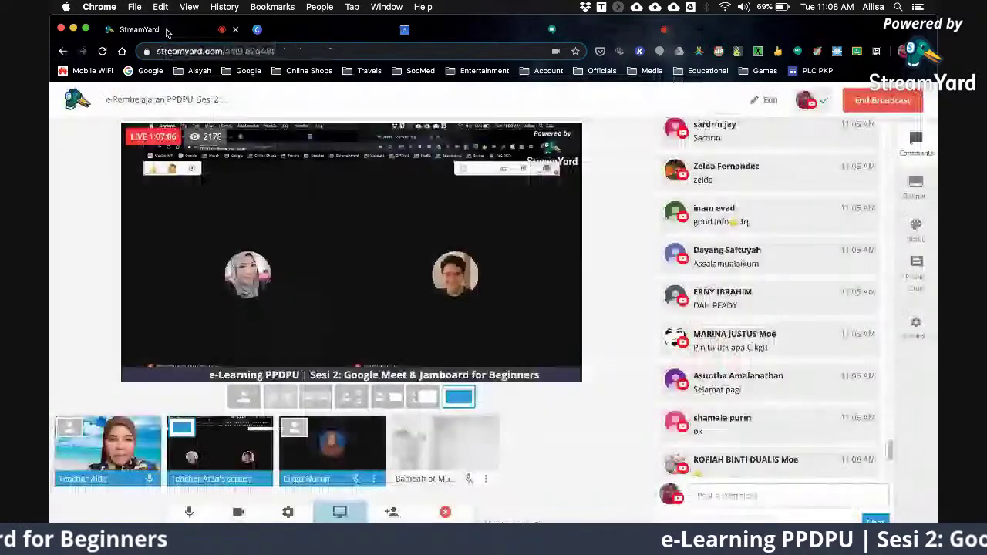
click(188, 512)
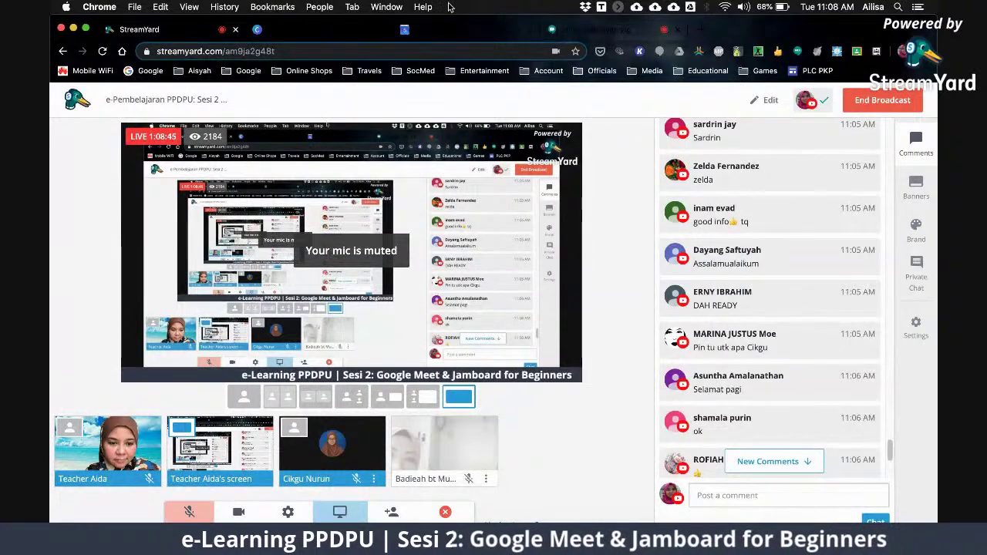
click(596, 29)
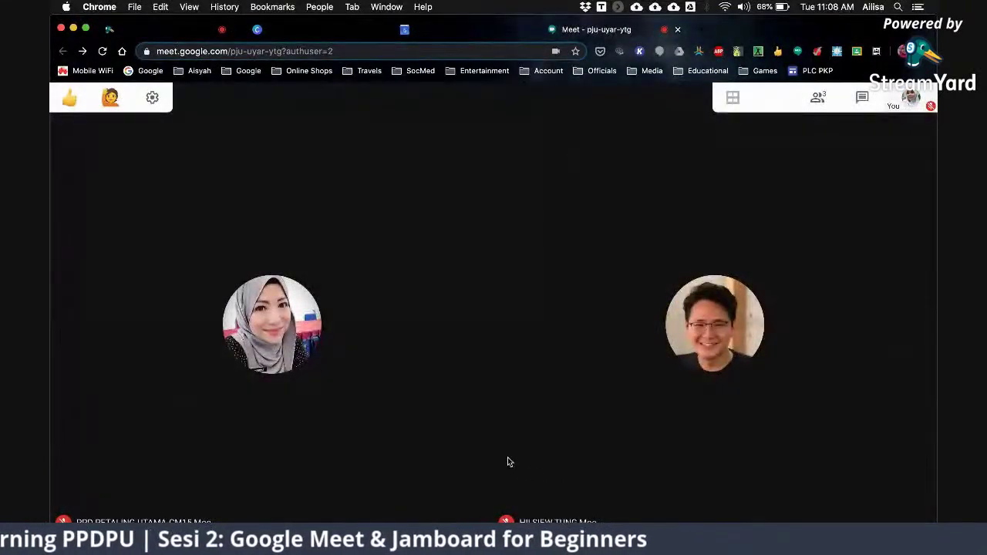
mouse_move(507, 457)
click(440, 511)
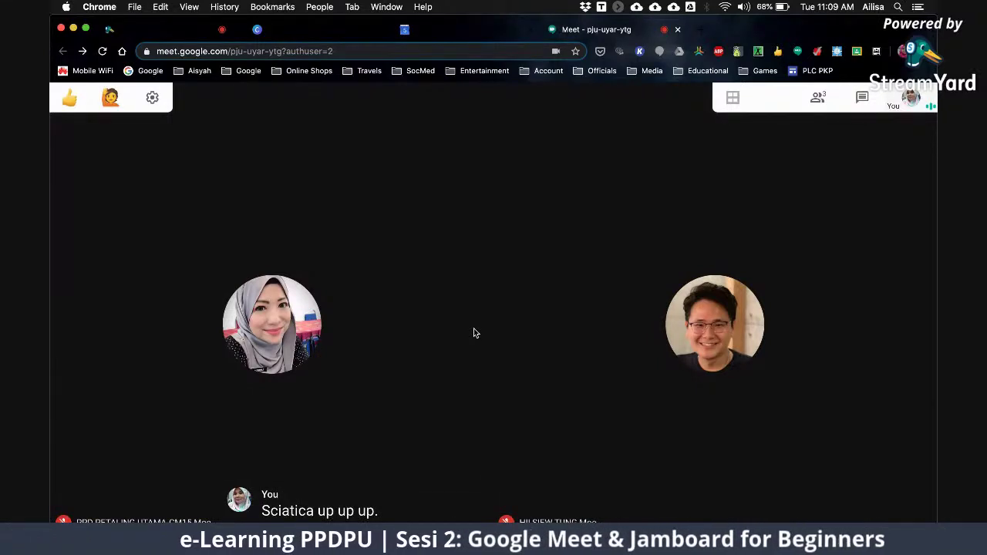
- Switch to the StreamYard studio to turn its microphone back on, and return to the Google Meet session
click(154, 29)
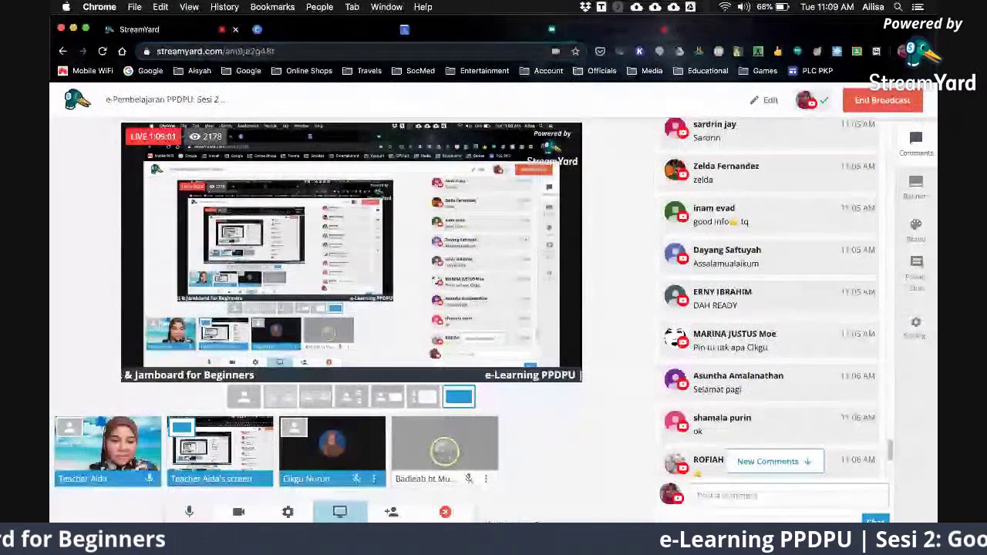
click(599, 32)
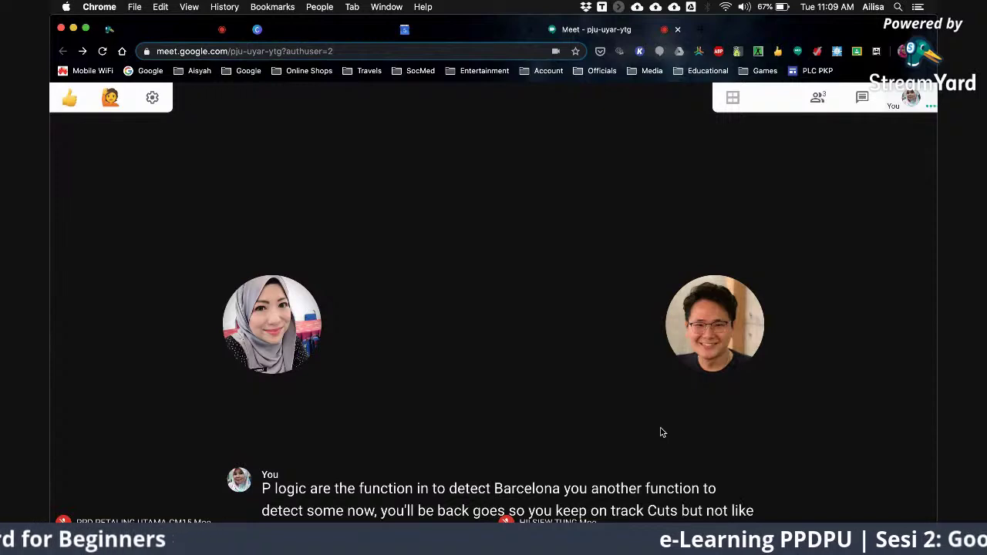
- Turn off the meeting captions and mute the meeting microphone
mouse_move(774, 432)
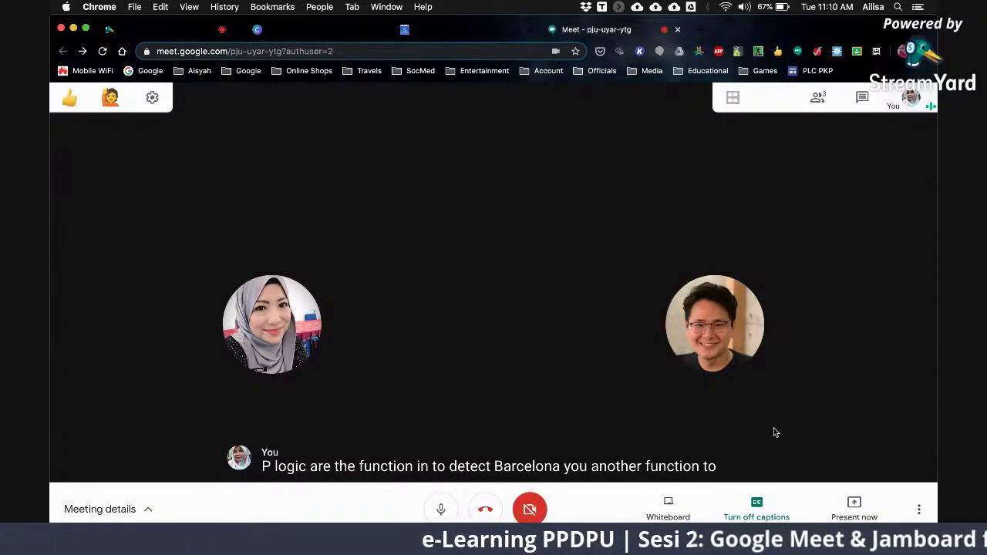
click(757, 506)
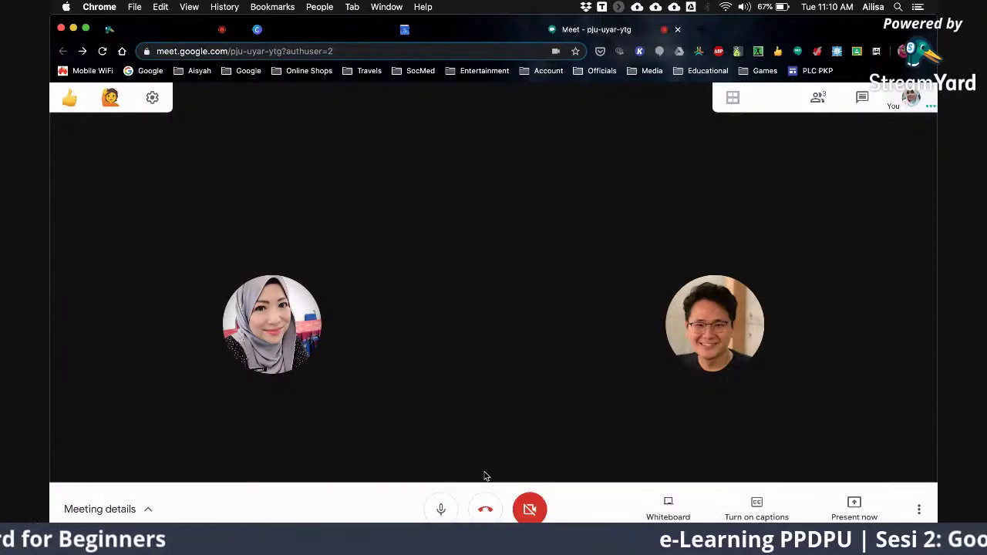
click(440, 509)
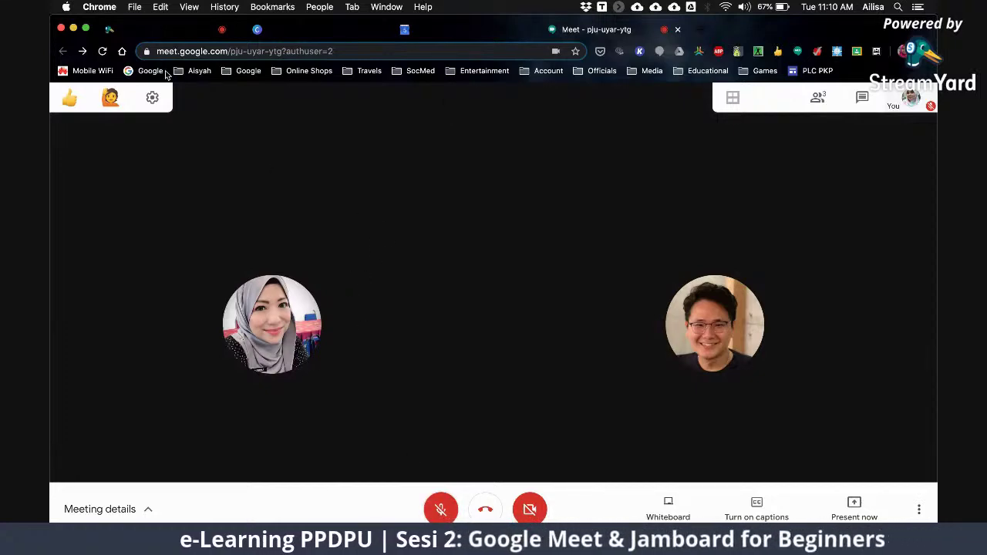
- Check the StreamYard broadcast studio and return to the Google Meet session
click(136, 29)
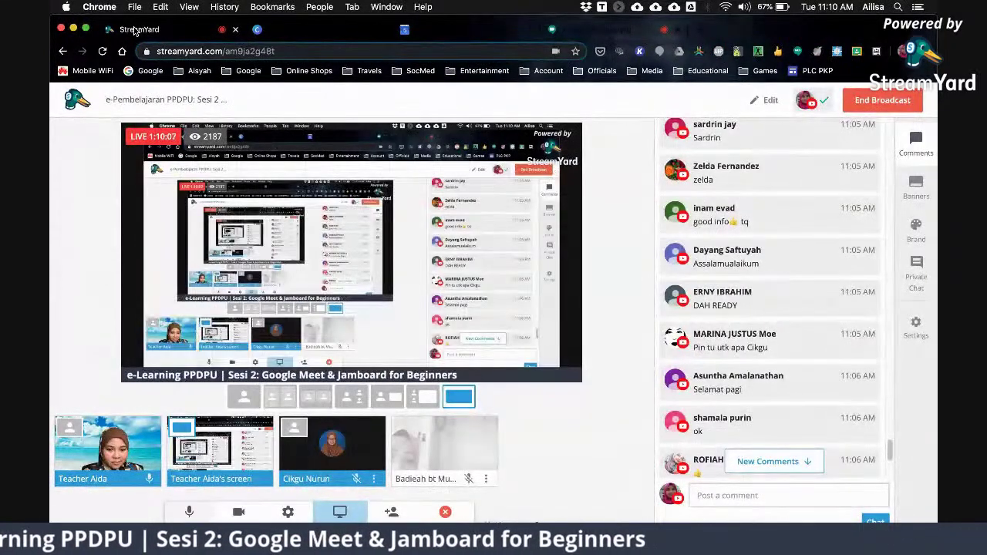
click(609, 31)
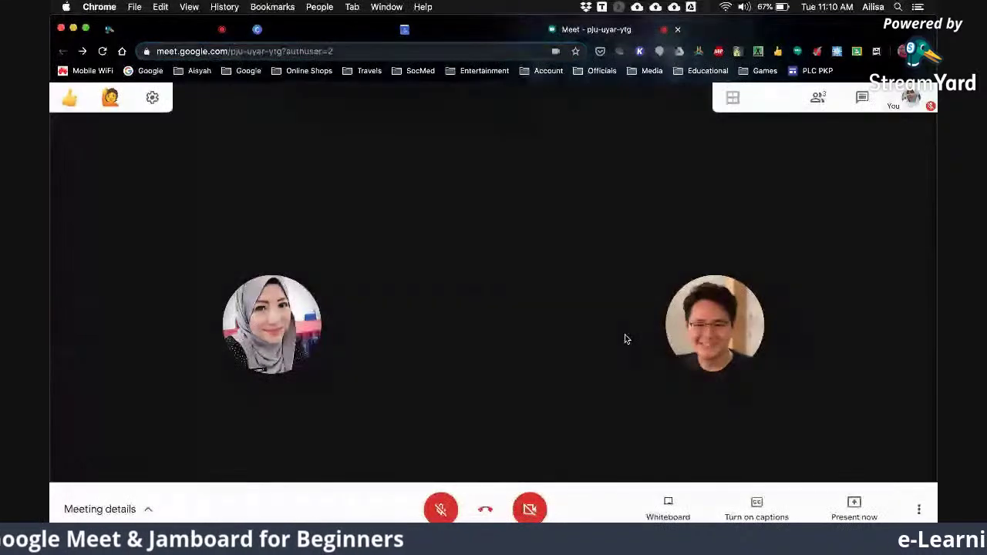
- Review the presenting options, choose to present a window, select the Meet window, and cancel sharing
click(856, 506)
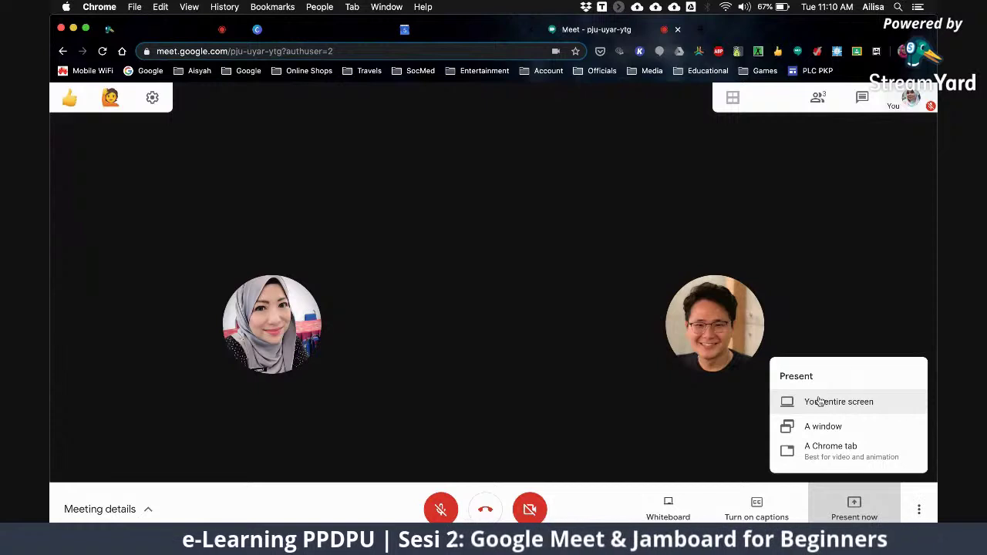
click(819, 401)
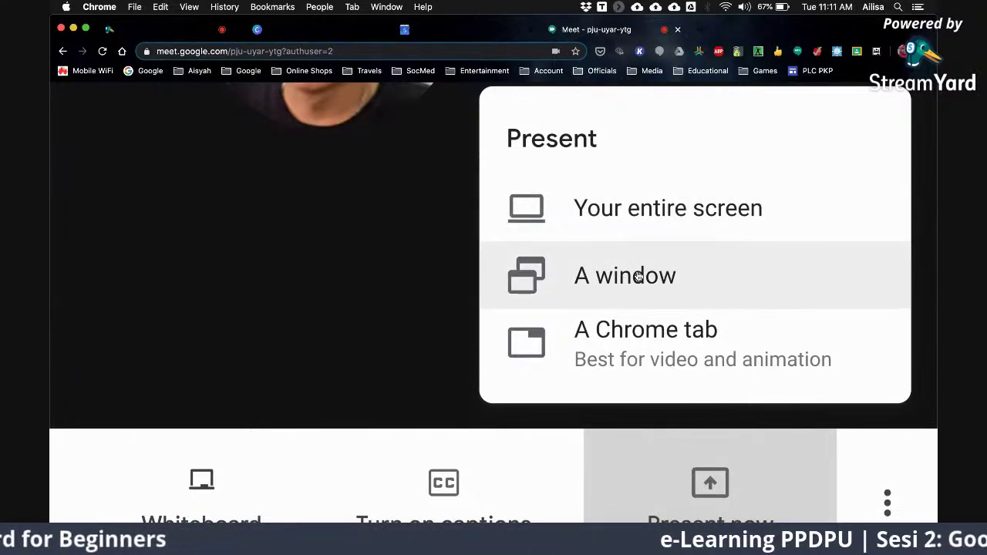
scroll(637, 276, down, 3)
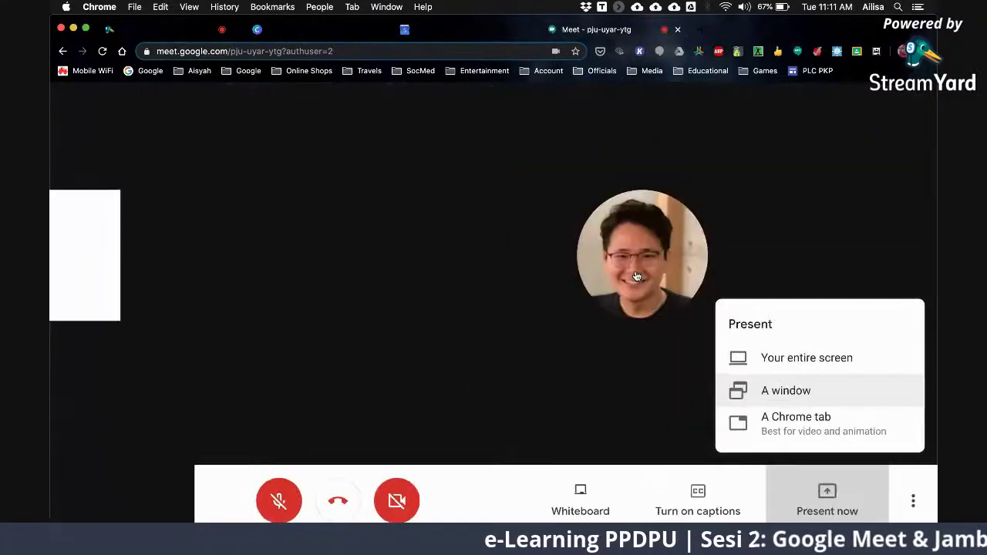
click(779, 391)
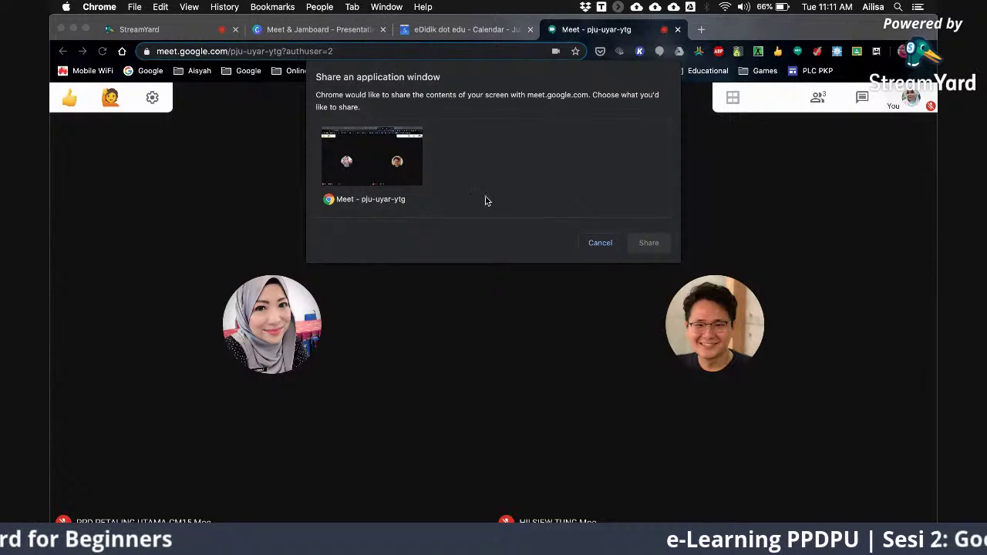
click(359, 164)
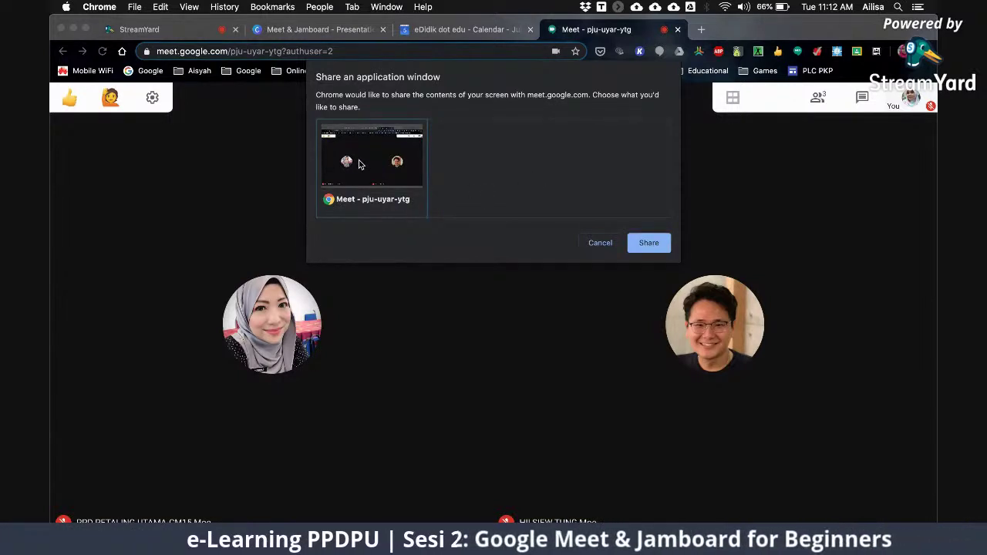
click(597, 246)
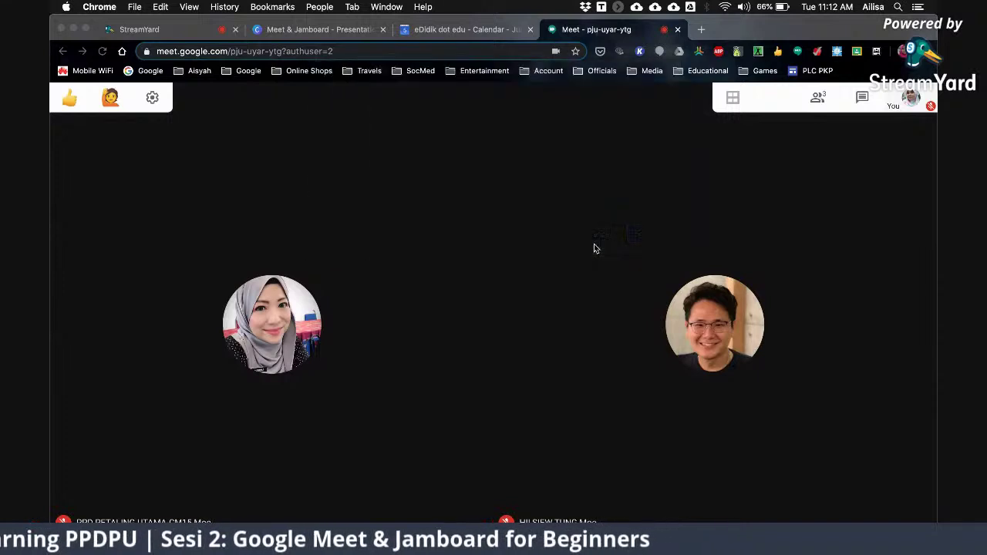
- Present your entire screen to the meeting
click(852, 506)
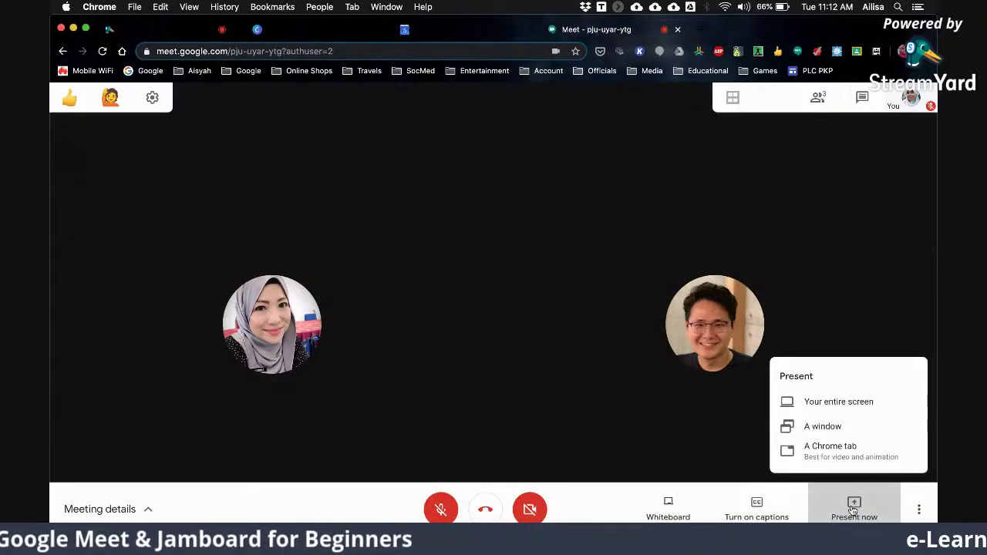
click(821, 403)
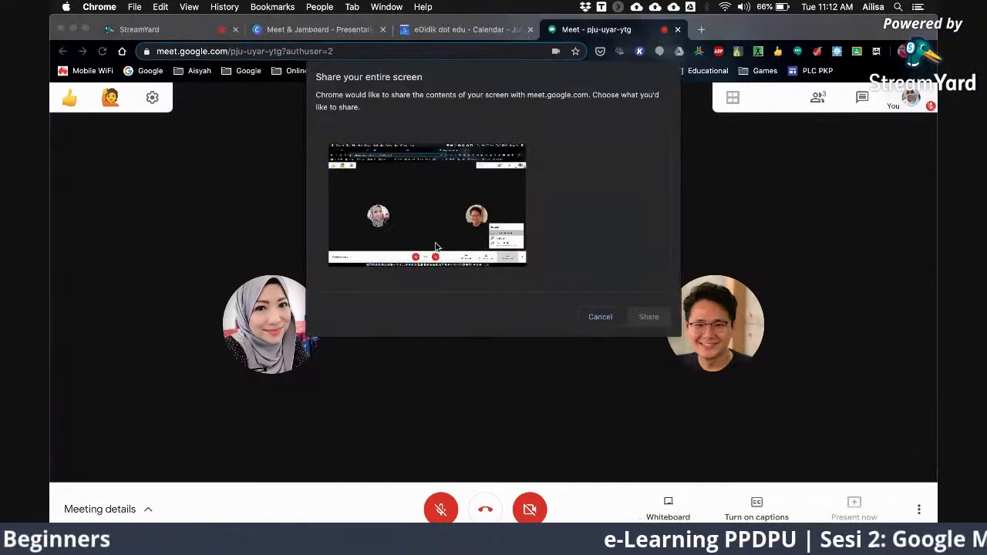
click(380, 195)
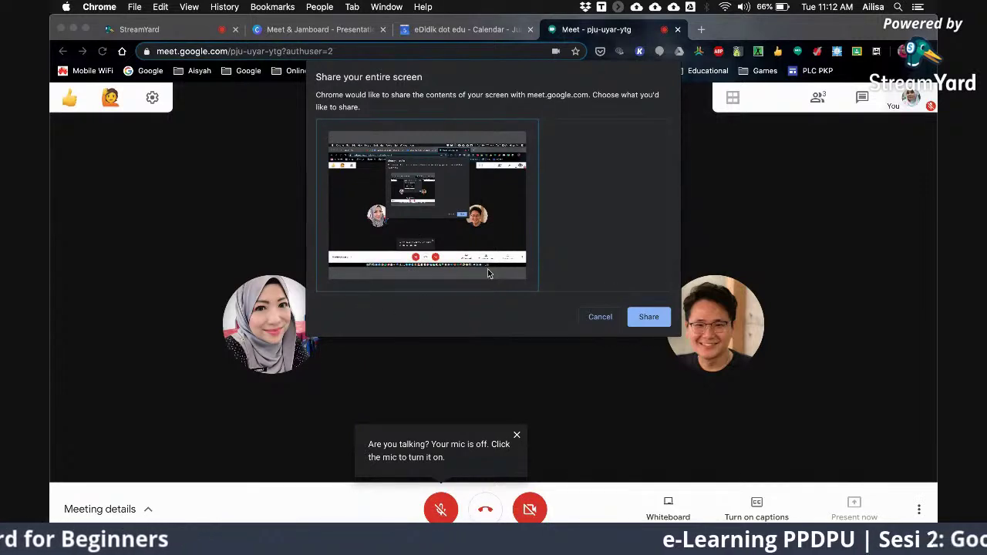
click(648, 316)
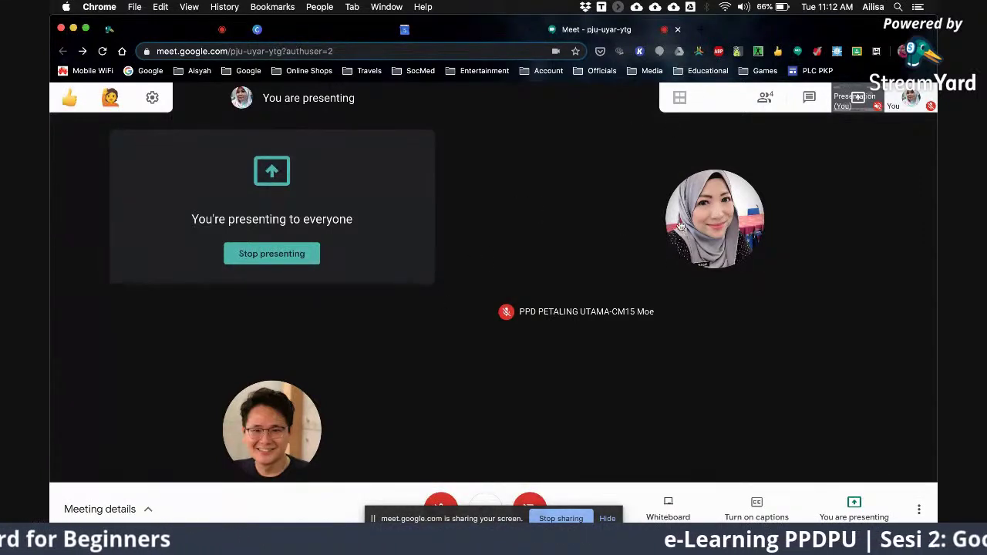
- Pin your own presentation from the people list, and hide the screen-sharing bar and the presenting notification
click(764, 100)
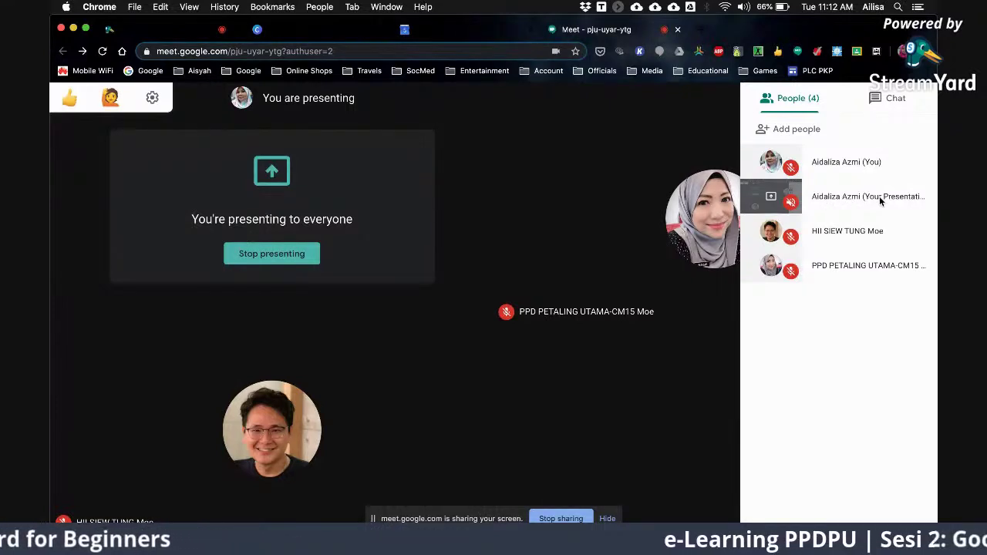
click(758, 196)
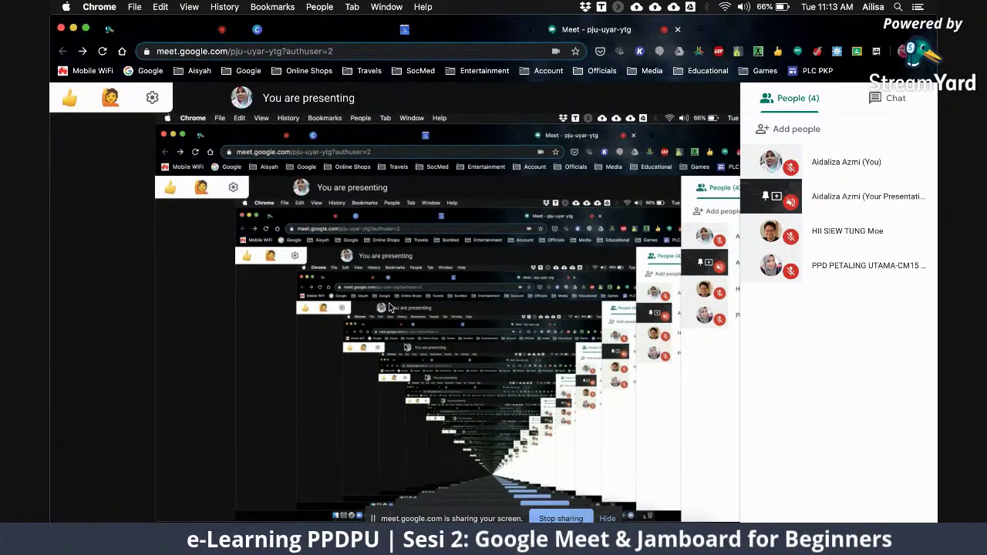
click(607, 518)
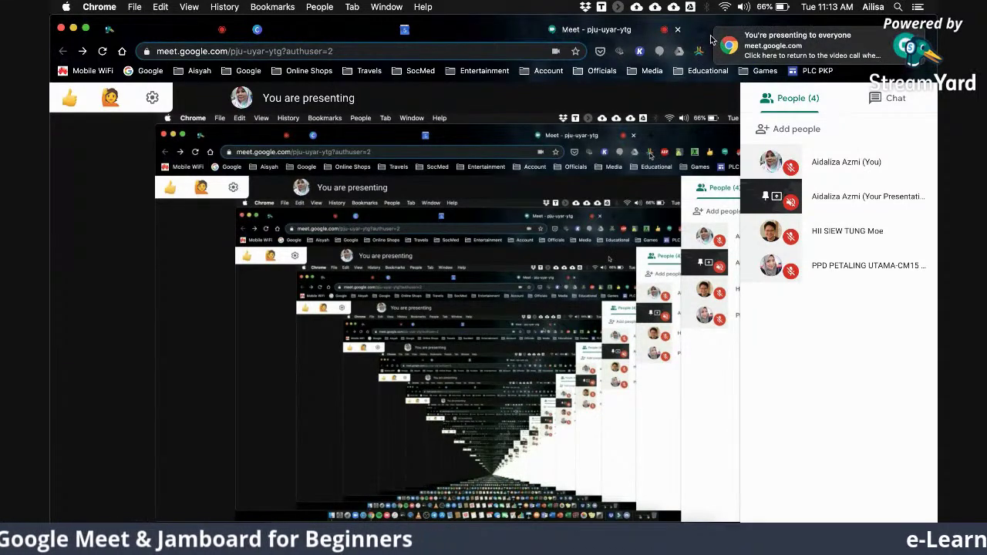
click(899, 36)
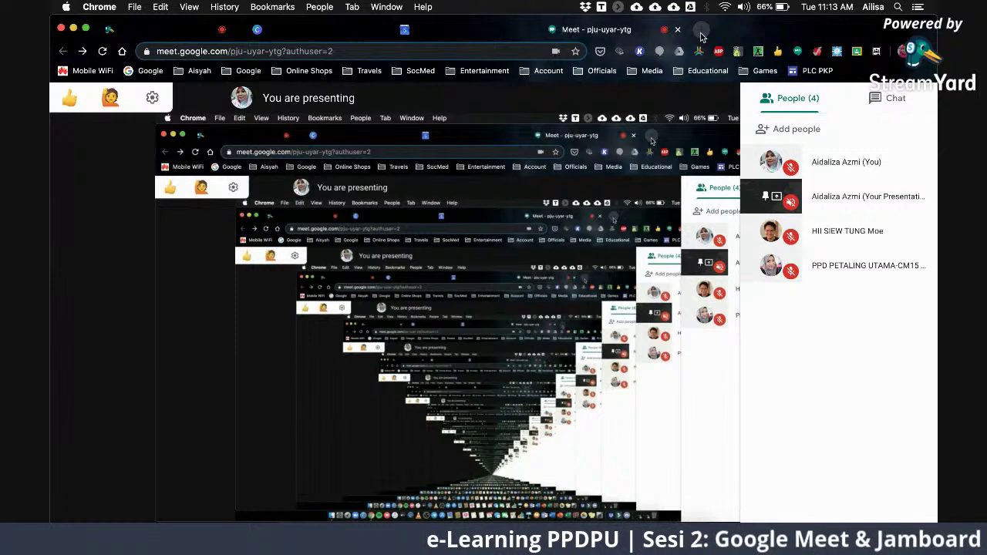
- Open a blank browser tab, close it again, and minimize the browser window while presenting the screen
click(700, 32)
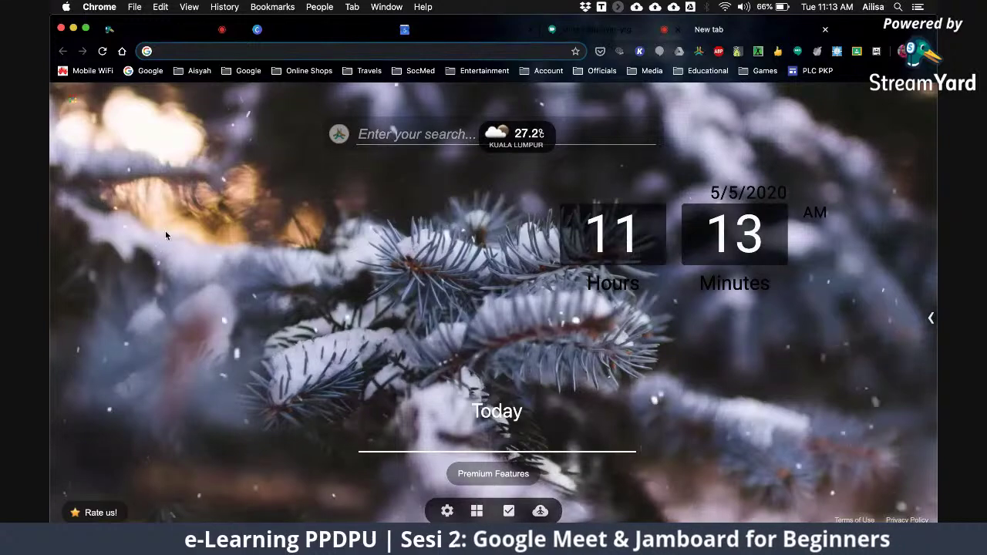
click(826, 30)
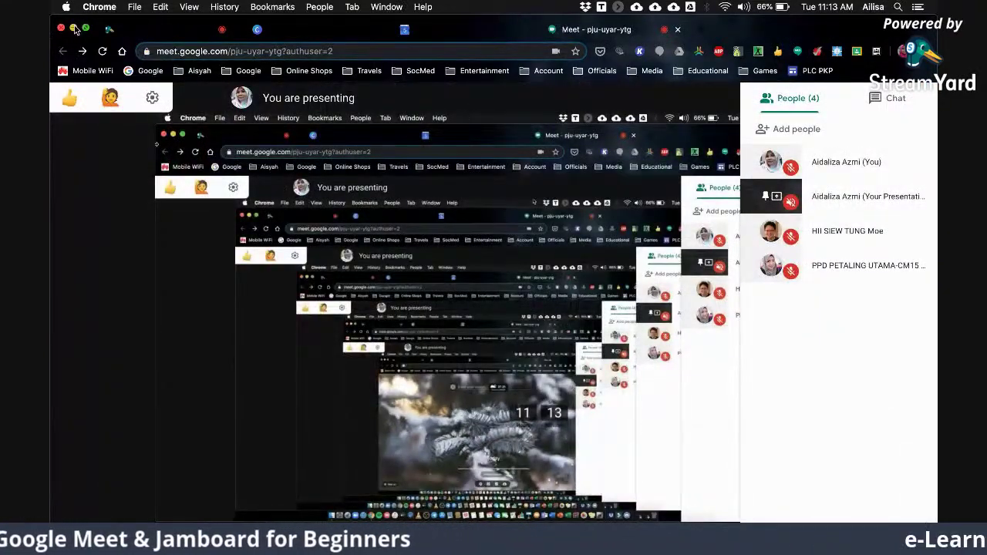
click(73, 28)
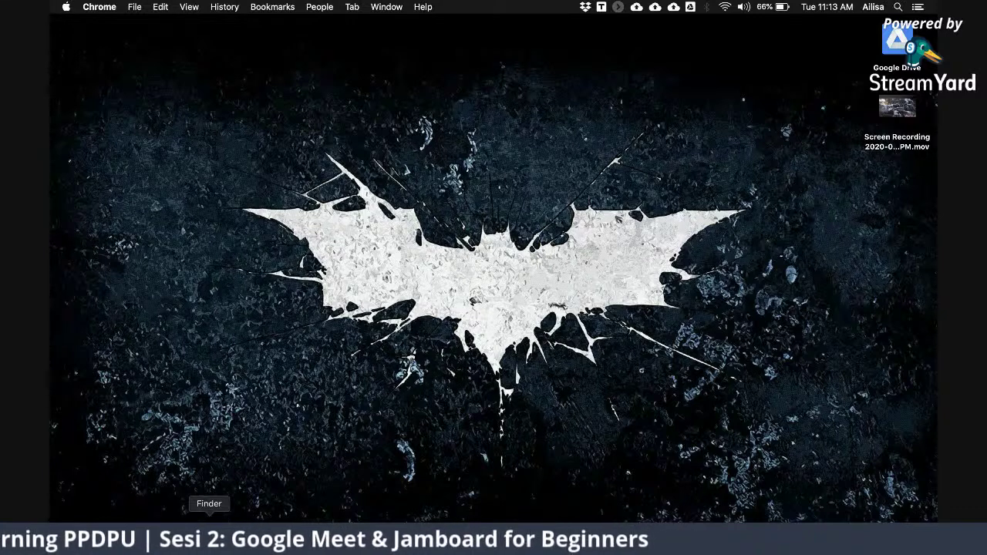
- Browse the Dropbox, Downloads and Desktop folders in Finder, close it, and return to the Google Meet session
click(209, 536)
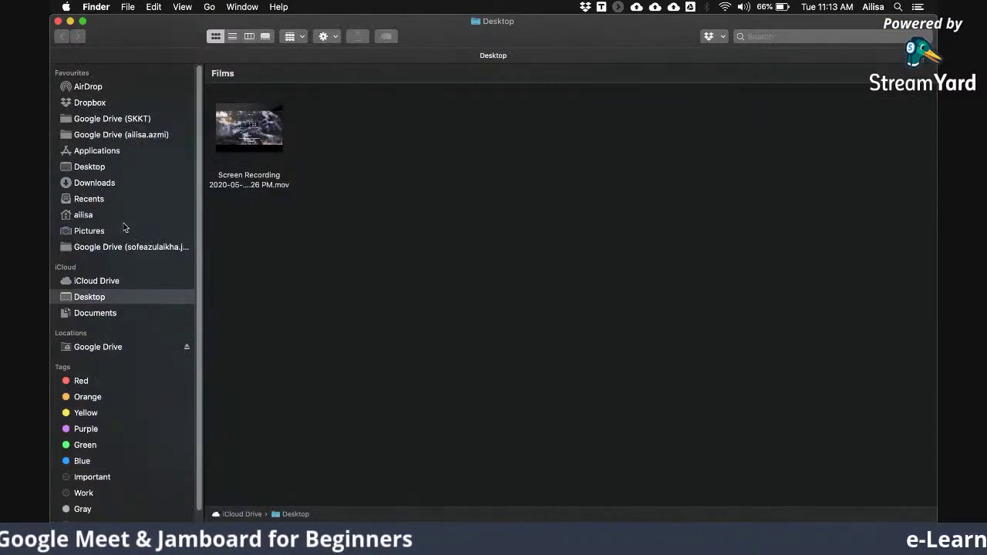
click(89, 103)
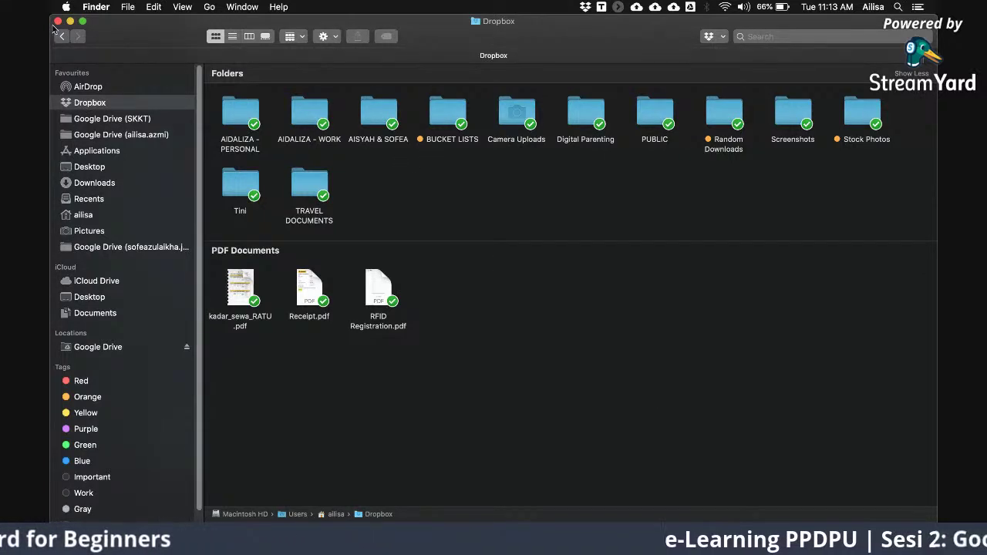
click(117, 188)
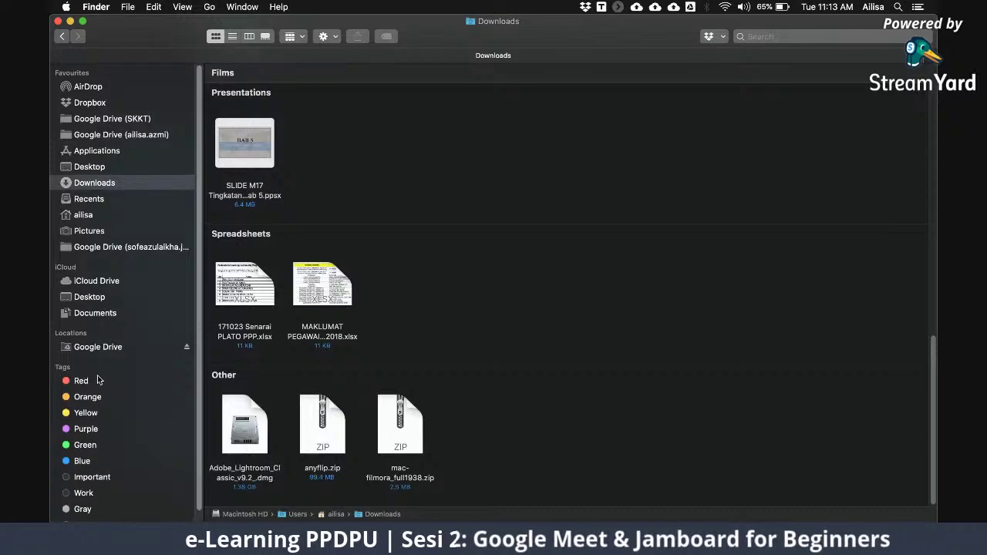
click(91, 297)
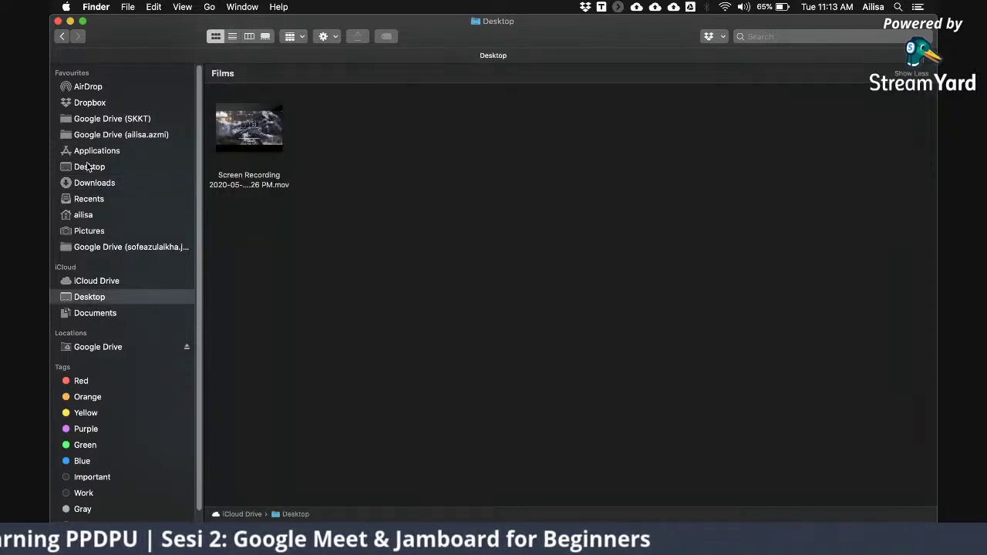
click(58, 22)
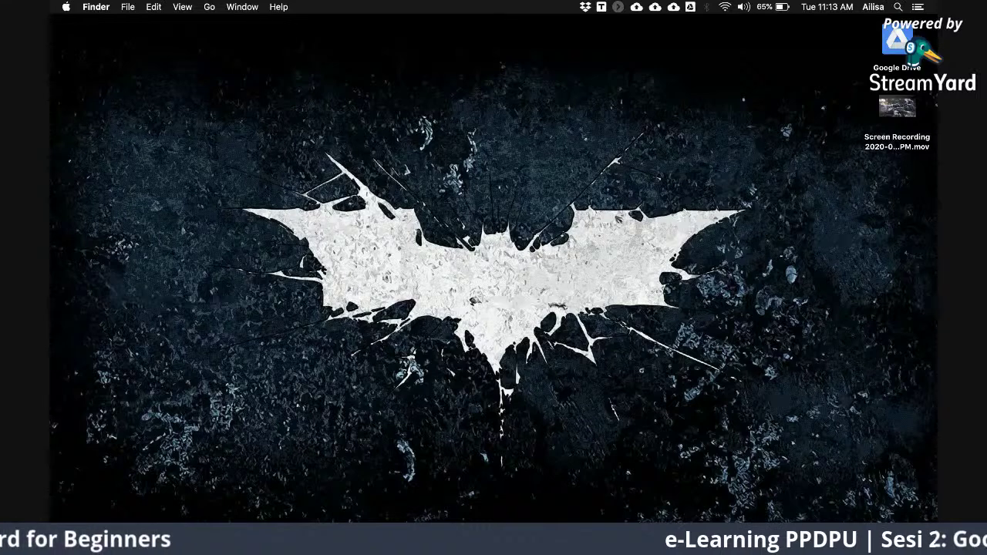
click(275, 519)
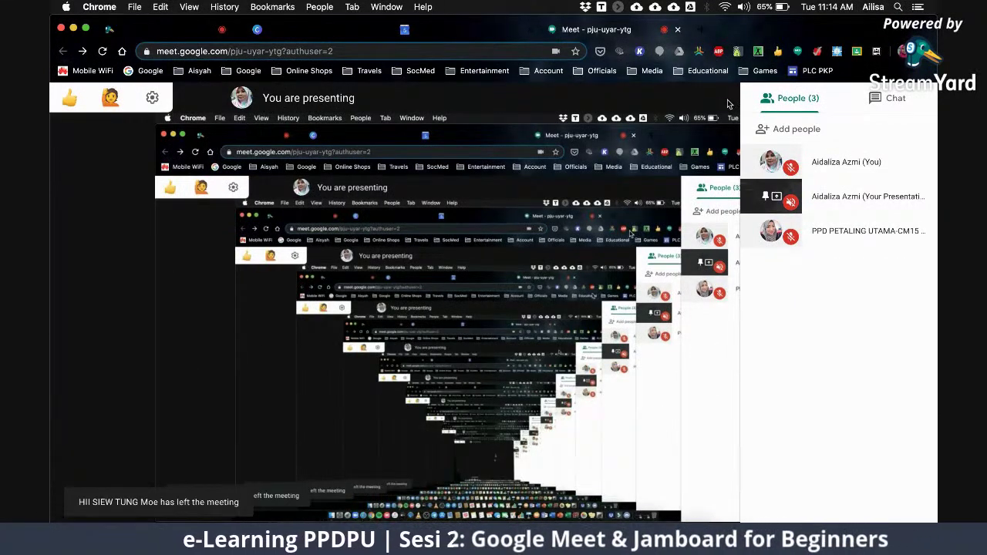
- Close the people list and stop presenting your screen to the meeting
click(716, 493)
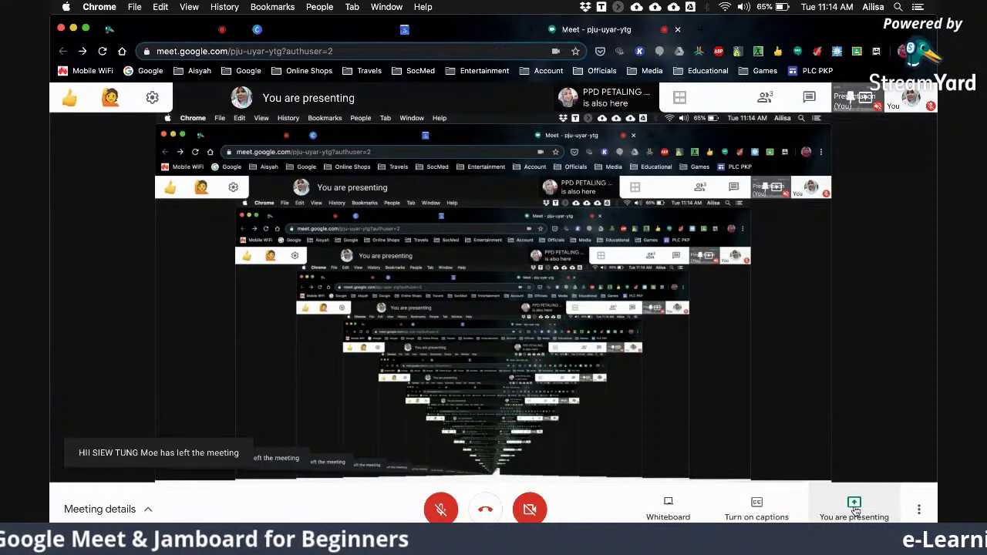
click(855, 510)
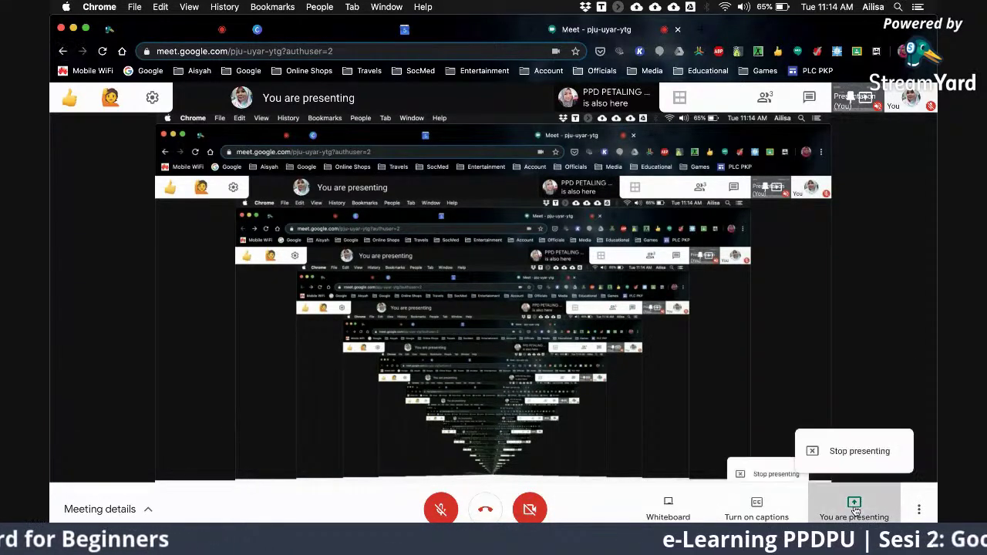
click(844, 459)
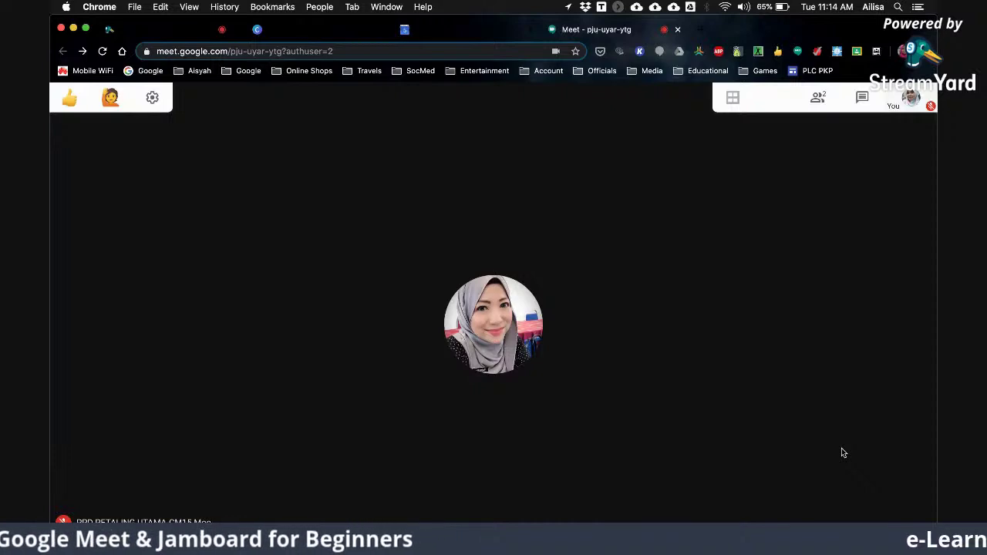
- Turn on your camera and pin your own video from the people list
mouse_move(672, 375)
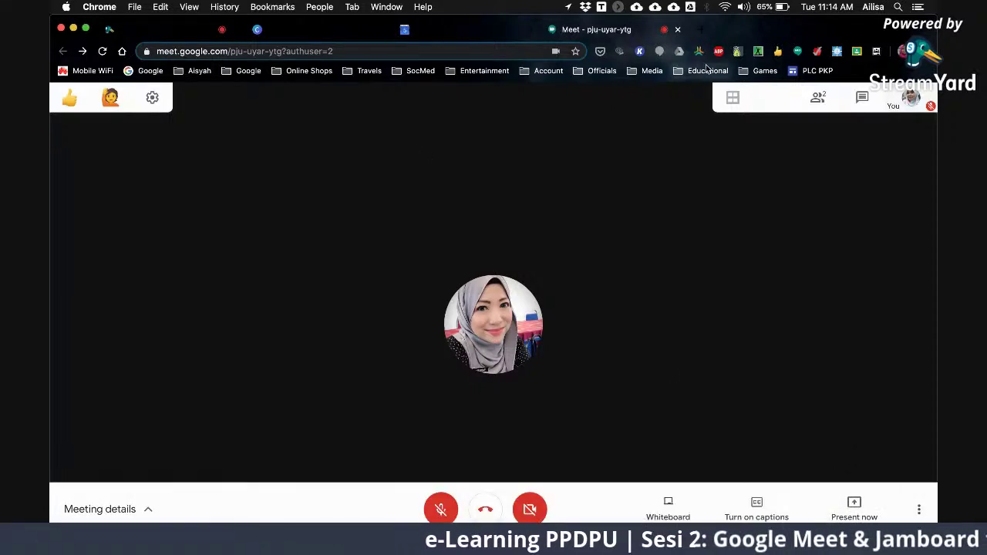
mouse_move(818, 101)
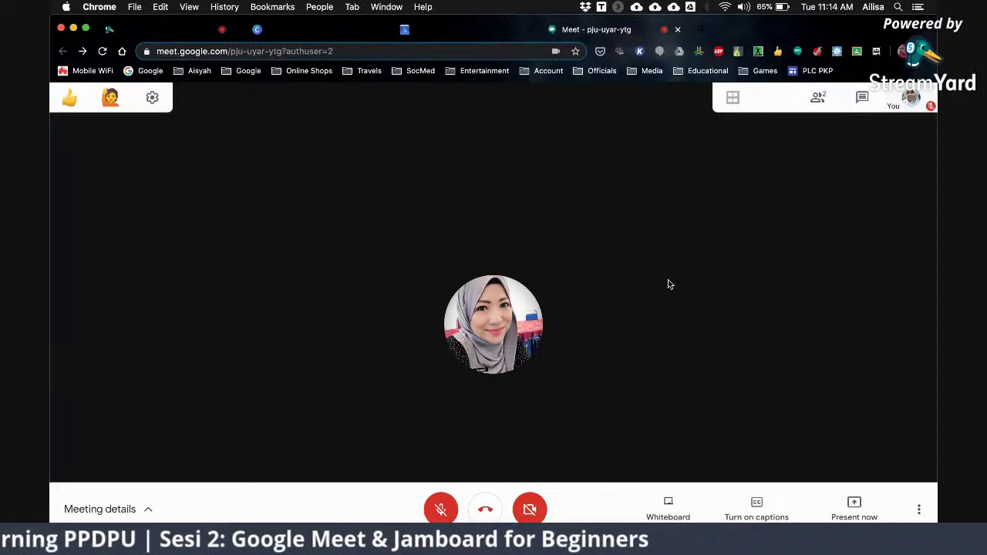
click(534, 510)
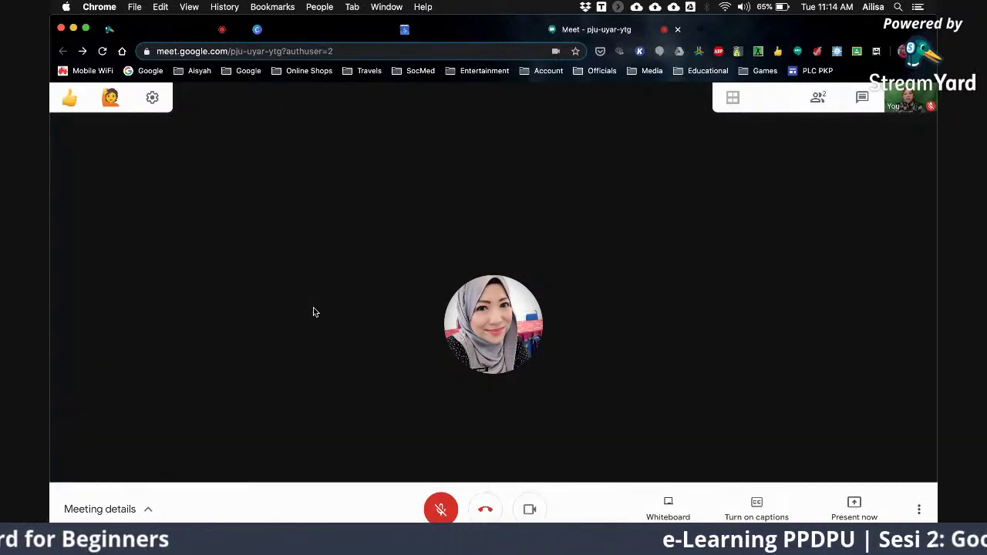
click(818, 98)
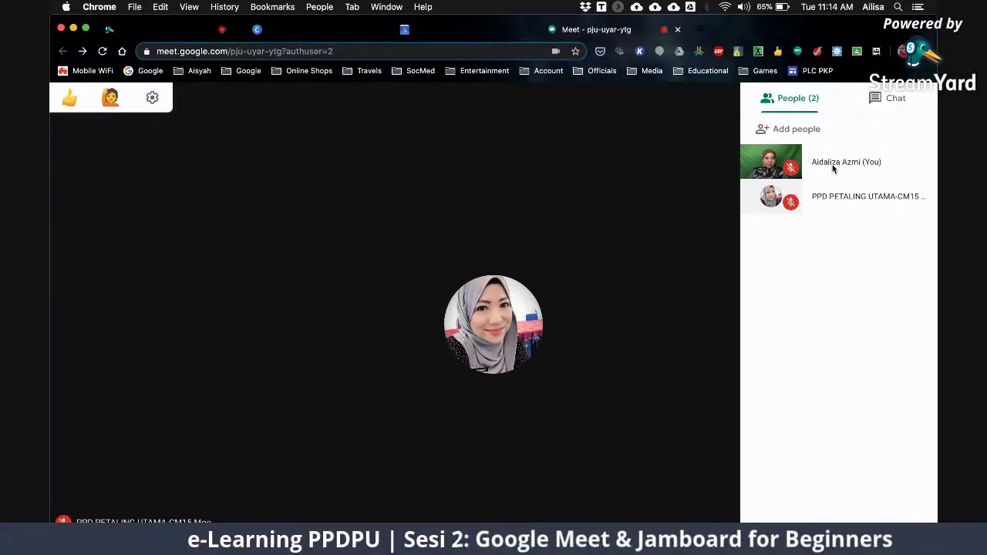
click(771, 167)
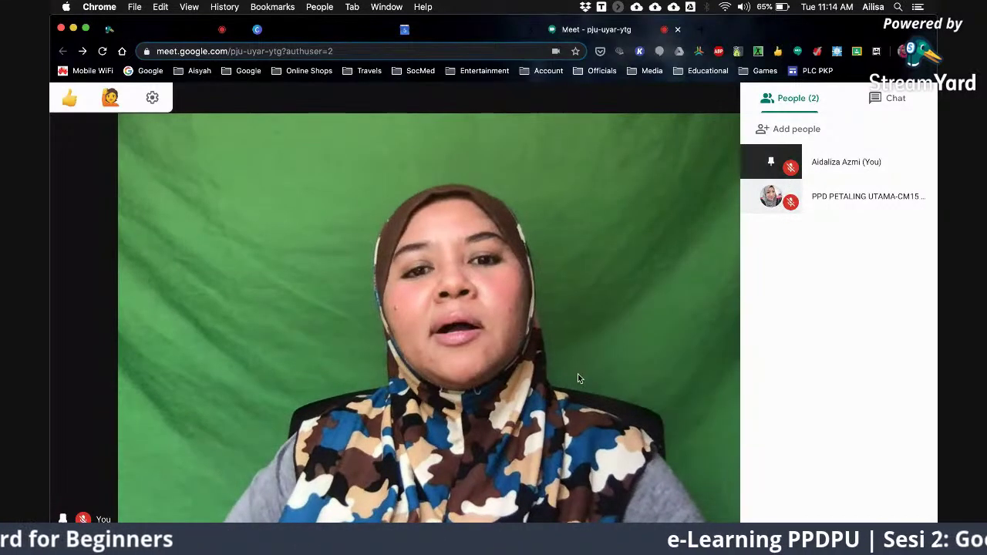
- Demonstrate turning your camera off, on and off again, and unmute your microphone
click(529, 509)
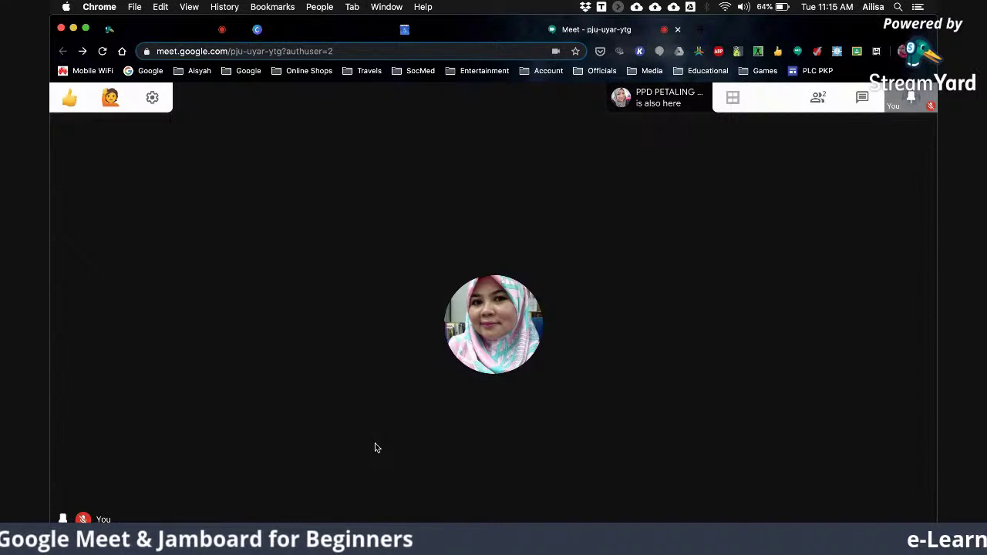
mouse_move(736, 297)
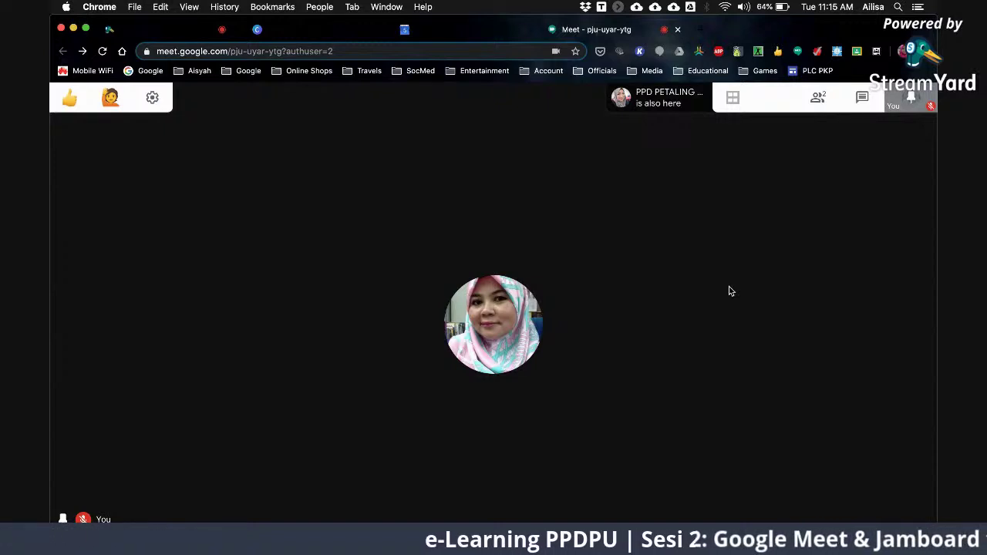
mouse_move(683, 328)
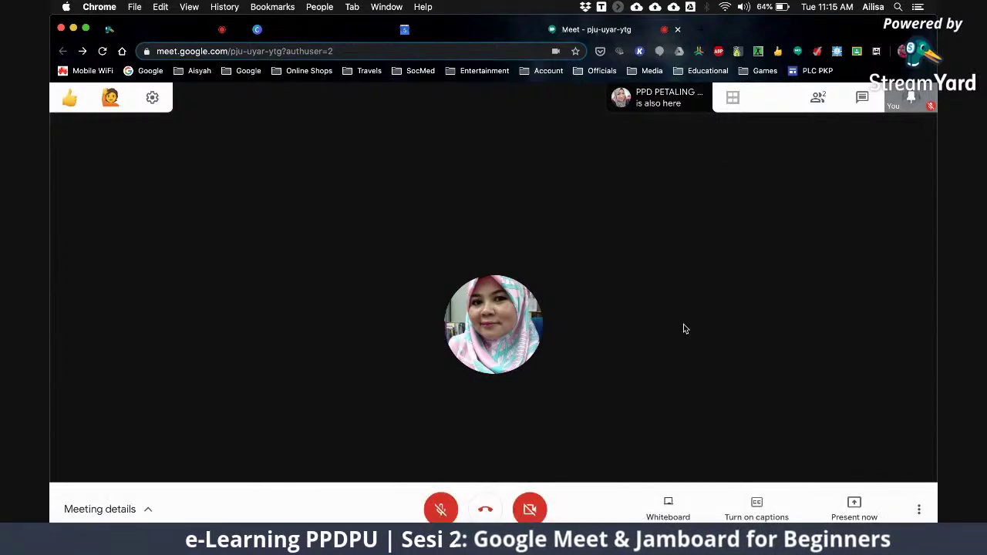
click(528, 517)
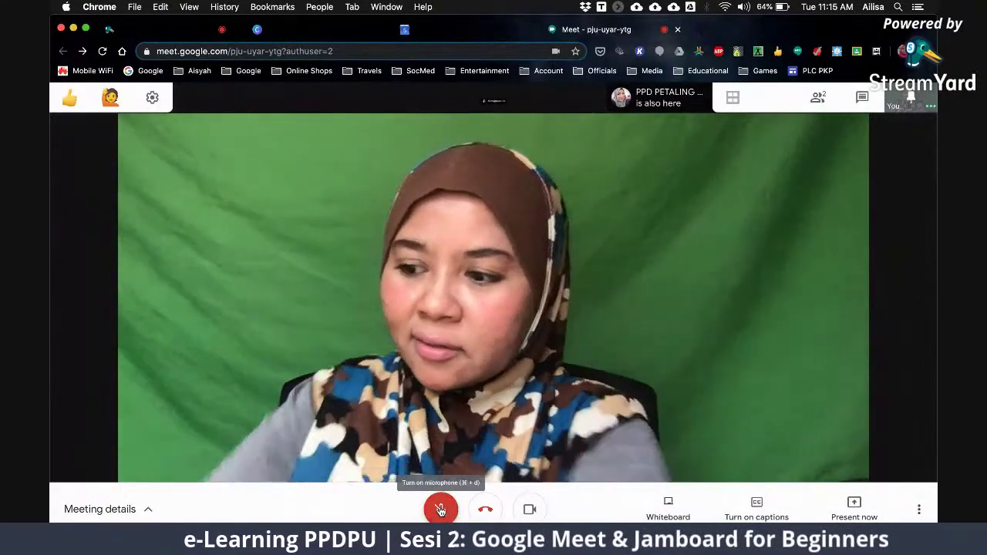
click(440, 508)
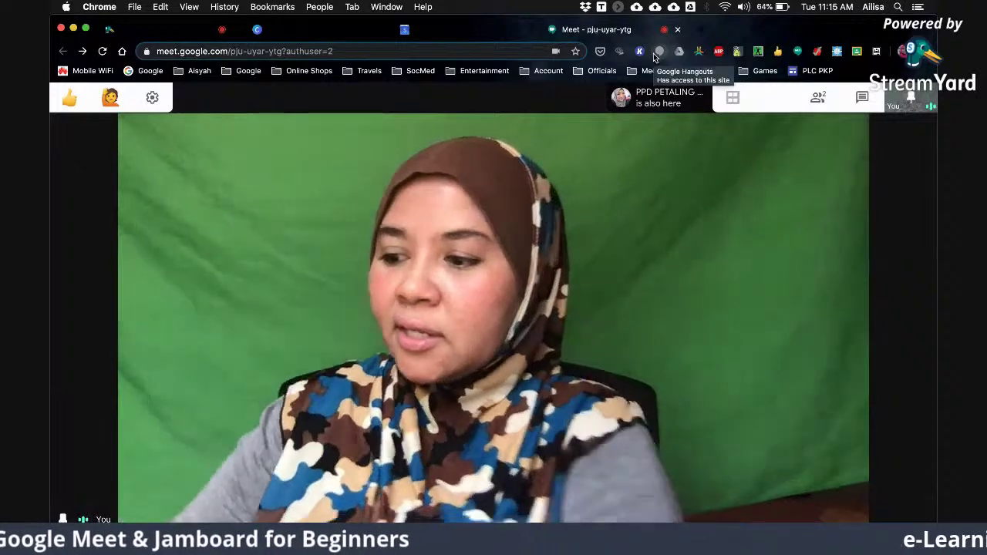
click(529, 510)
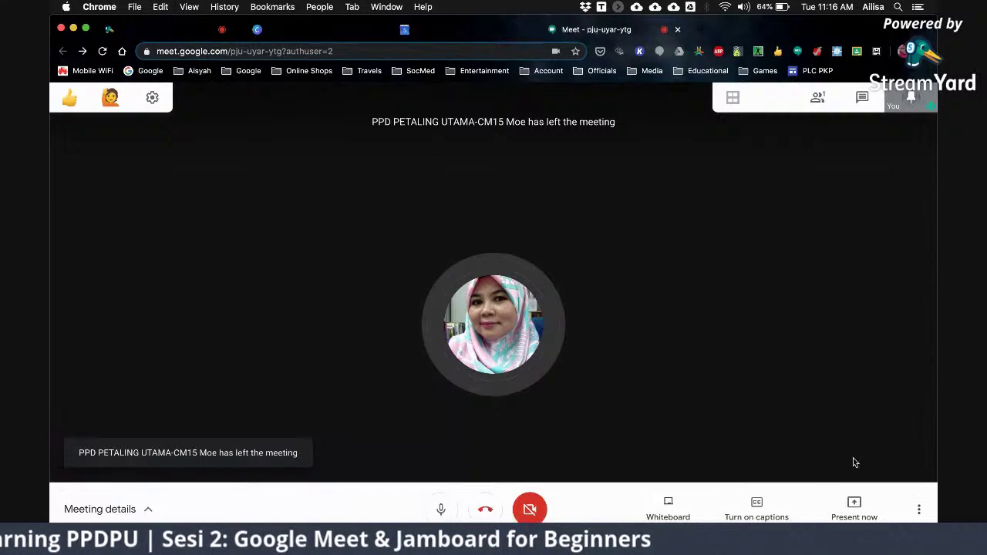
- Present your entire screen to the meeting again and hide the screen-sharing bar
click(853, 508)
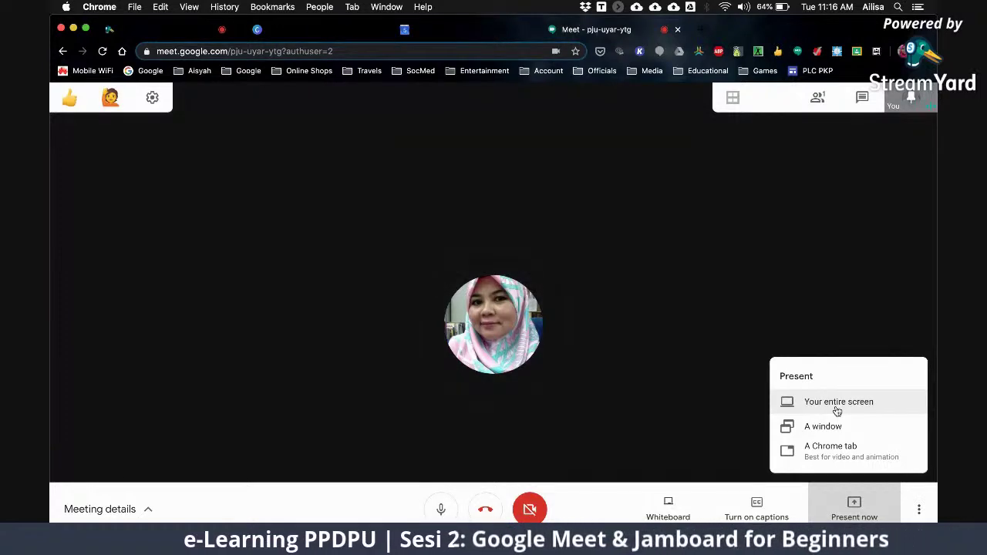
click(837, 411)
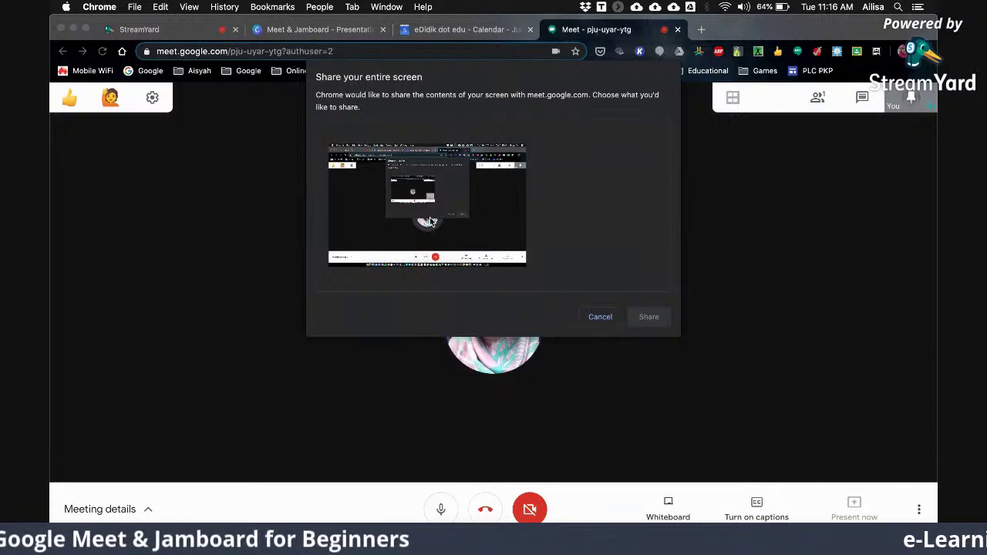
click(648, 317)
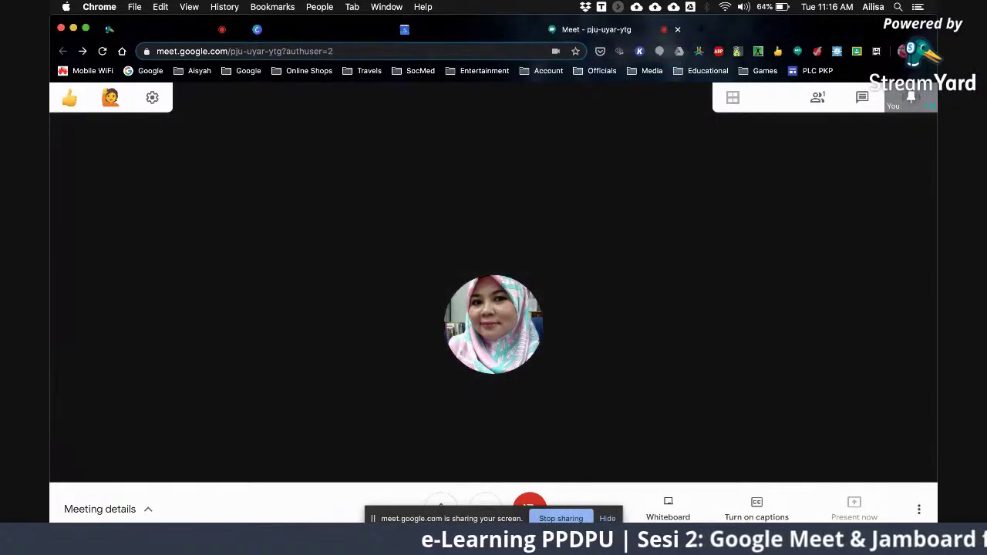
click(607, 518)
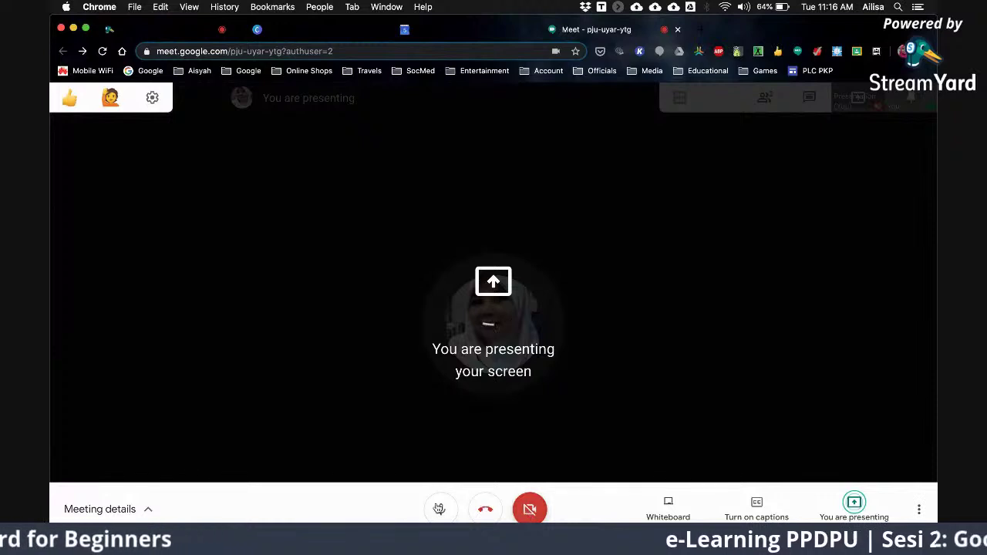
- Turn your camera on and off again while presenting, and send a thumbs-up reaction
key(super+e)
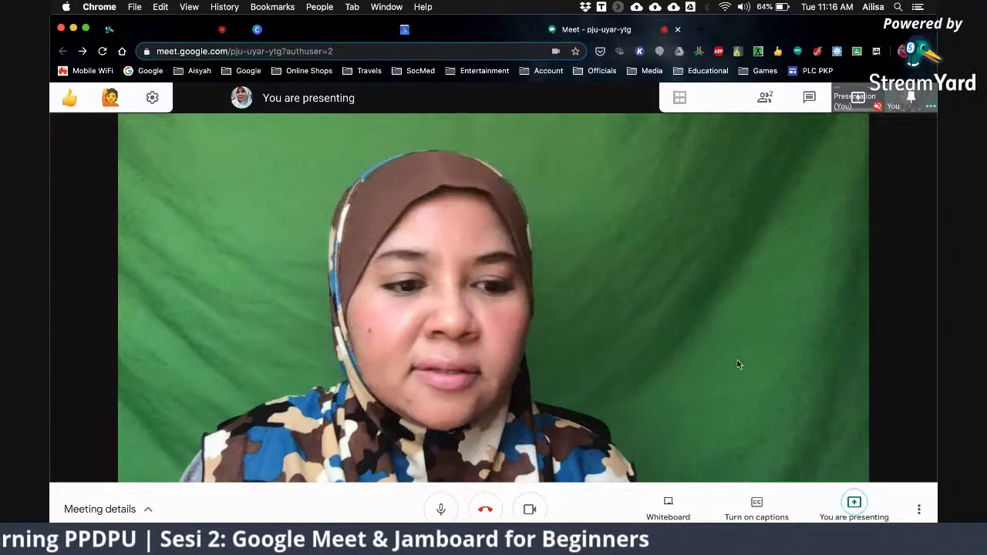
click(529, 509)
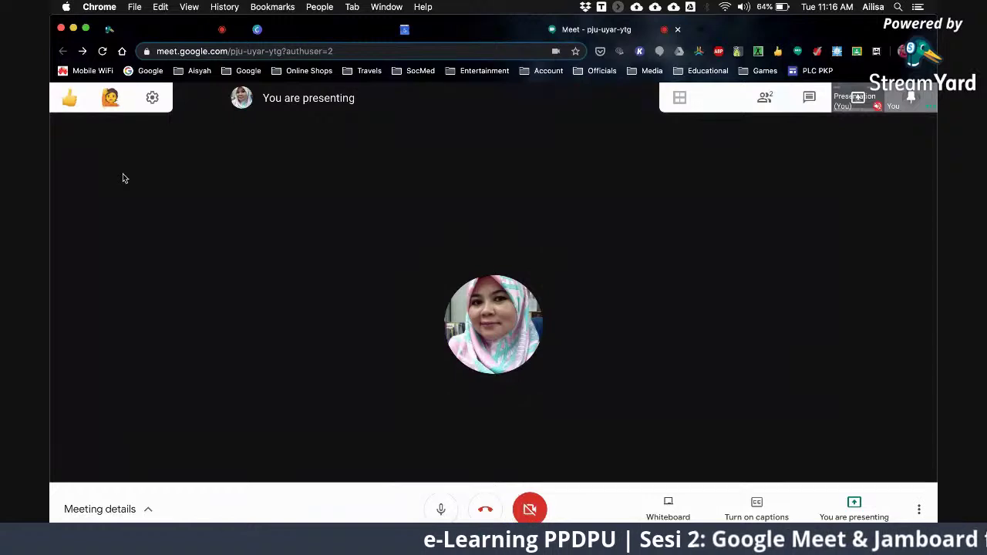
click(68, 98)
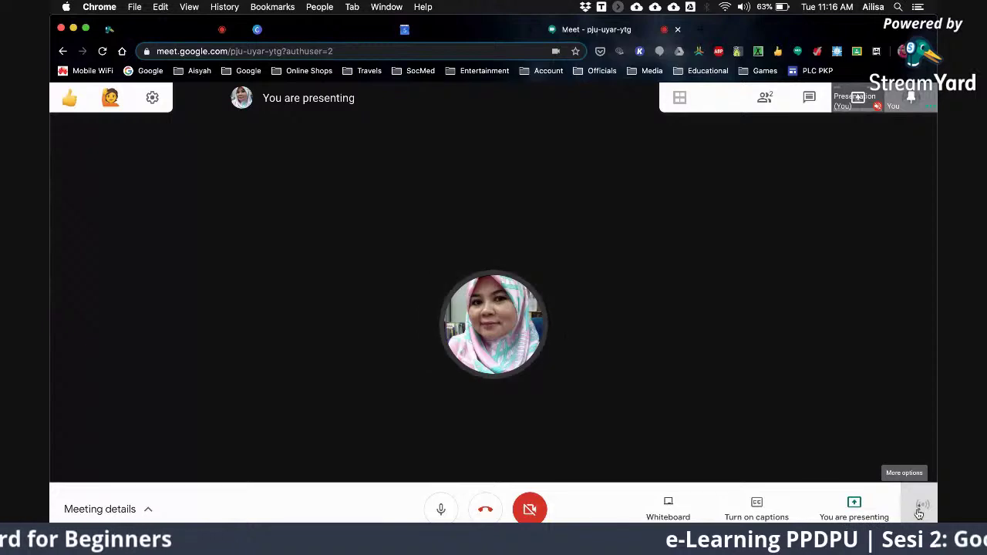
- Examine the additional meeting options, including streaming, recording, layout, captions and settings, enlarging them for the audience
click(919, 512)
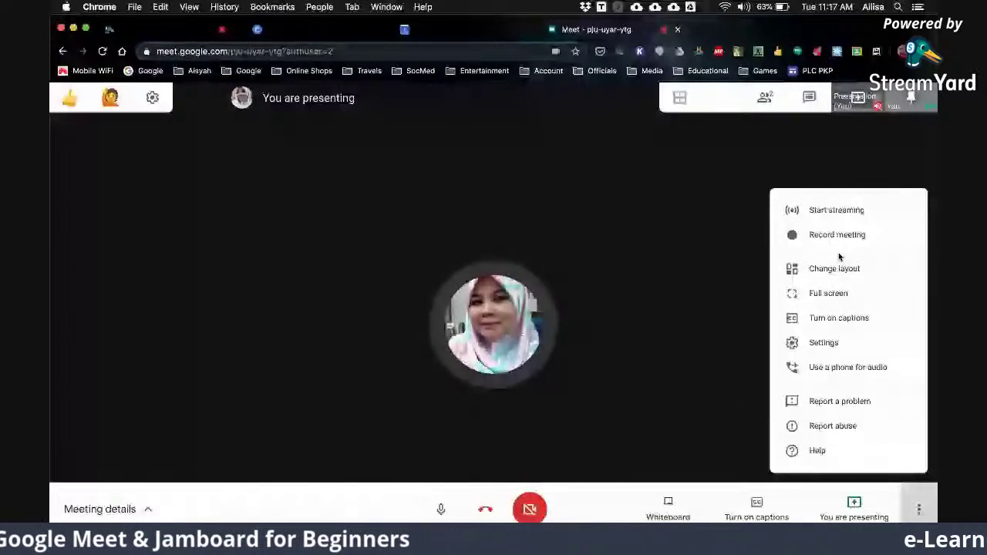
scroll(839, 257, up, 5)
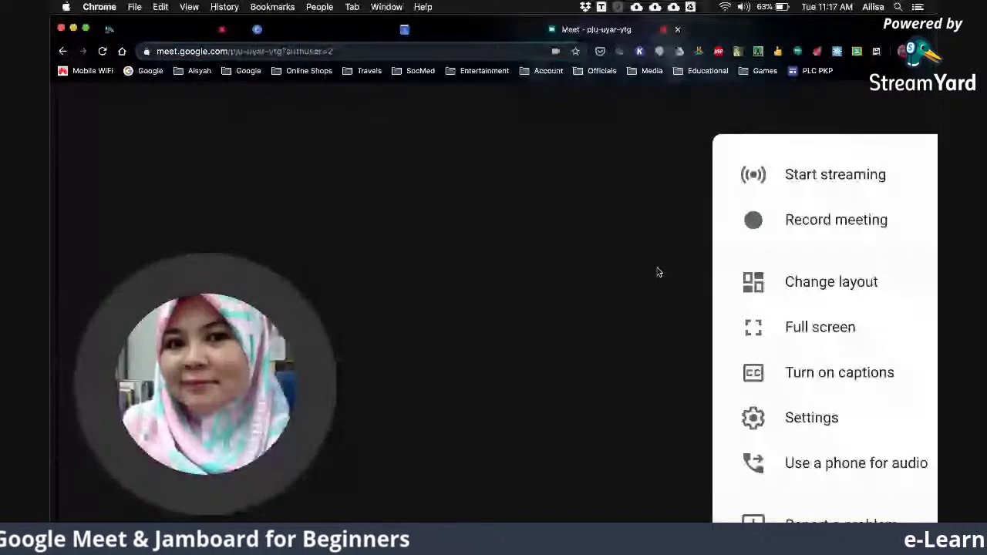
key(super+minus)
key(super+minus)
key(super+minus)
key(super+minus)
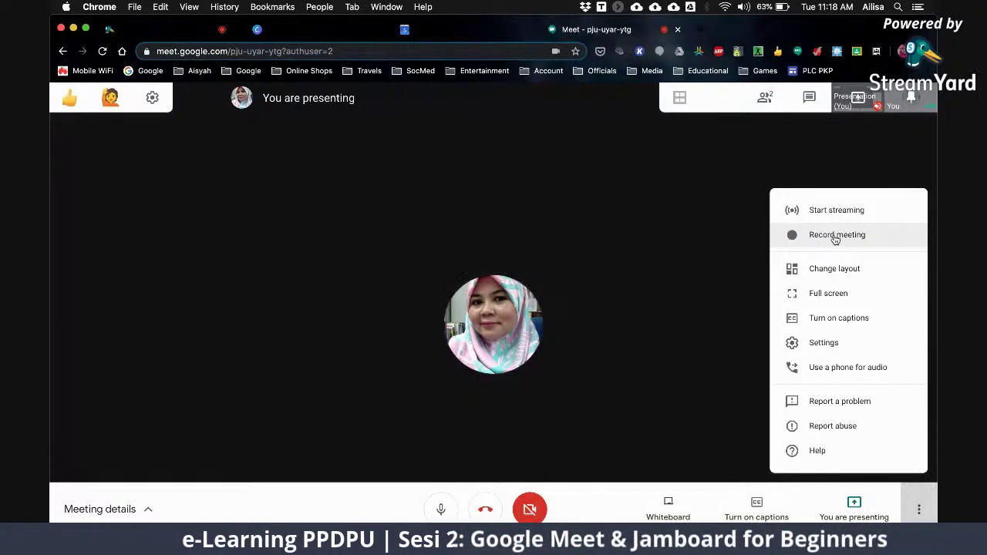
- Dismiss the additional meeting options and stop presenting your entire screen
click(441, 513)
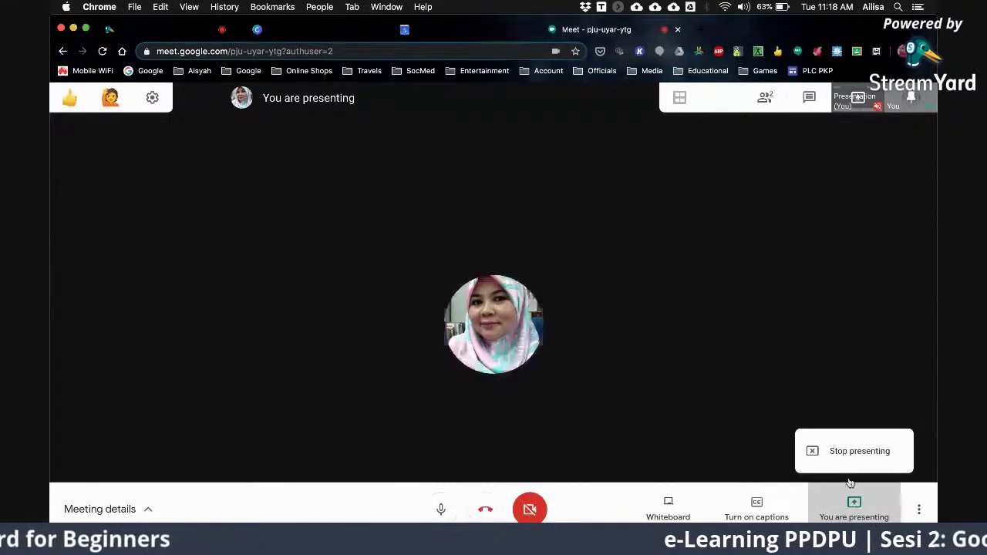
click(842, 456)
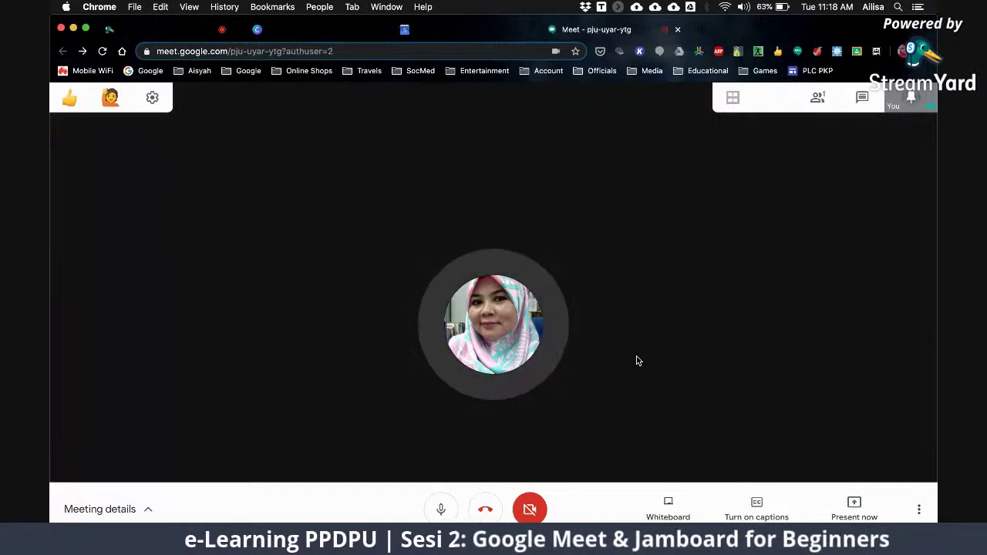
- Start recording the meeting with the participant consent notice accepted, and mute the microphone
click(920, 509)
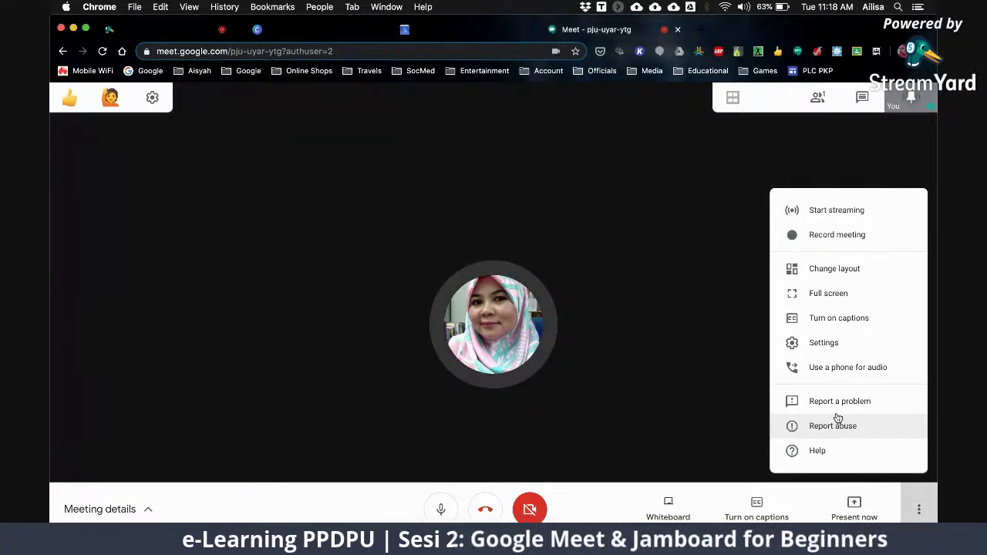
click(830, 235)
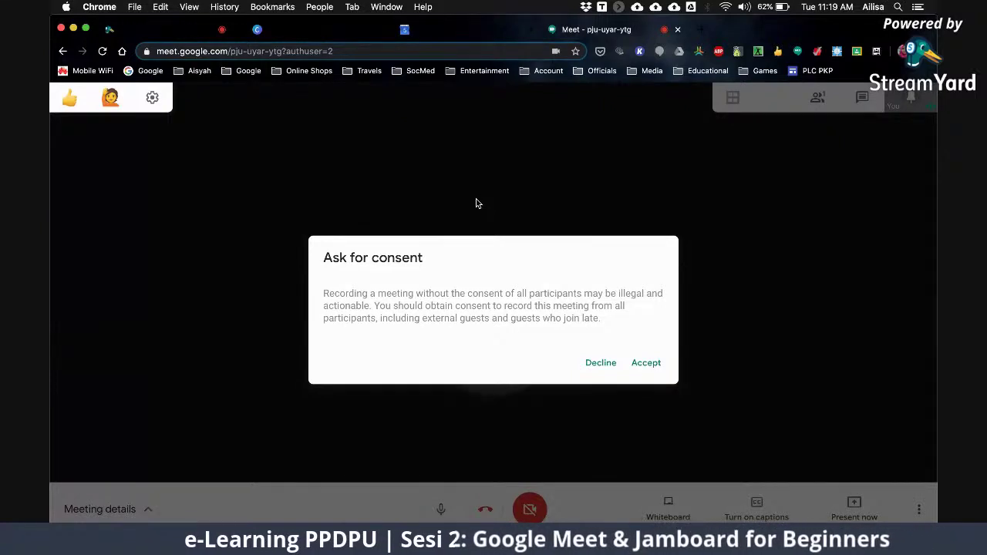
click(647, 363)
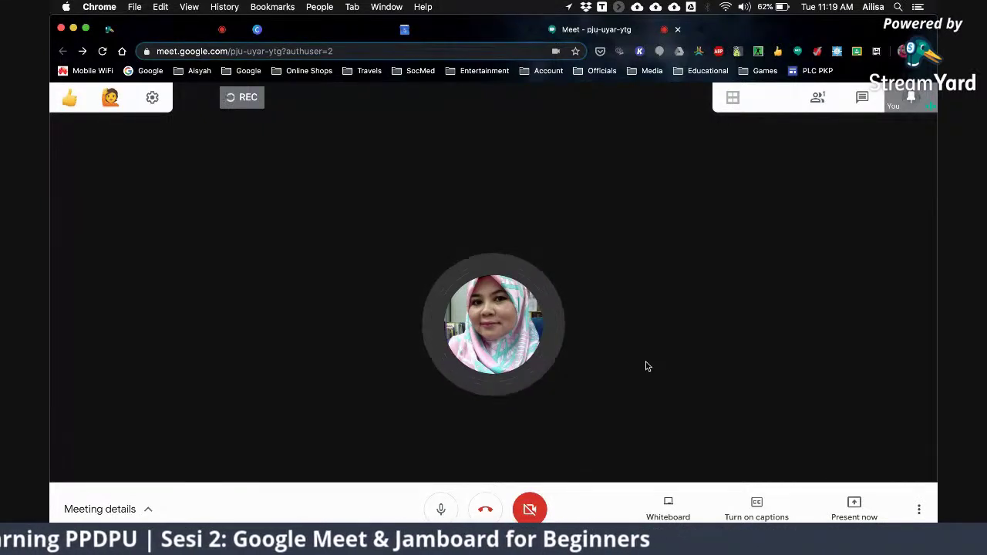
click(441, 509)
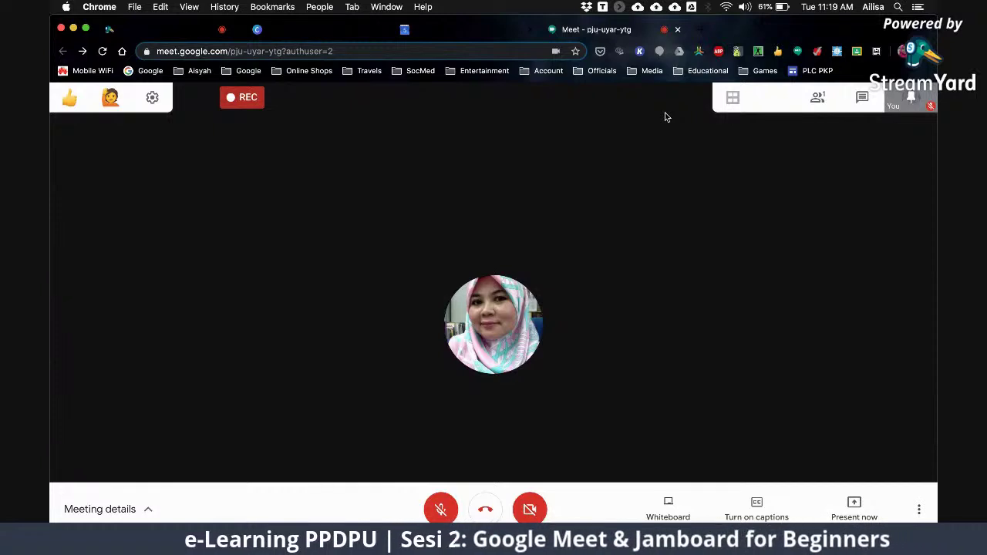
- Close the meeting and the calendar, discarding the unsaved event, and return to the StreamYard studio
click(679, 31)
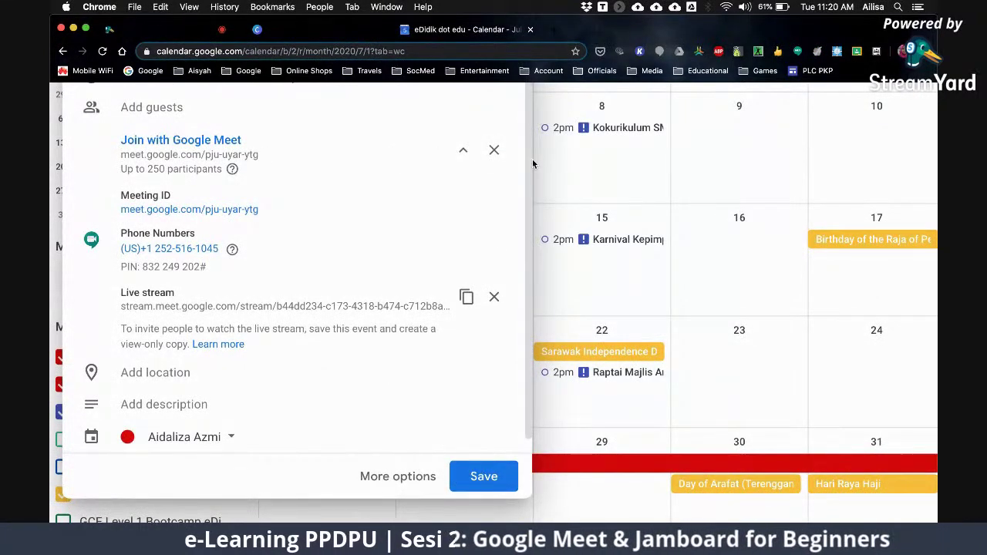
click(531, 30)
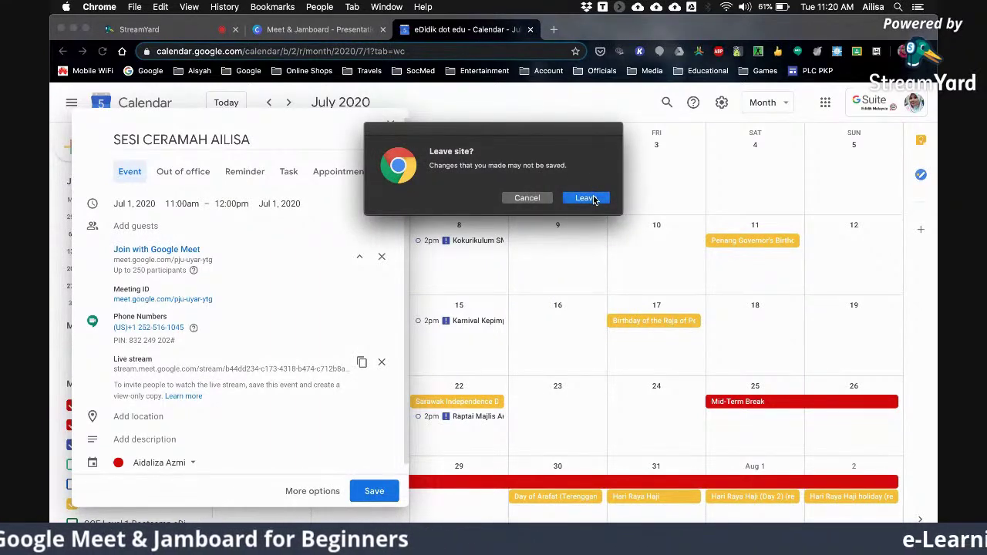
click(593, 199)
click(147, 29)
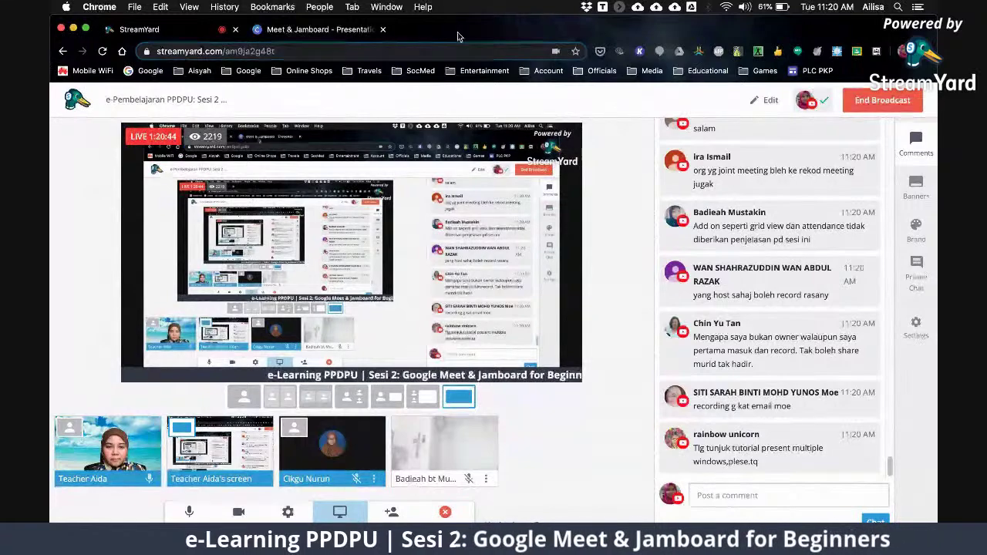
- Open the Google home page in a new tab and switch to the G Suite account used for the meeting
key(super+t)
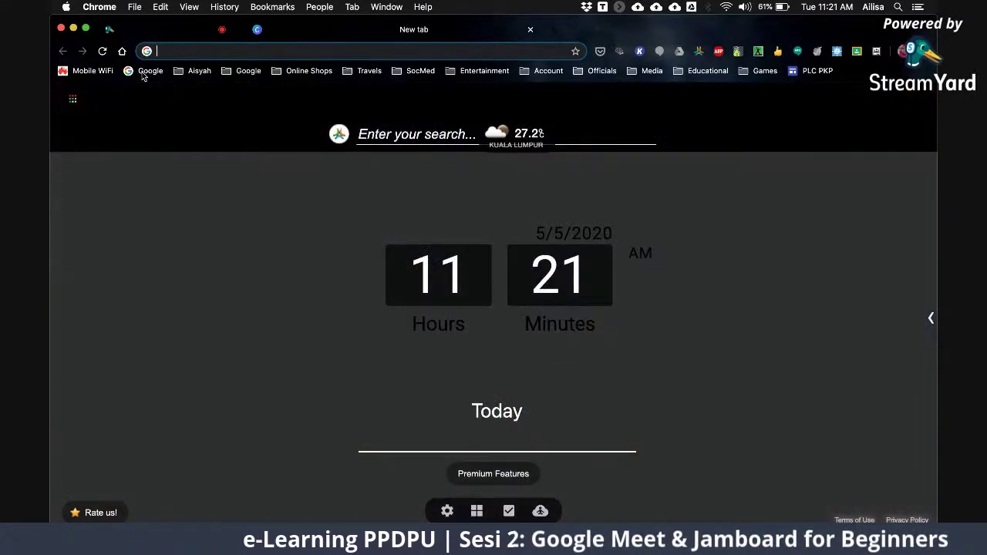
click(147, 72)
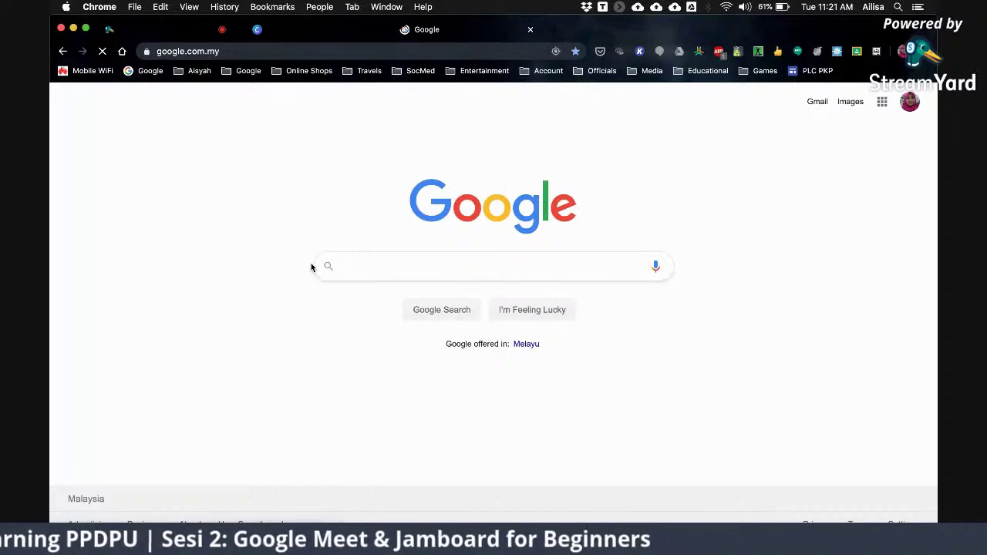
click(911, 103)
click(762, 326)
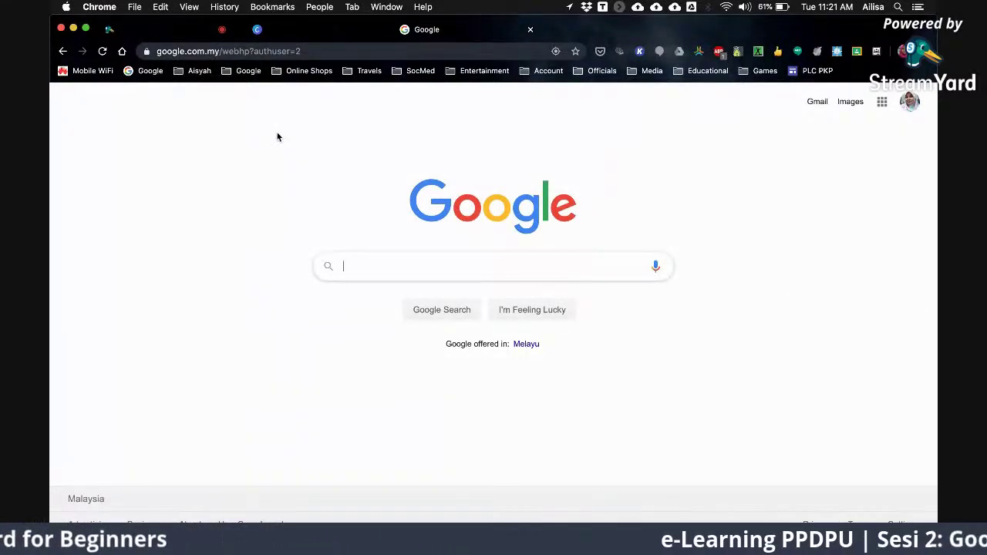
- Open Google Drive from the Google apps and show the contents of My Drive
click(883, 102)
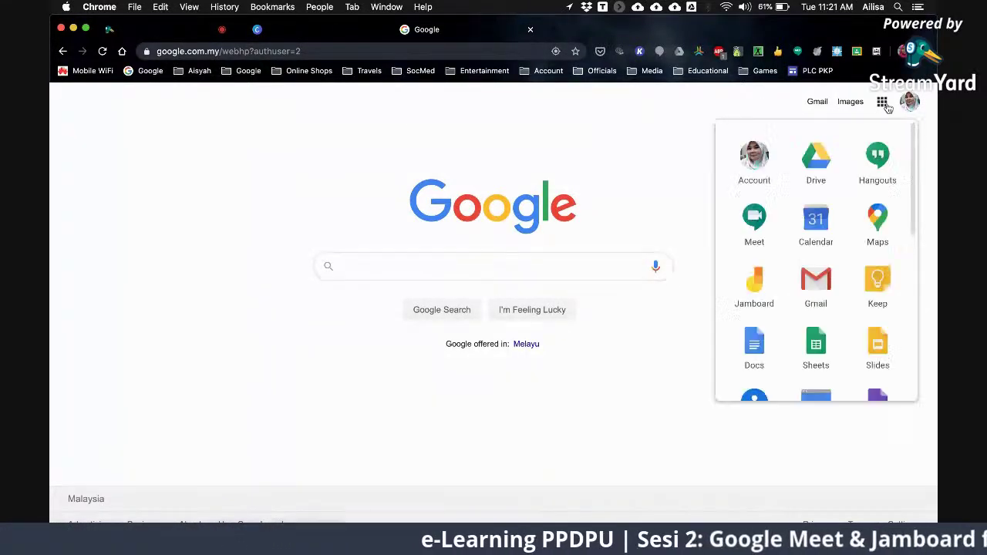
click(807, 169)
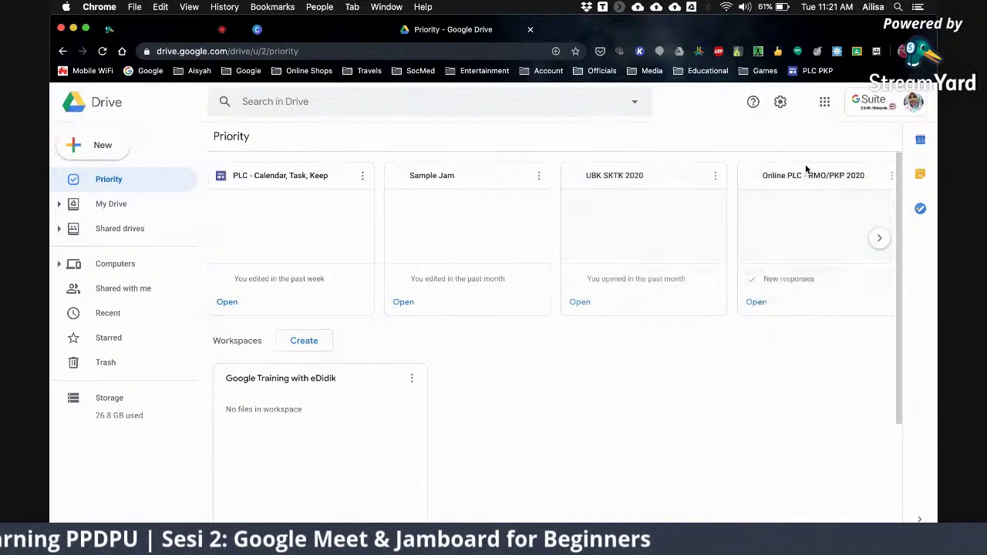
click(99, 205)
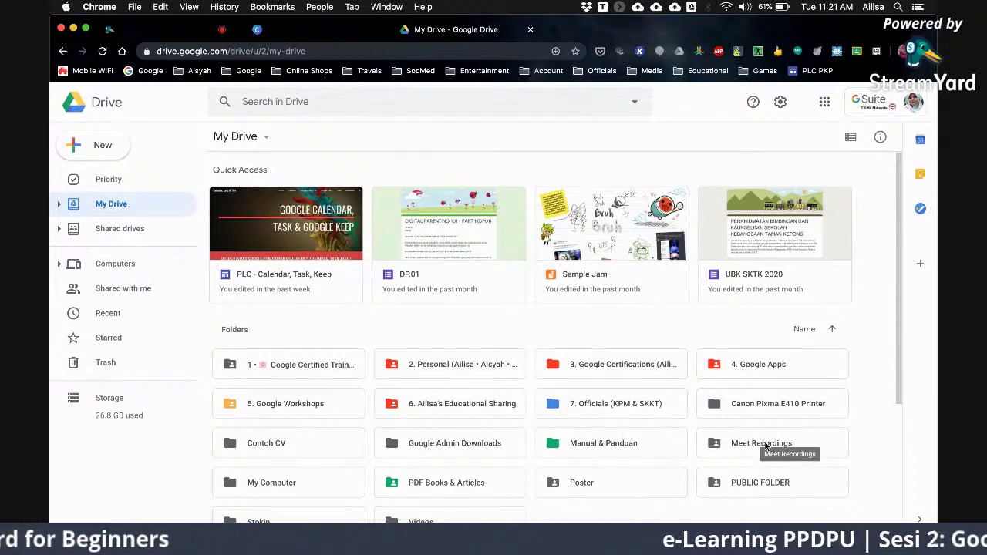
- Point out the Meet Recordings folder in My Drive for the audience and open it
scroll(766, 446, up, 5)
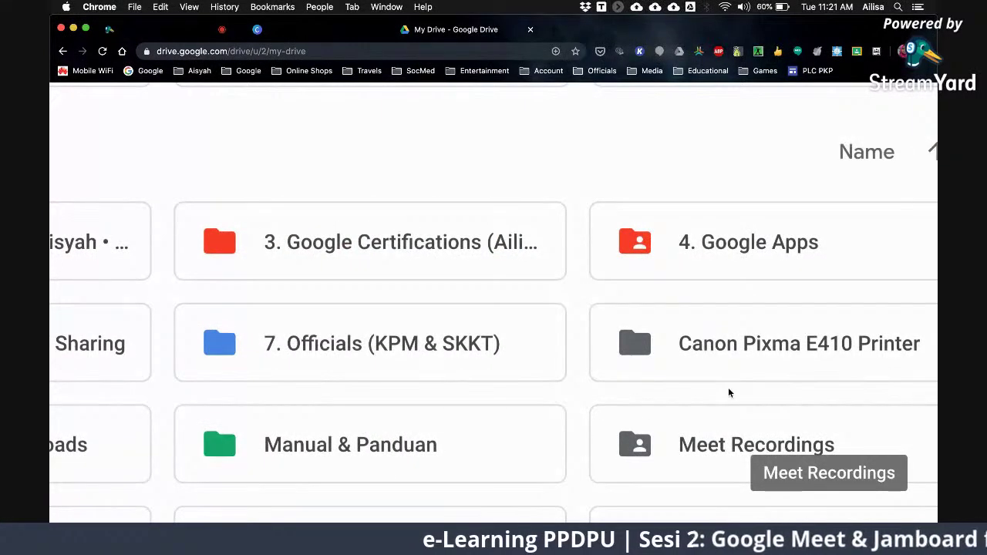
scroll(728, 389, down, 4)
scroll(728, 390, up, 1)
scroll(728, 390, right, 3)
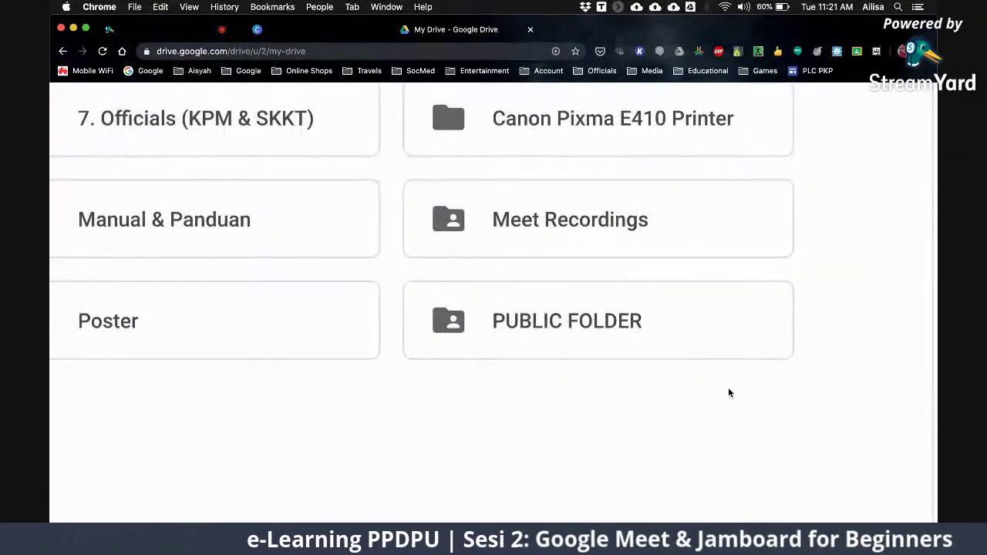
click(567, 228)
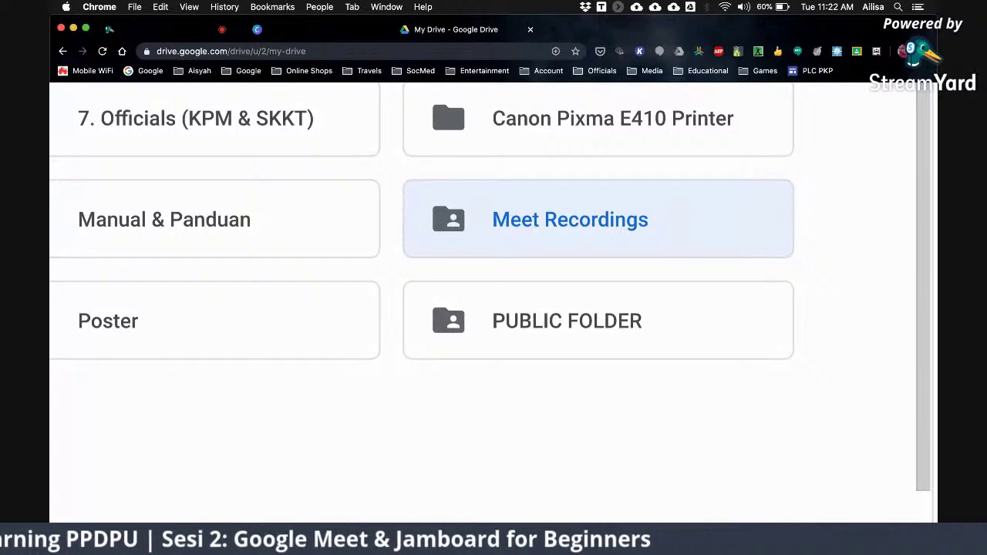
click(606, 518)
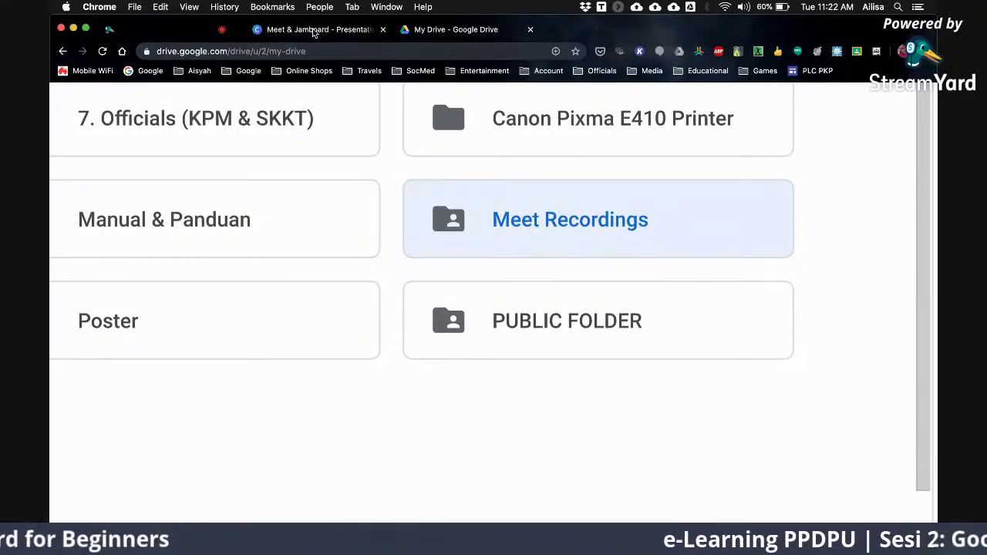
double_click(555, 235)
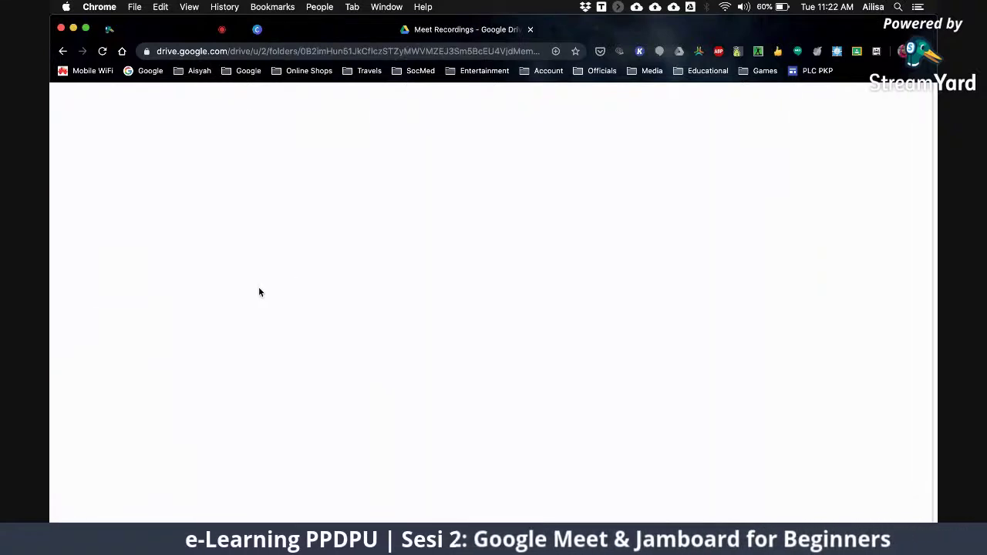
- Examine the saved videos and chat documents in the Meet Recordings folder, and return to the StreamYard studio
scroll(259, 291, up, 4)
scroll(259, 292, left, 4)
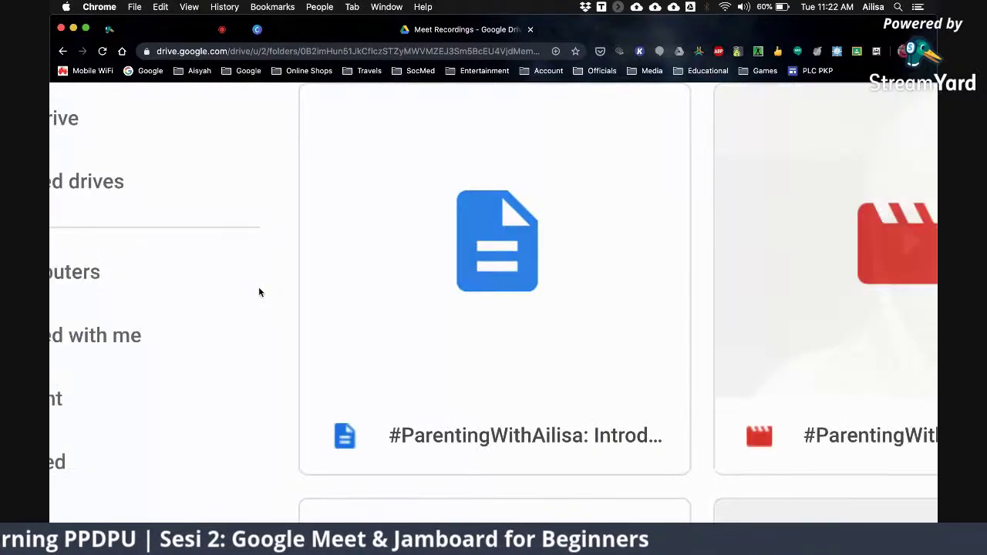
scroll(540, 311, down, 5)
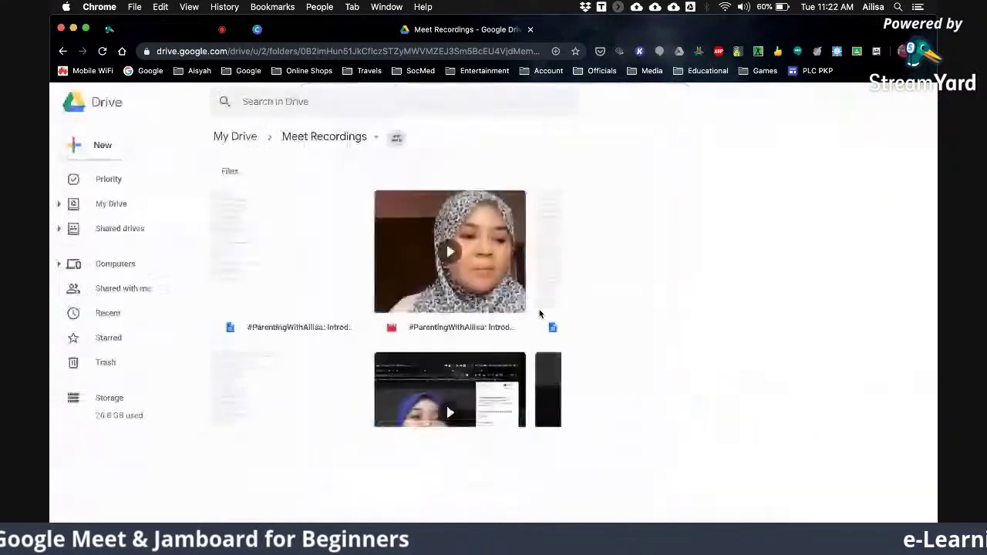
scroll(370, 307, down, 4)
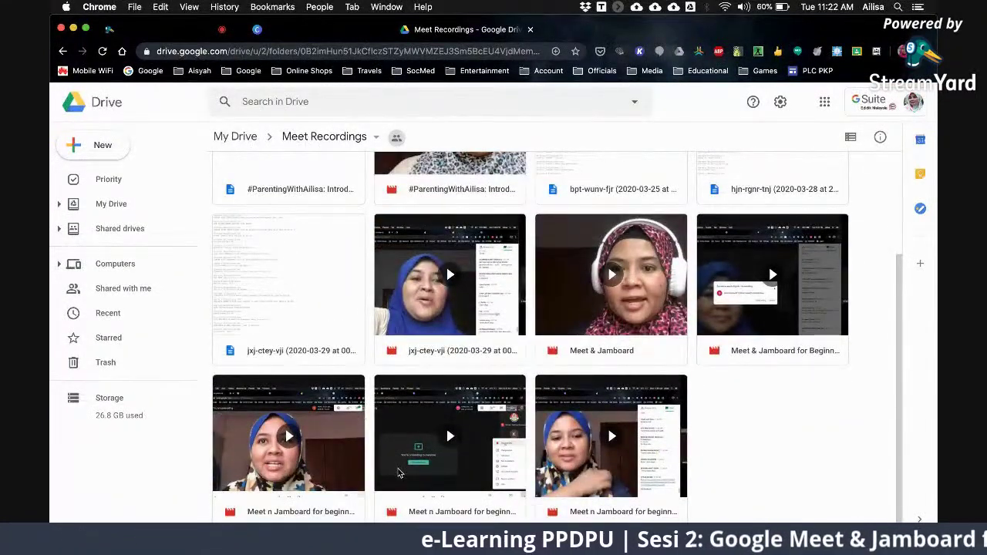
scroll(384, 302, up, 4)
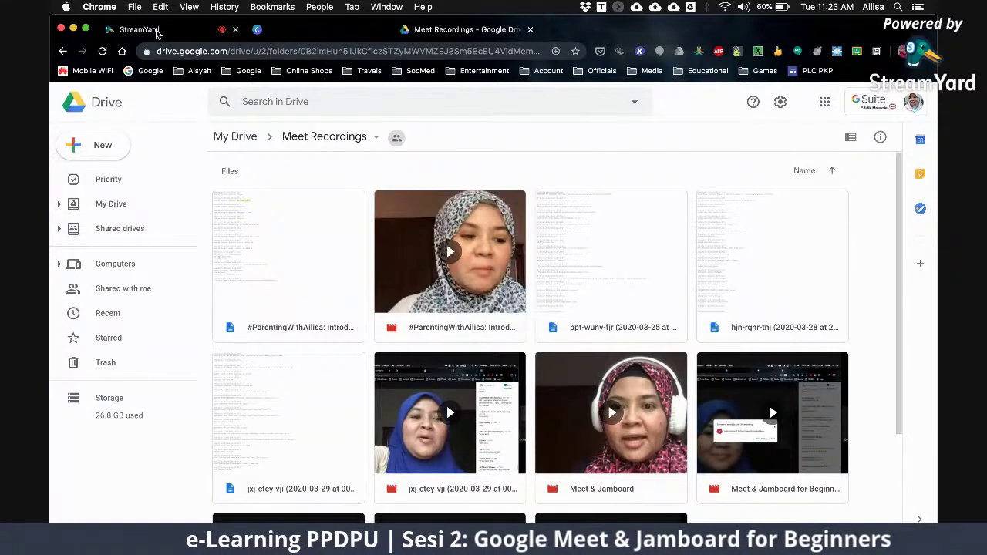
click(154, 30)
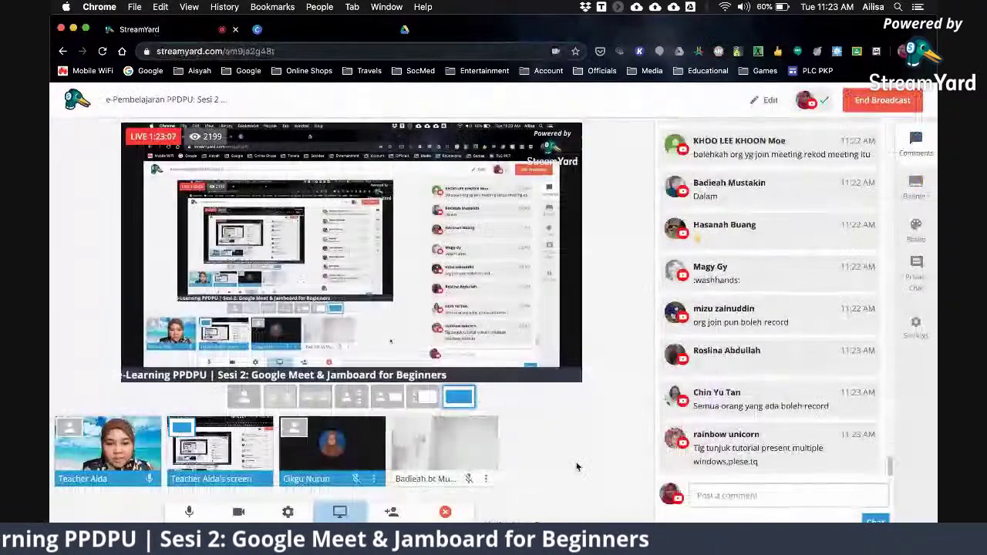
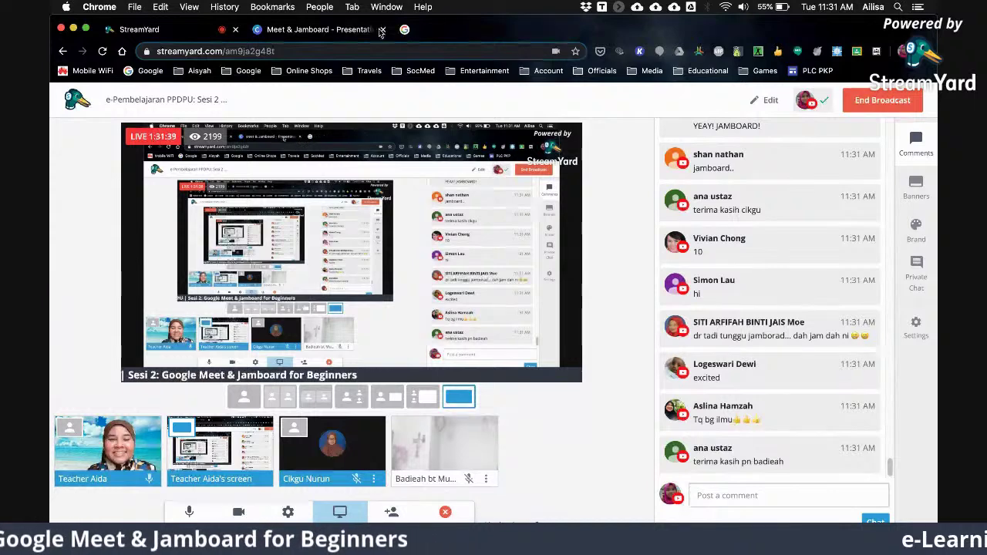
- Go to the Google home page and switch it to the teacher's other school-domain account
click(424, 29)
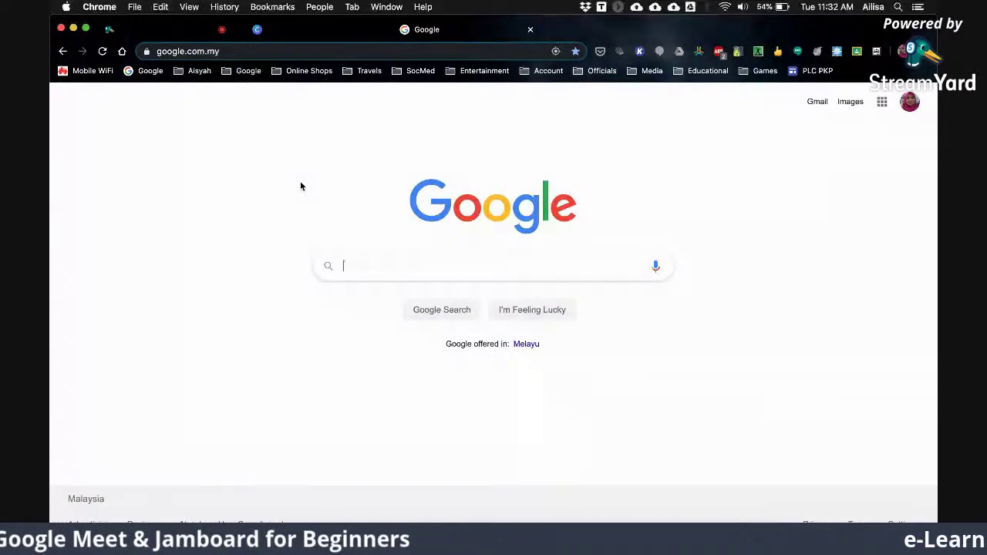
click(909, 103)
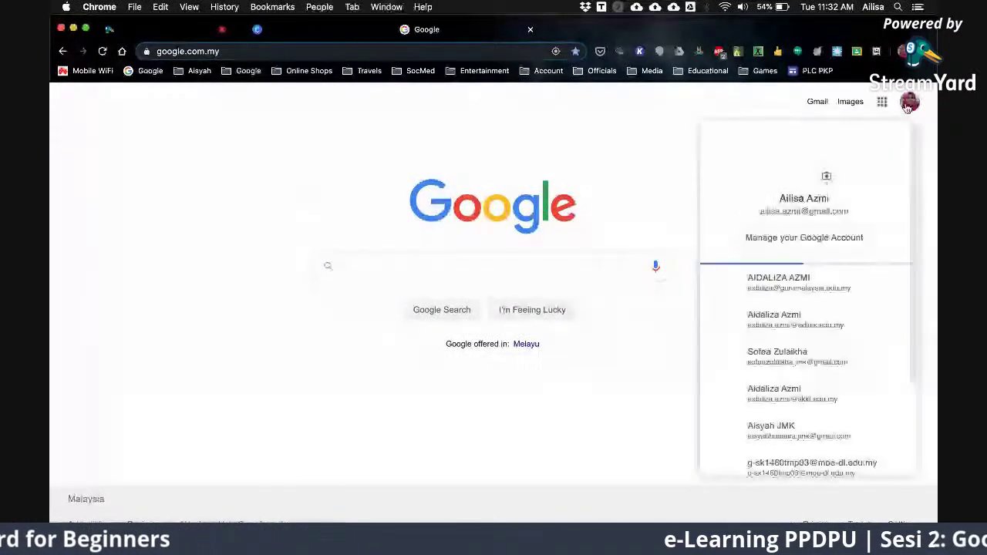
click(769, 393)
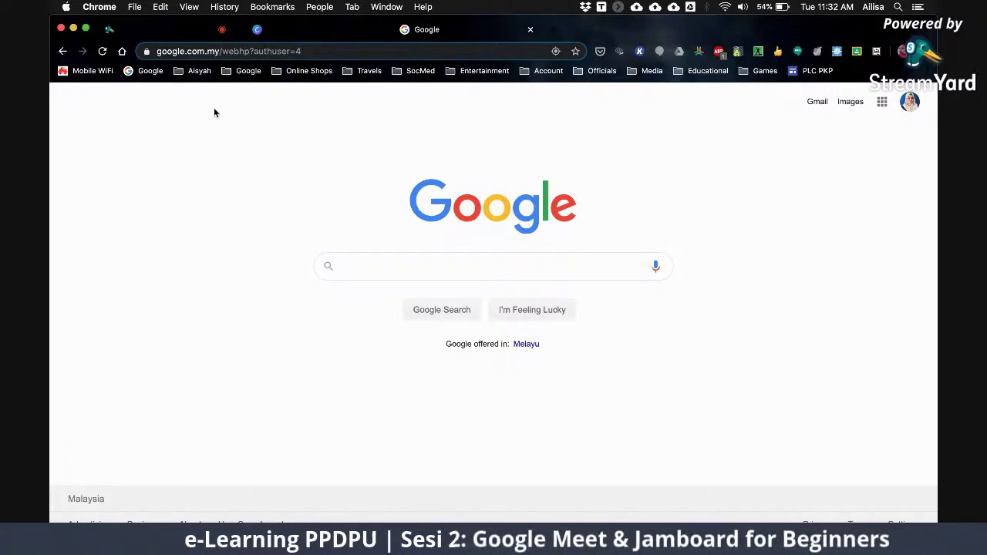
- Return to StreamYard and set the broadcast layout to show only the shared screen
click(154, 31)
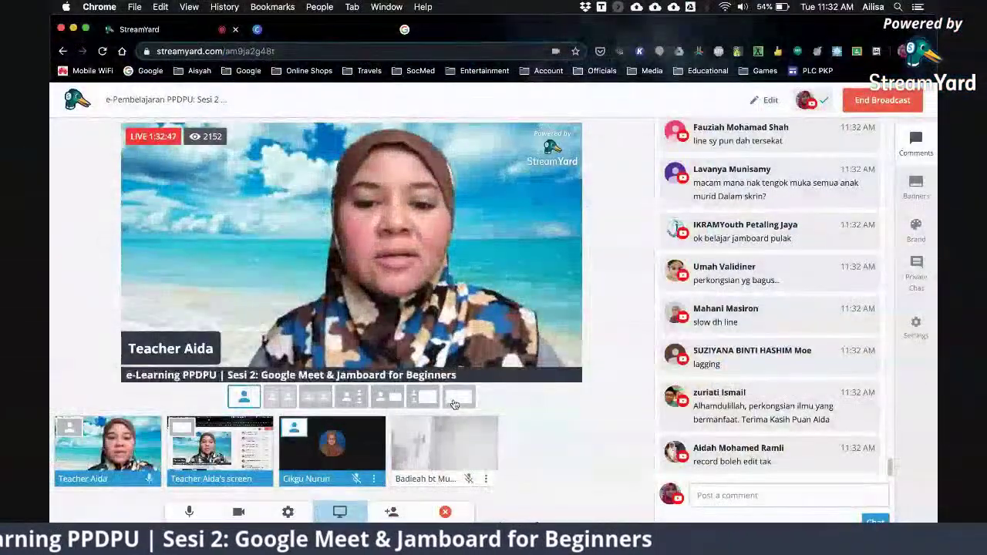
click(460, 396)
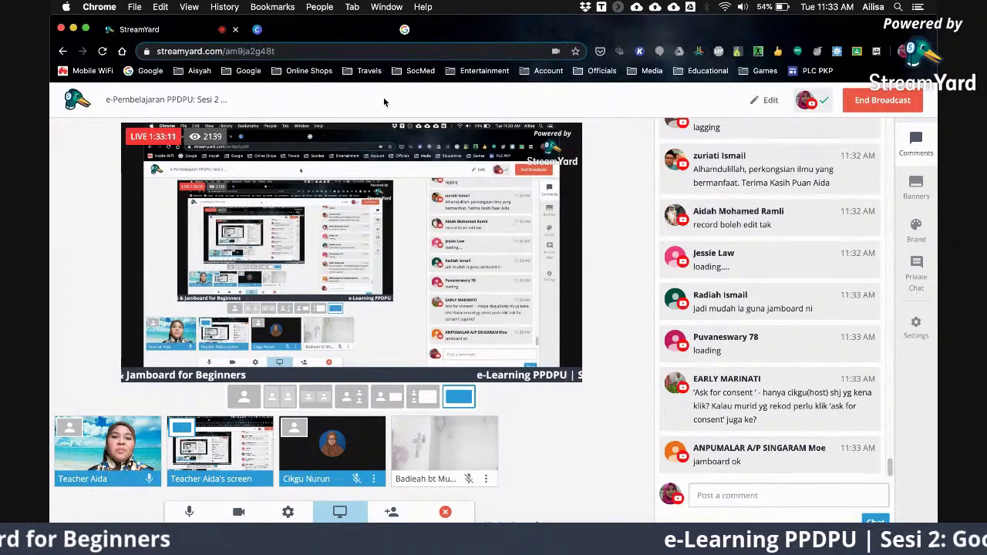
- Go back to the Google home page and check the account's apps list for Jamboard
click(436, 31)
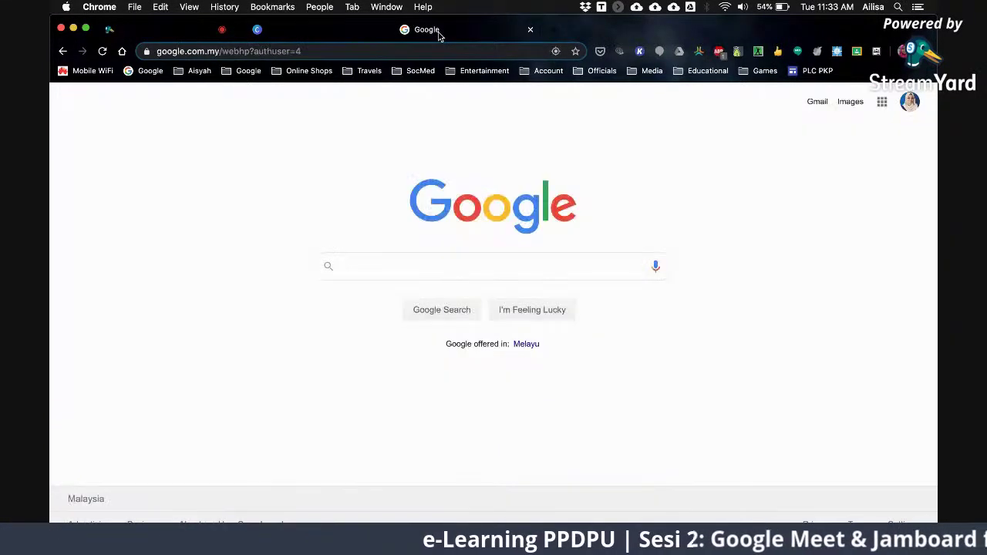
click(881, 101)
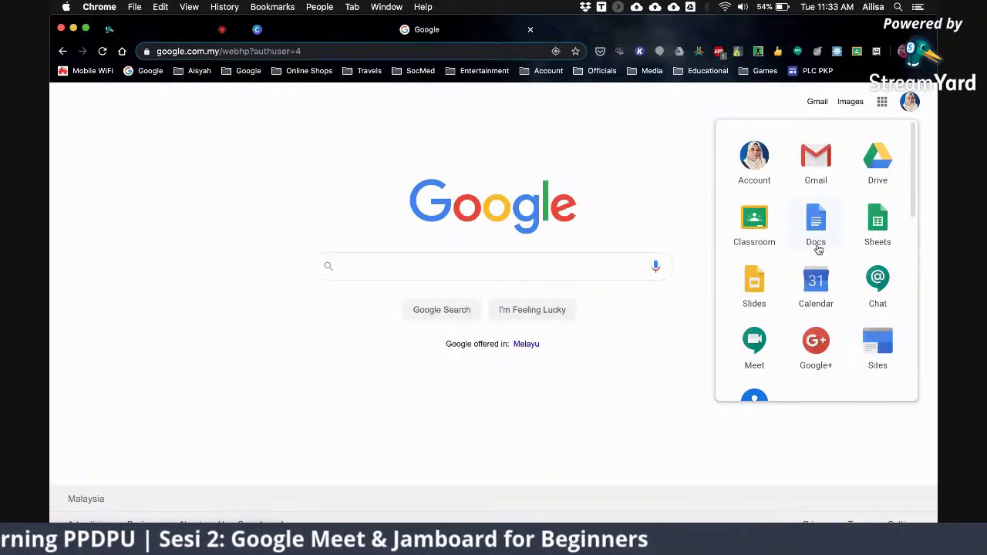
click(678, 203)
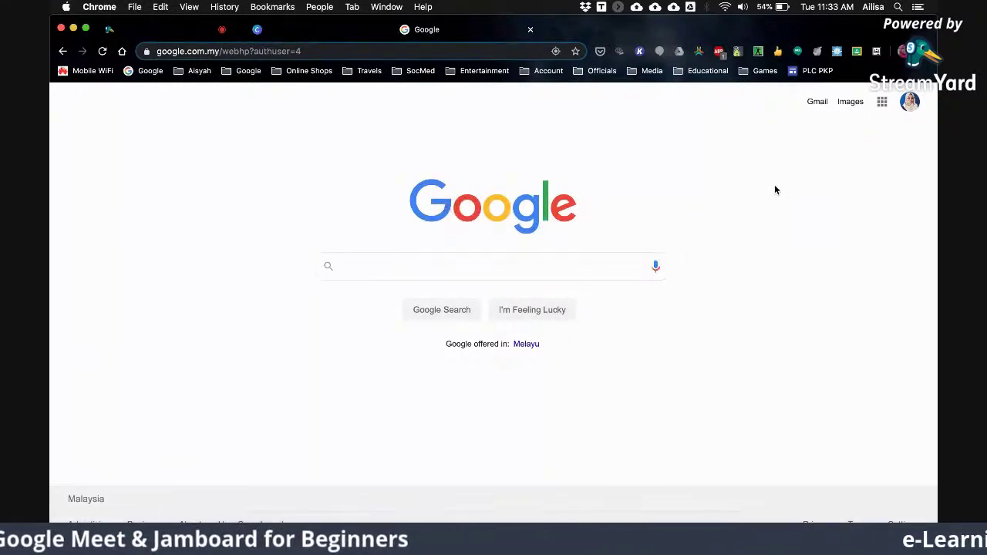
- Search Google for JAMBOARD
click(575, 261)
text(J)
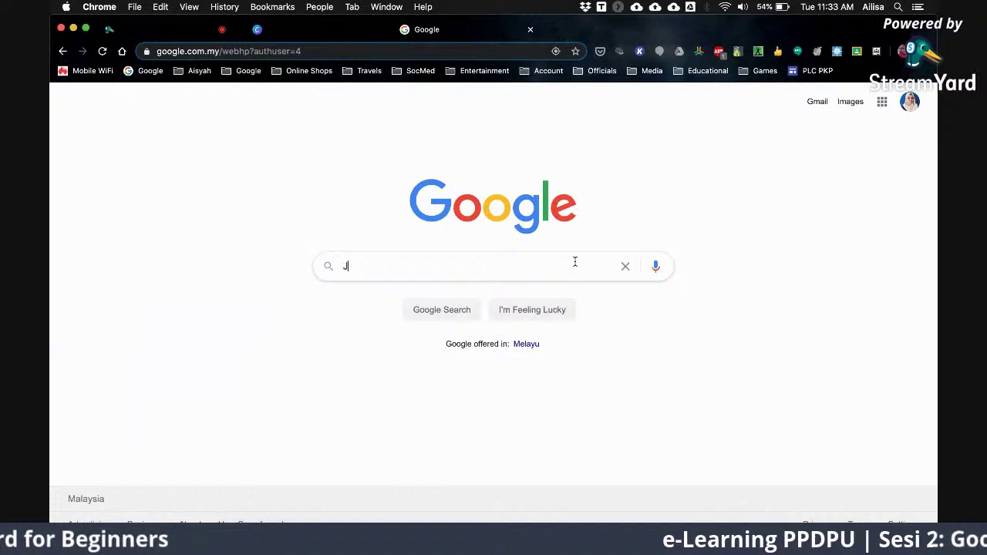
text(AMBOARD)
key(Return)
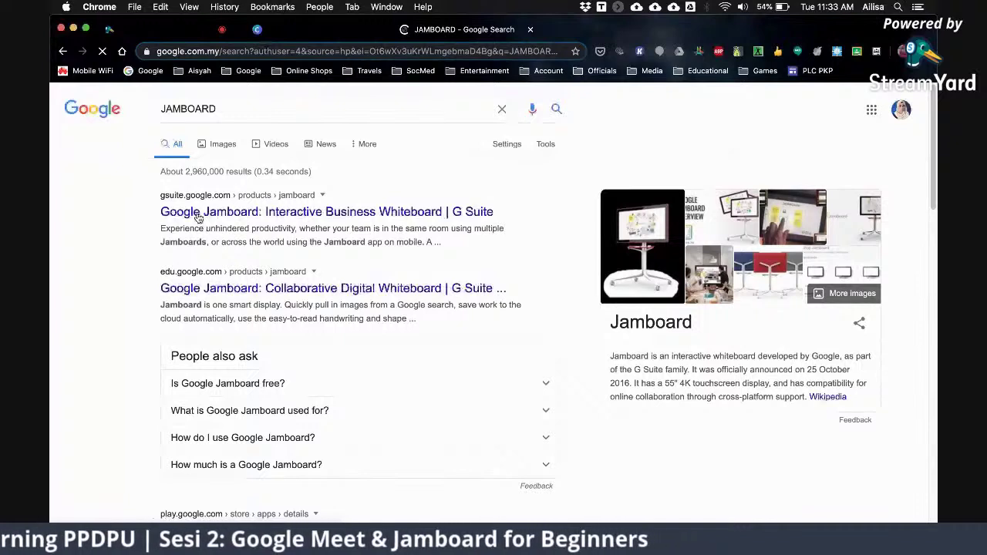
- Move the Jamboard shortcut up to the second row of the Google apps list, beside Classroom
click(873, 112)
scroll(849, 247, down, 5)
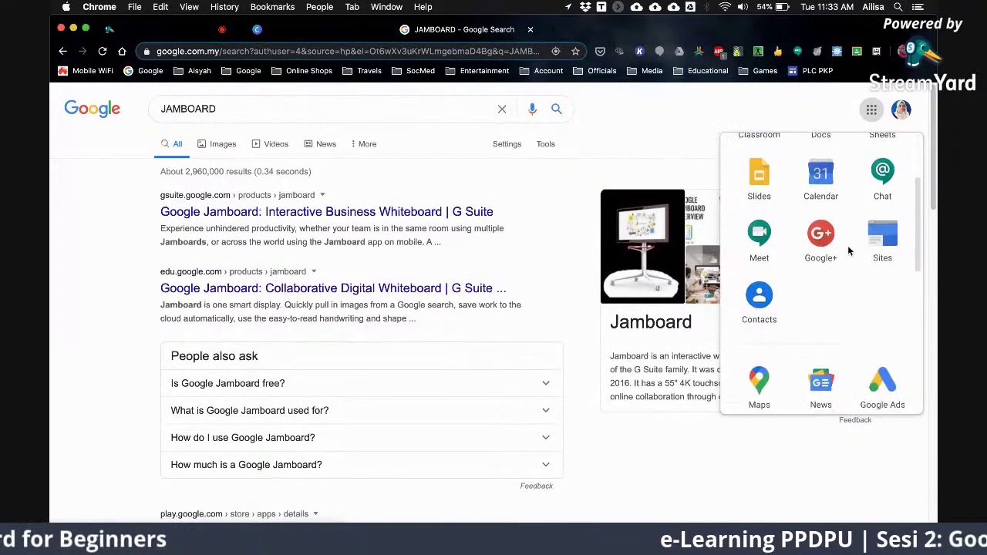
scroll(847, 250, down, 2)
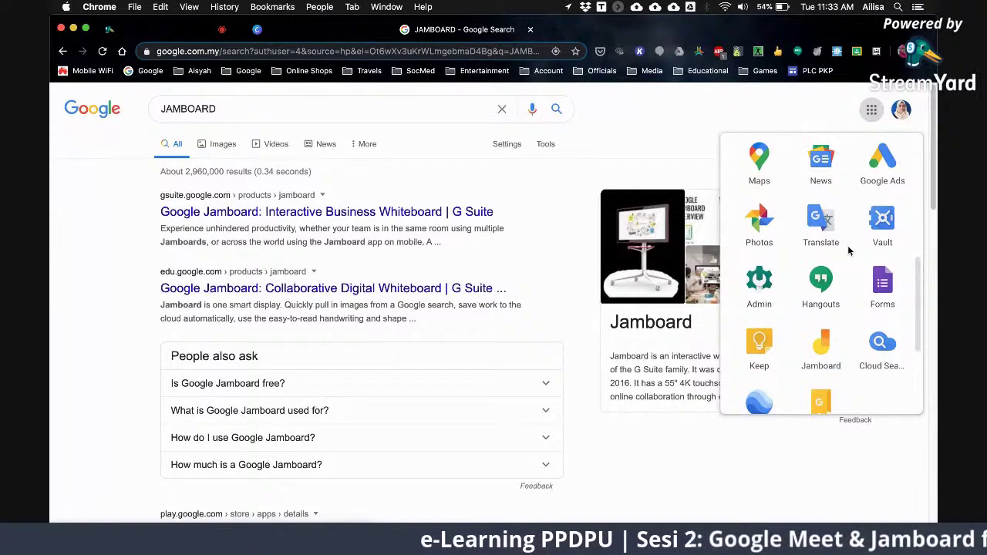
scroll(847, 247, down, 2)
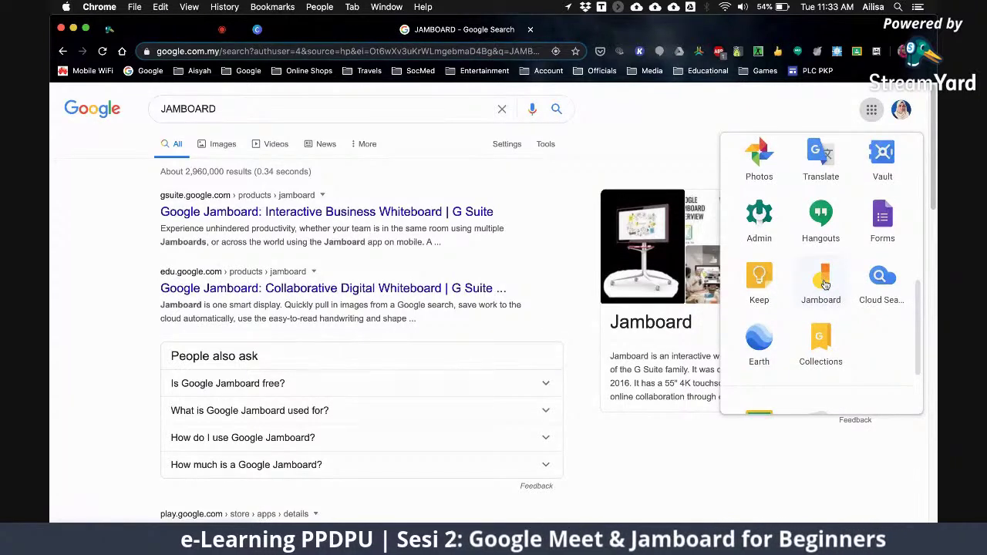
drag(824, 284, 806, 166)
scroll(813, 174, up, 3)
drag(822, 416, 801, 188)
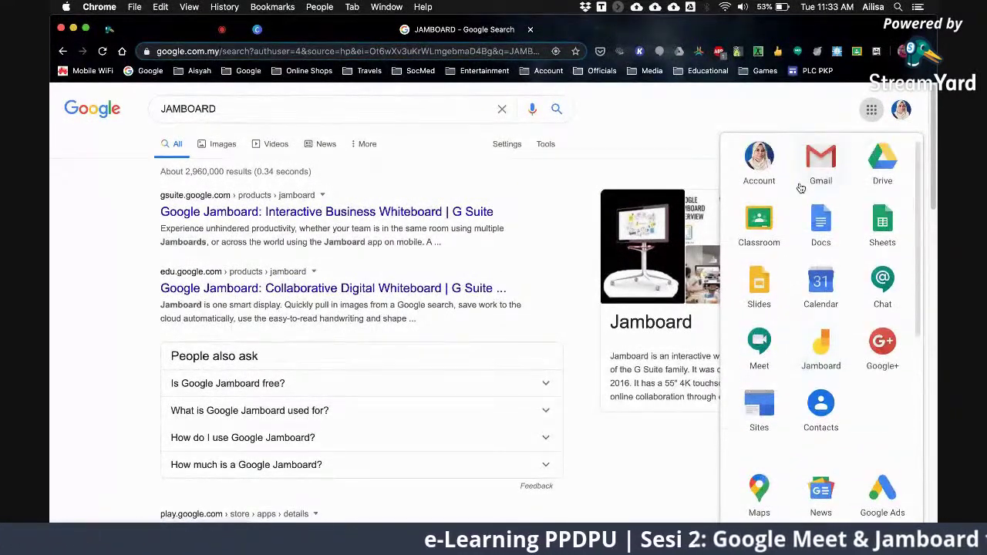
drag(821, 344, 823, 222)
- Glance at the StreamYard broadcast, return to Google, open Jamboard from the apps list and create a new jam
click(166, 35)
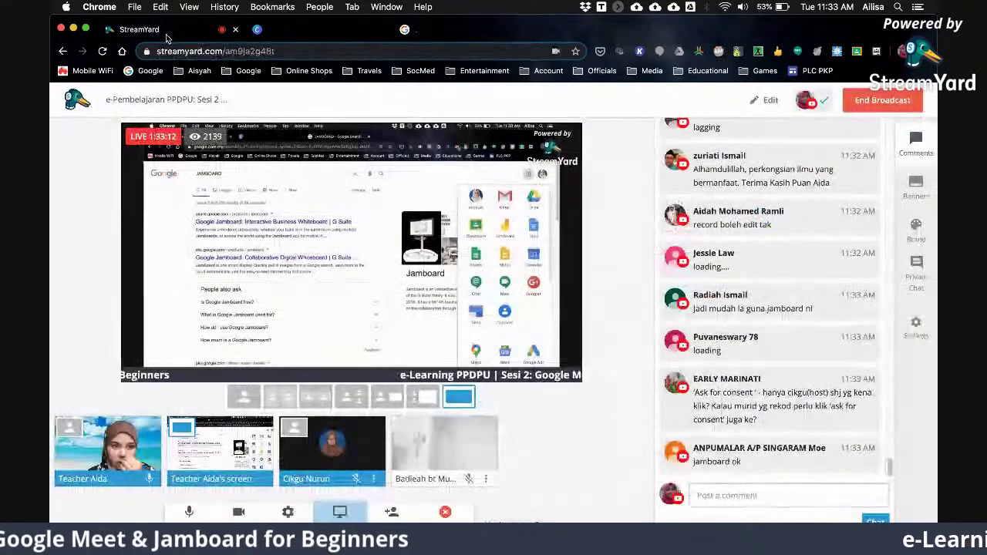
click(455, 30)
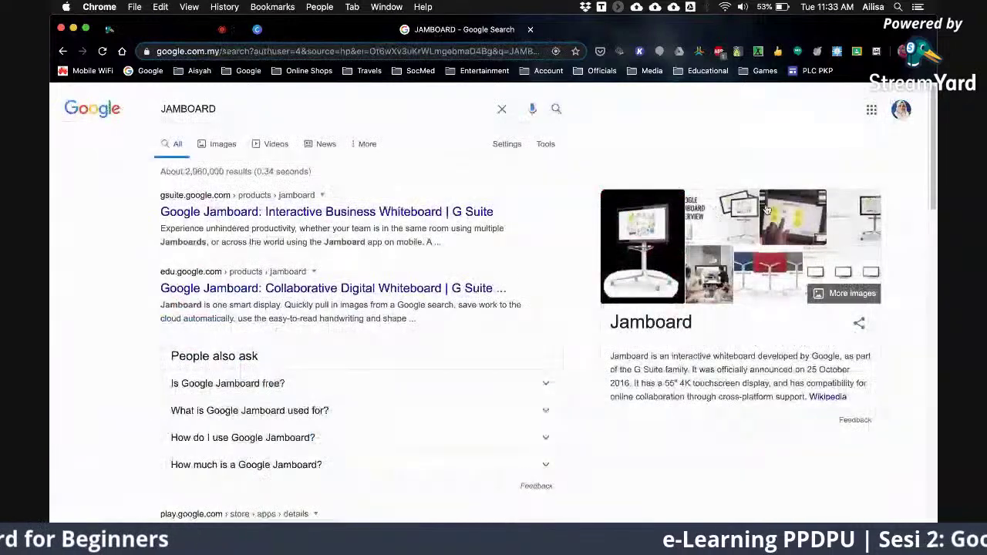
click(872, 111)
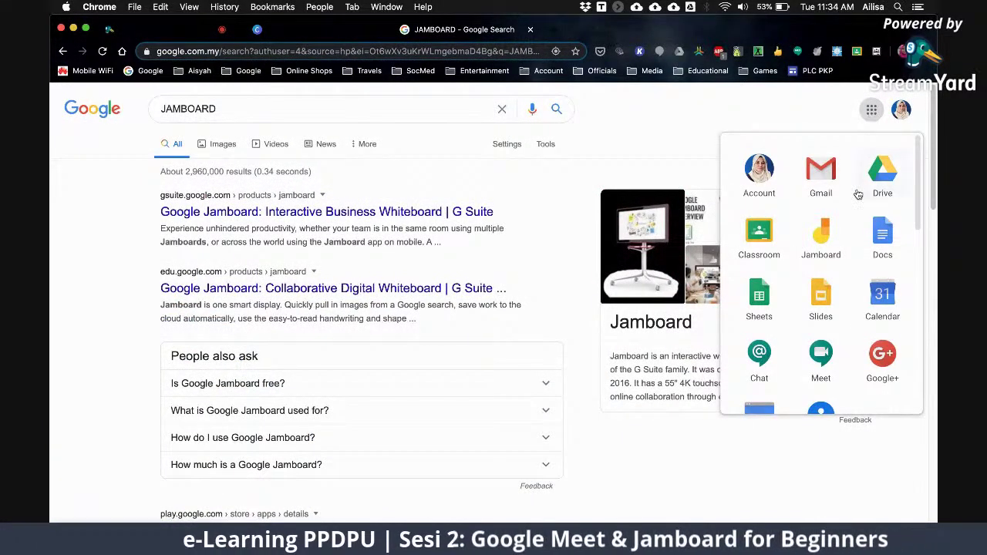
click(821, 239)
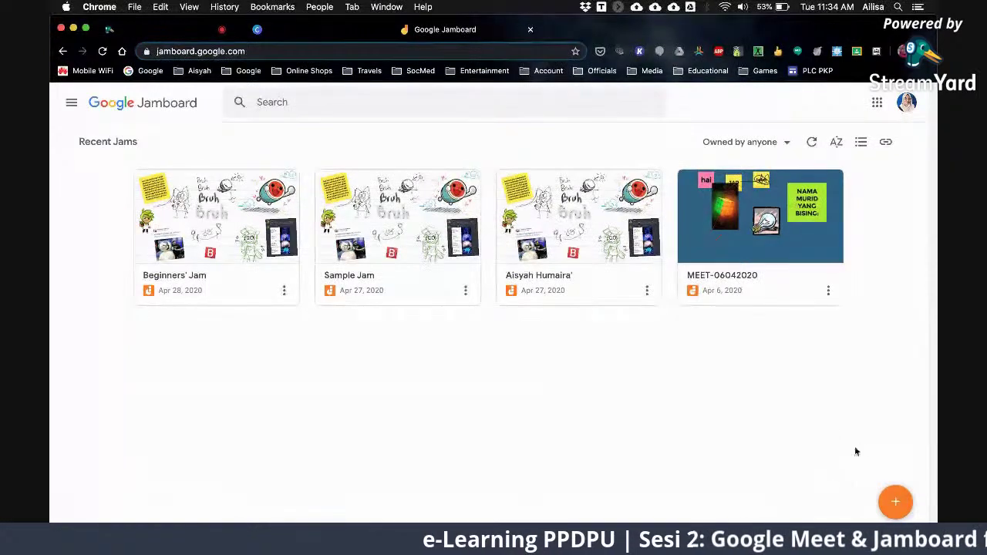
click(897, 505)
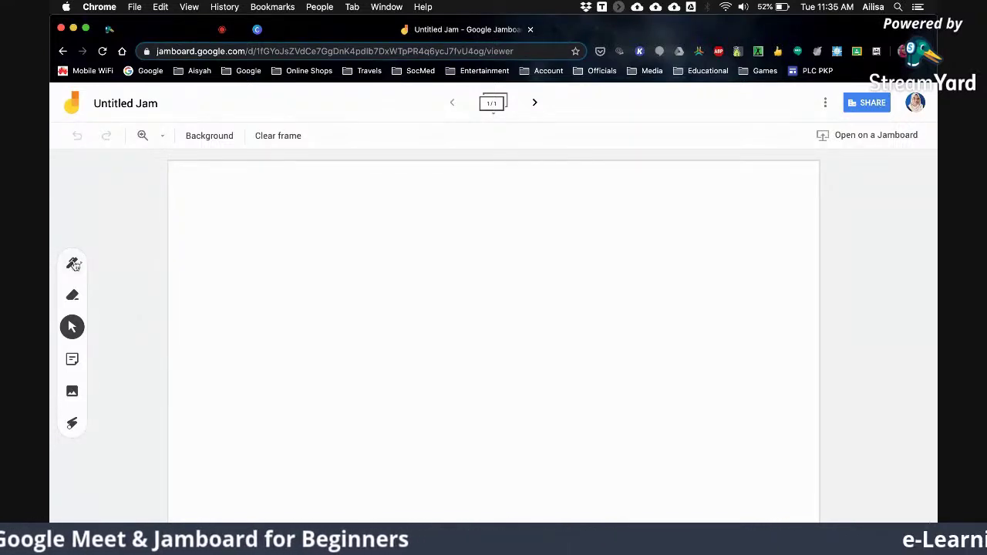
- Handwrite the teacher's first name across the upper part of the frame using the marker in blue
scroll(73, 264, up, 5)
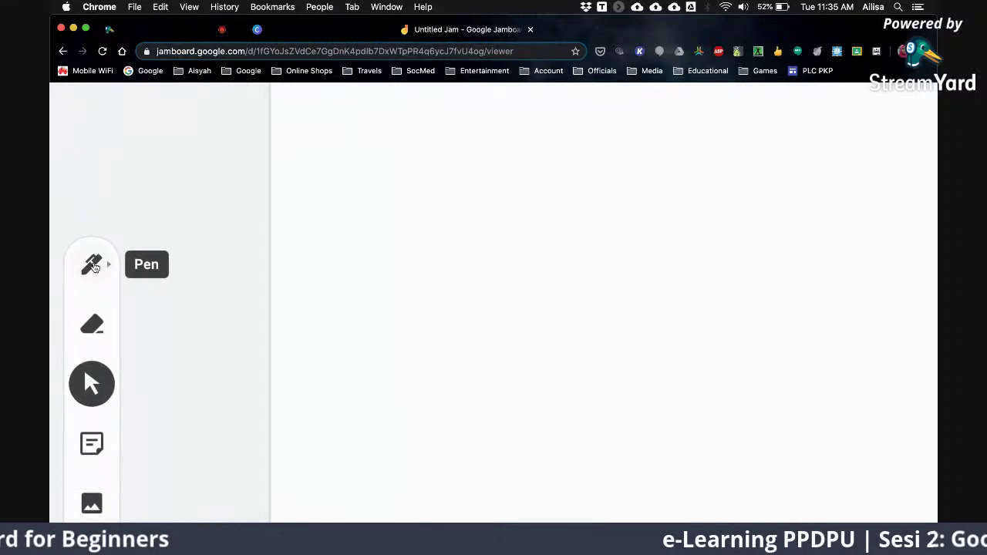
scroll(93, 266, down, 2)
click(92, 267)
click(92, 214)
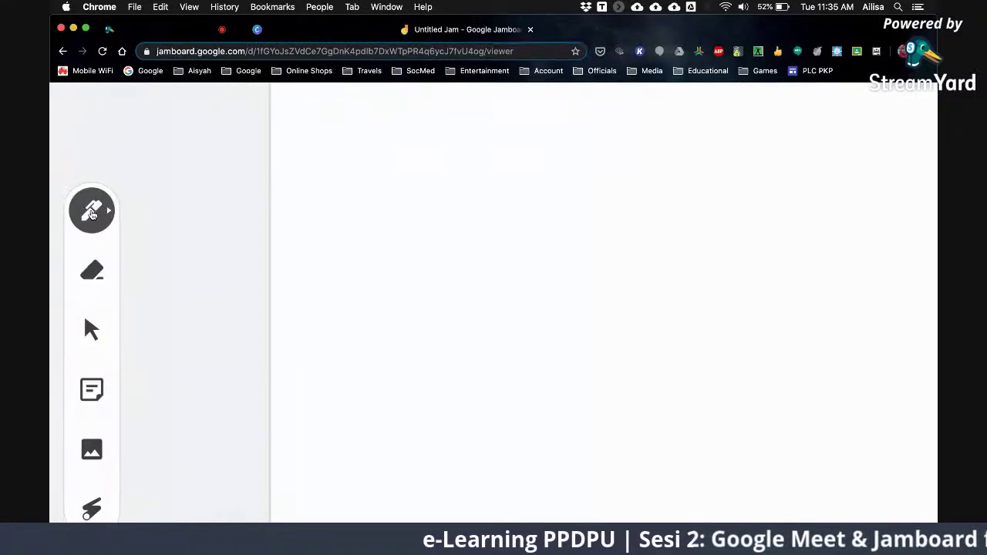
click(111, 214)
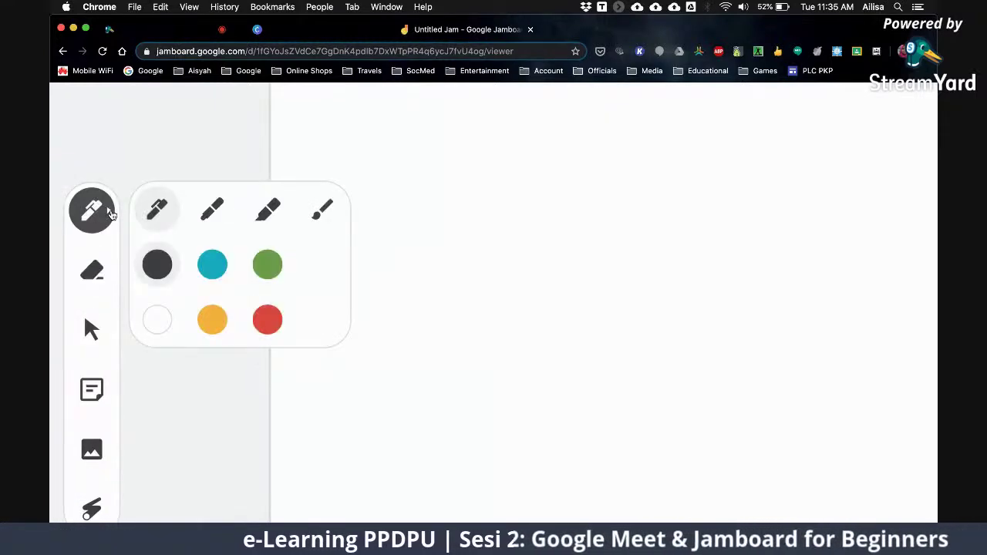
click(212, 213)
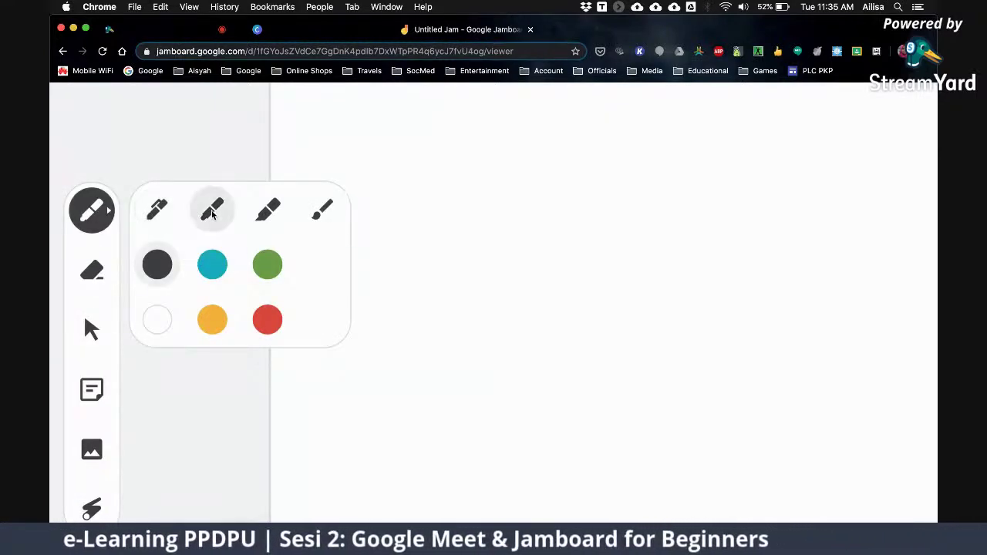
click(212, 265)
scroll(430, 284, down, 3)
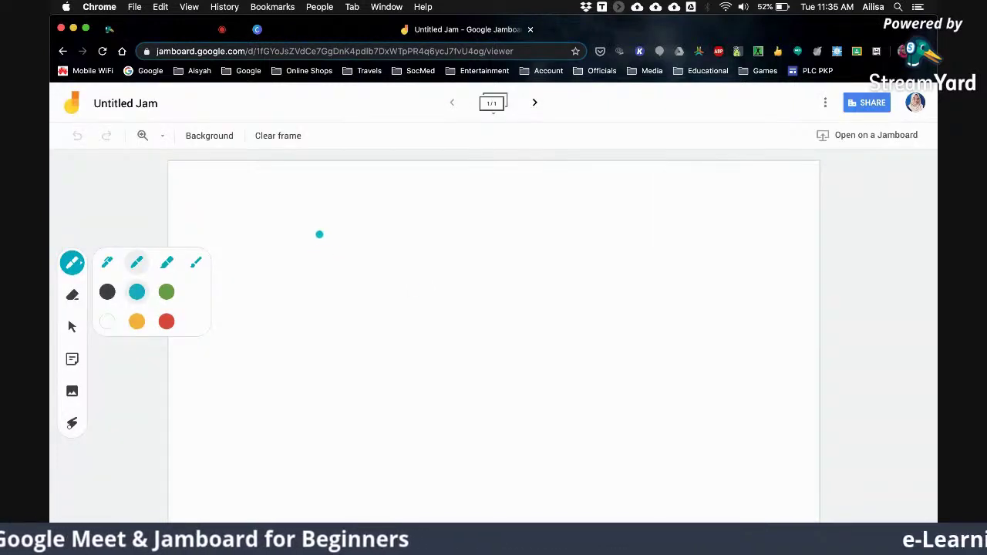
drag(321, 234, 395, 279)
drag(376, 218, 395, 200)
mouse_move(449, 227)
mouse_down()
mouse_move(483, 170)
mouse_move(458, 254)
mouse_move(505, 235)
mouse_move(507, 253)
mouse_move(574, 258)
mouse_up()
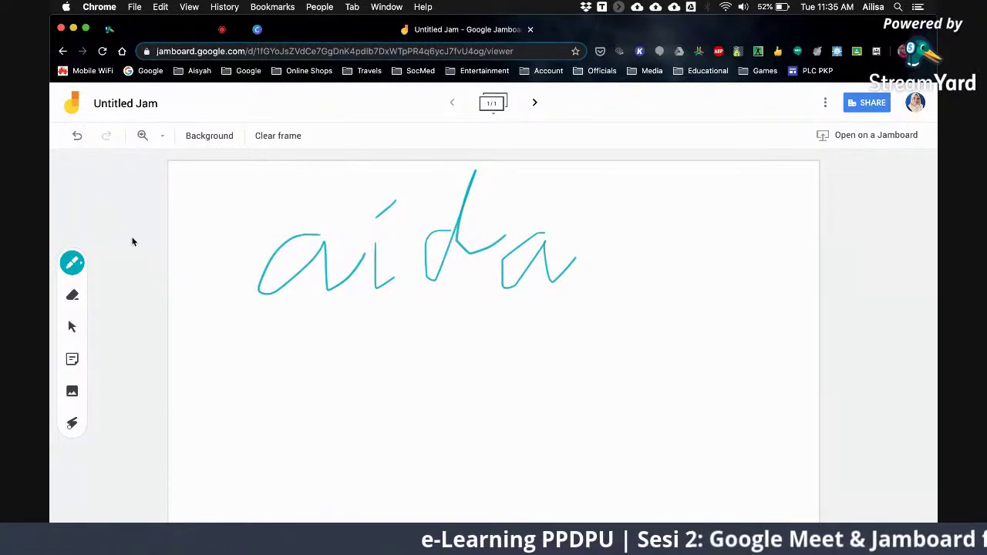
- Try the dotted and blue backgrounds on the frame and settle on the black background
click(207, 138)
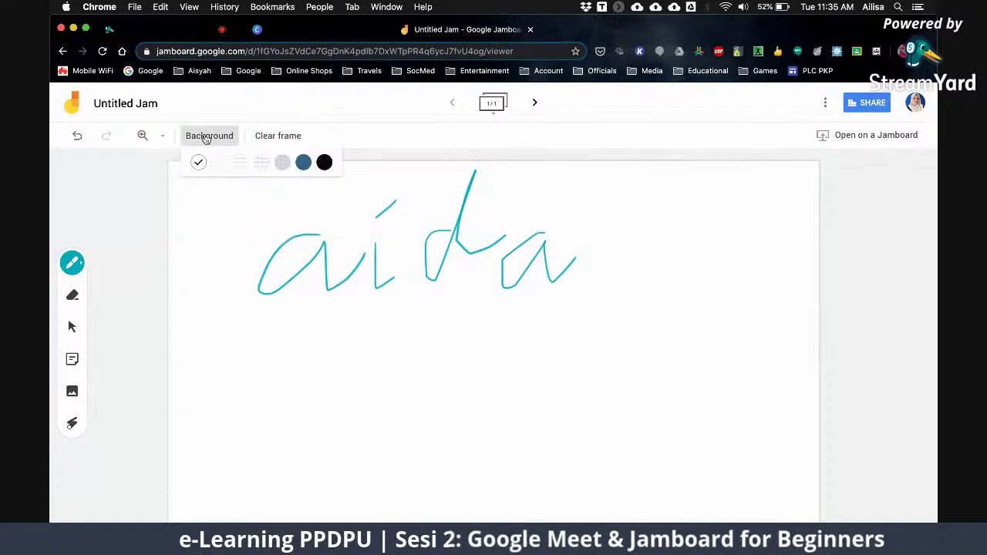
click(218, 162)
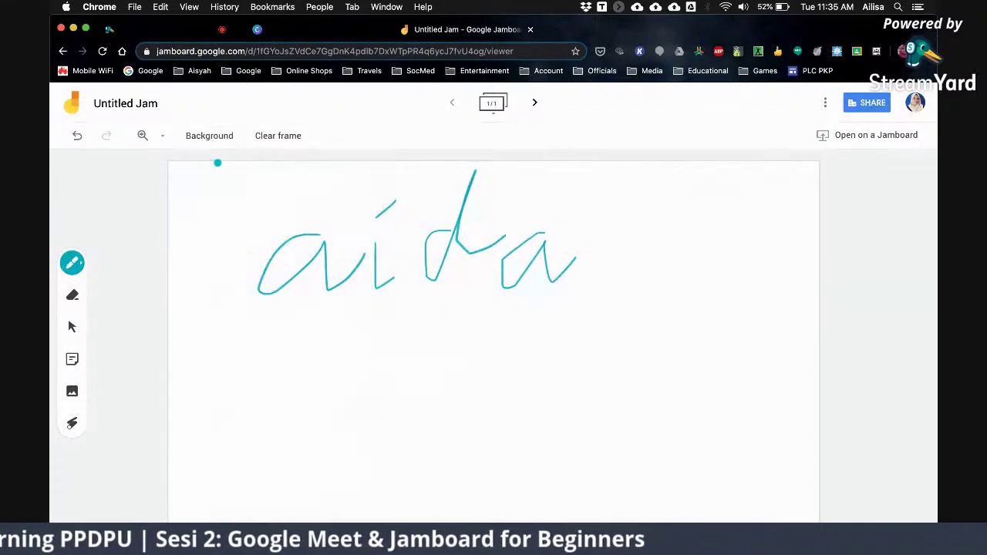
click(209, 136)
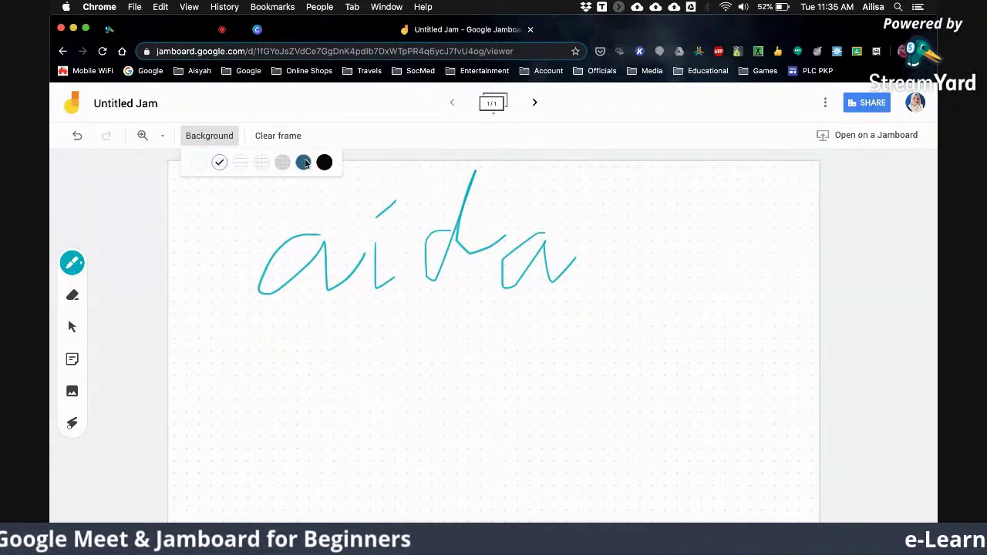
click(305, 162)
click(221, 136)
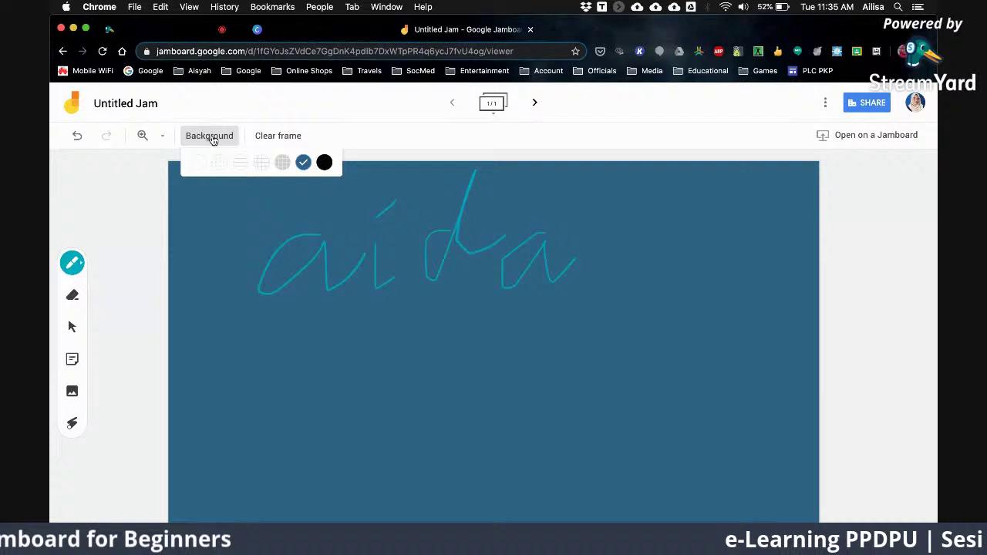
click(325, 163)
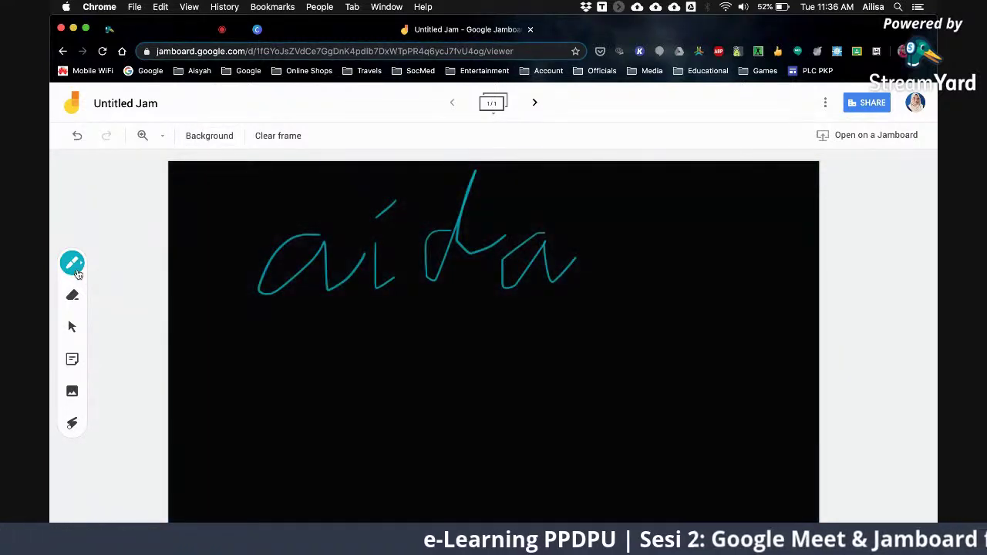
- Set the marker colour to red
click(72, 264)
click(167, 322)
click(108, 168)
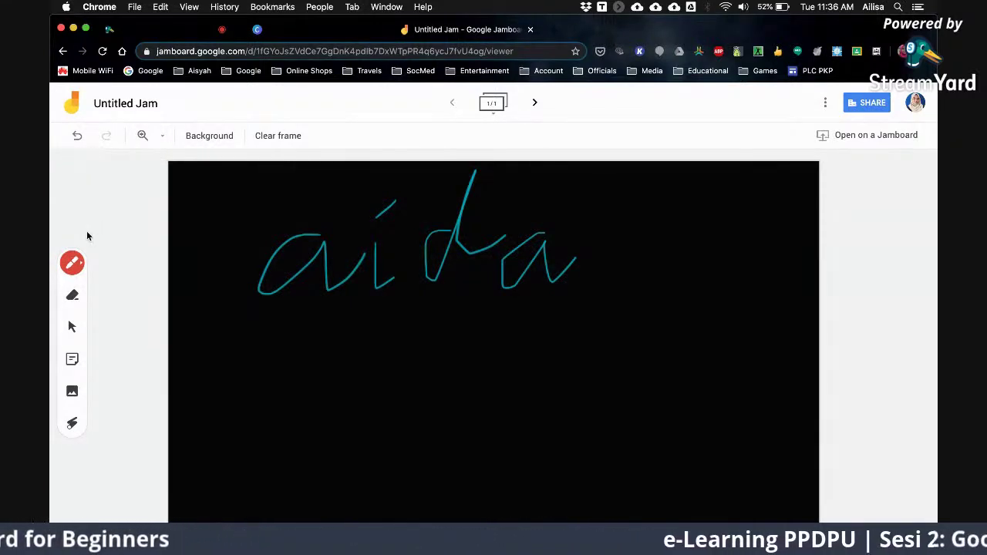
- Add a pink sticky note to the frame with the text "SILA TULIS NAMA PENUH"
click(72, 359)
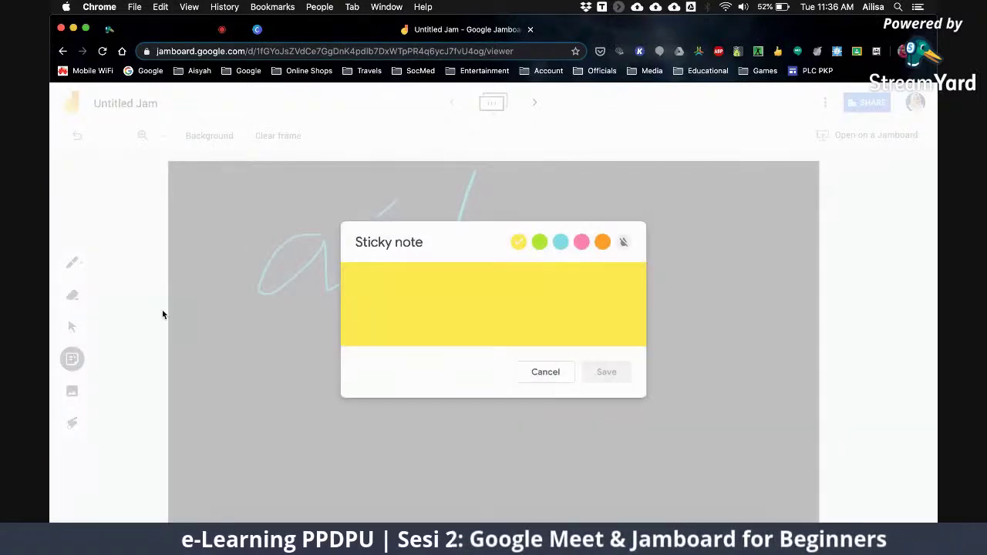
text(siapa)
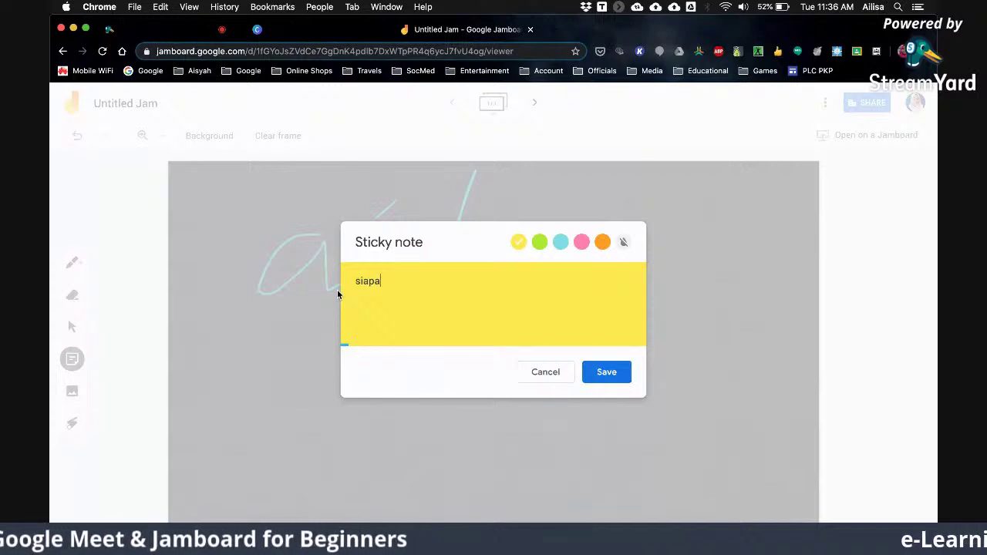
key(BackSpace)
key(BackSpace)
key(BackSpace)
key(BackSpace)
key(BackSpace)
text(SILA BERI NA)
key(BackSpace)
key(BackSpace)
key(BackSpace)
key(BackSpace)
key(BackSpace)
key(BackSpace)
key(BackSpace)
text(TULIS NAMA PENUH)
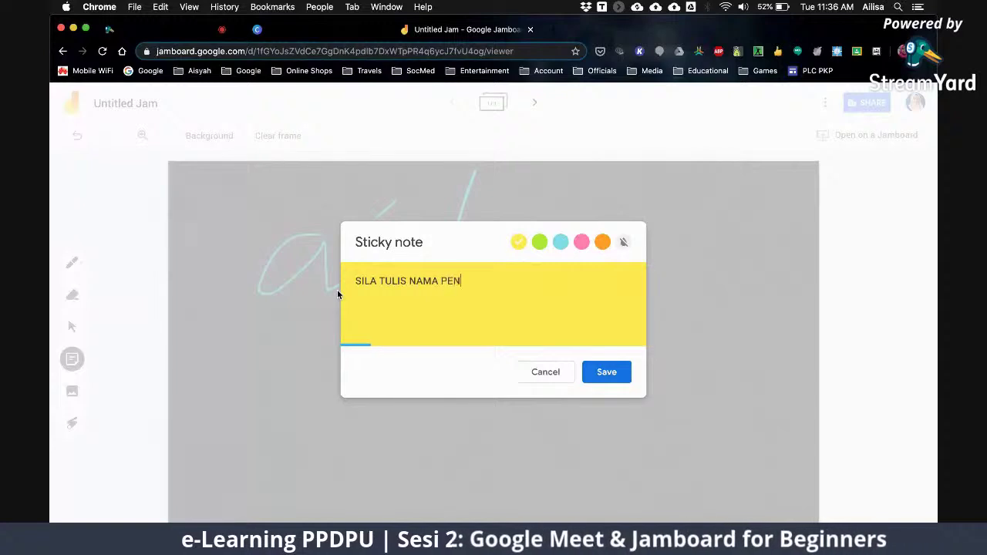
click(581, 244)
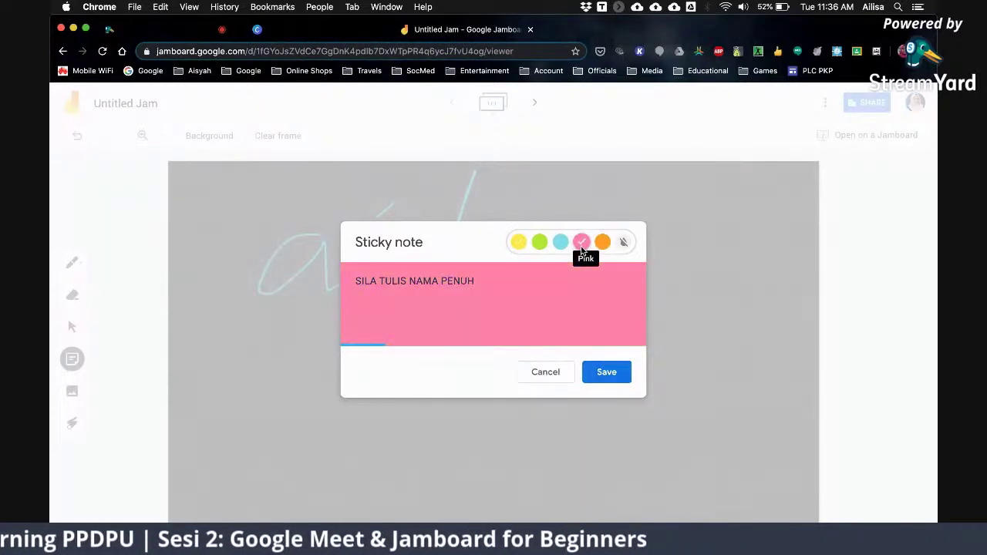
click(605, 371)
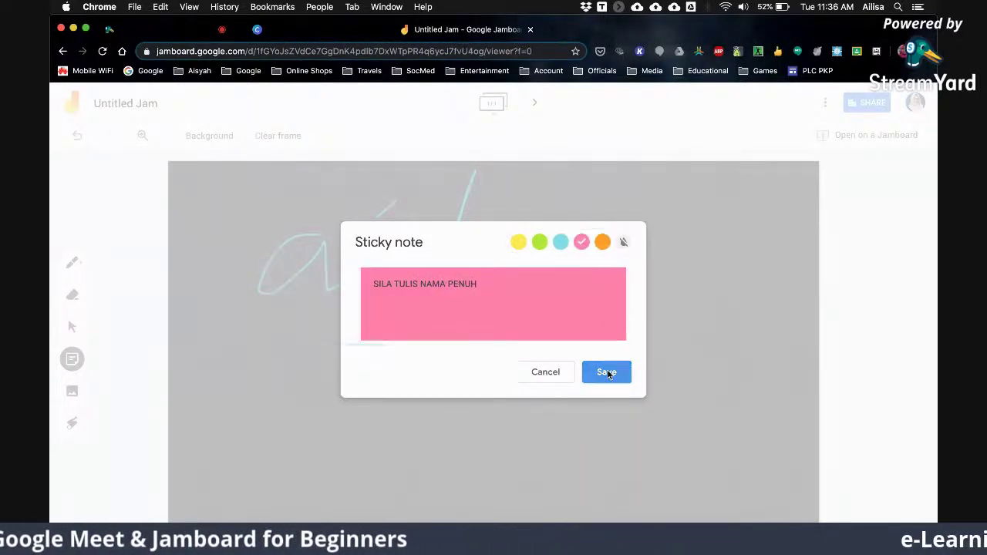
click(544, 372)
- Place the pink sticky note in the frame's upper-left corner, enlarge it moderately and deselect it
drag(302, 193, 242, 206)
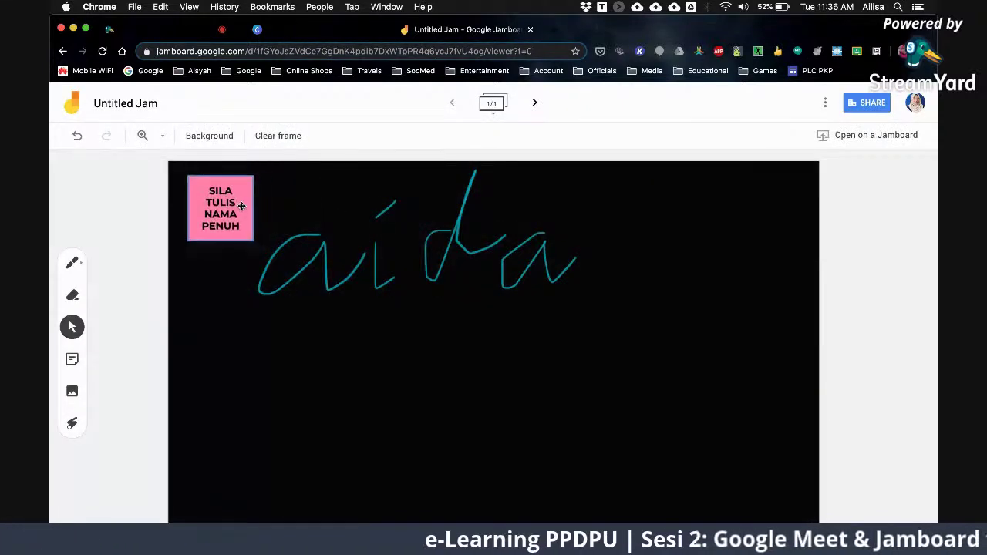
drag(251, 239, 377, 336)
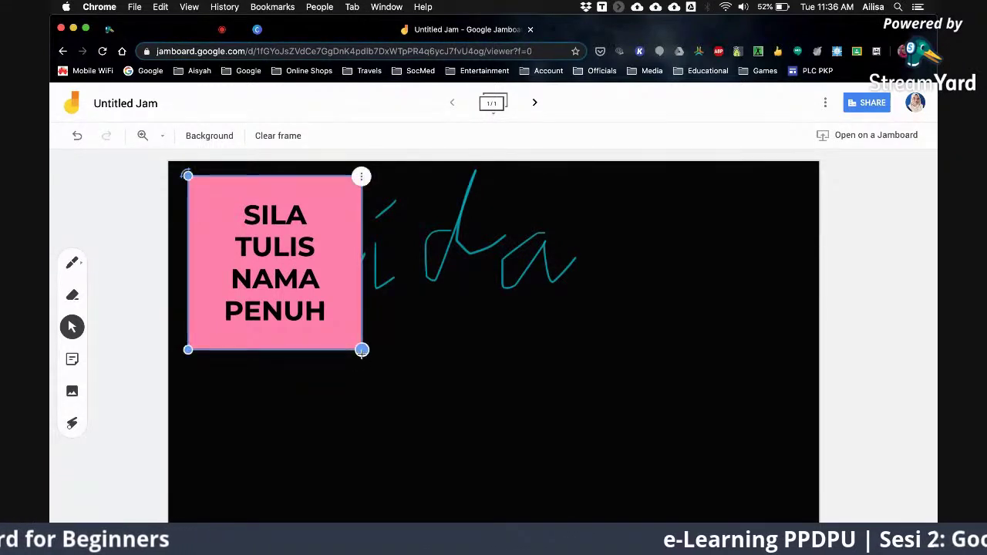
drag(362, 349, 318, 307)
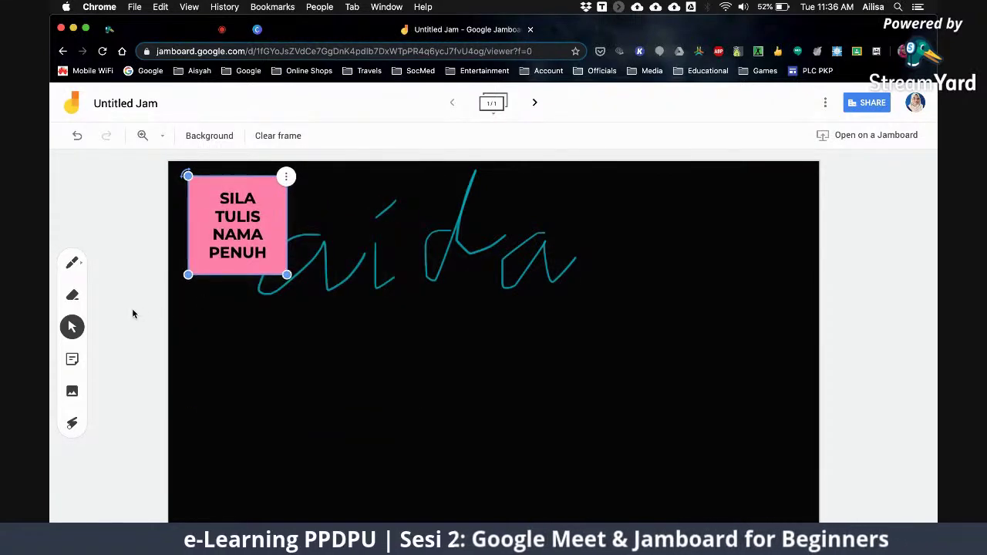
click(128, 313)
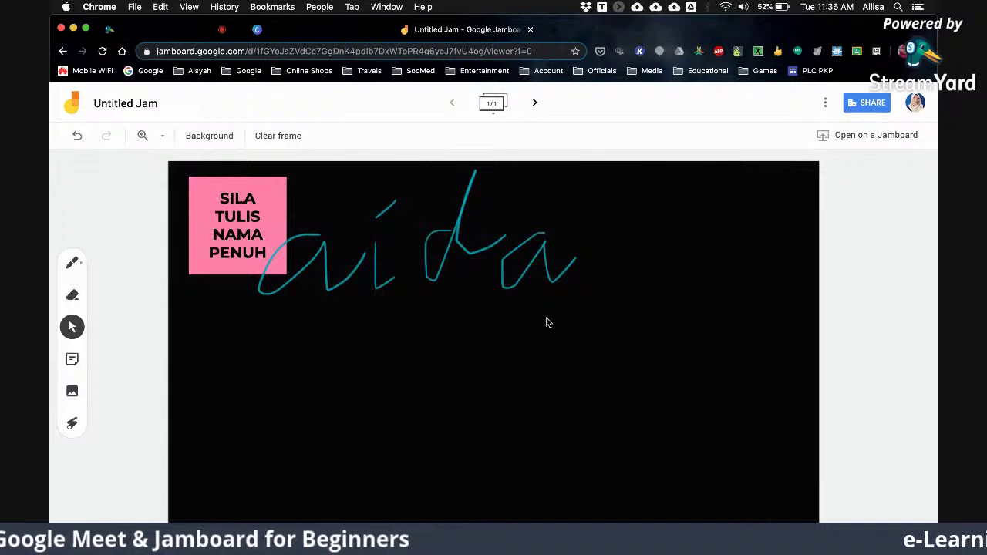
- Add a blank second frame to the jam and open the image file picker
click(537, 104)
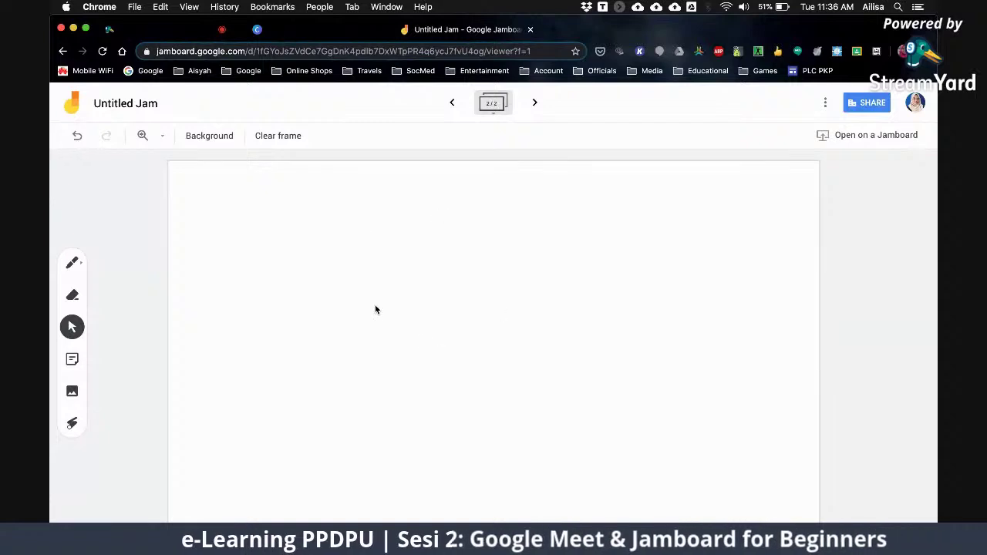
click(71, 393)
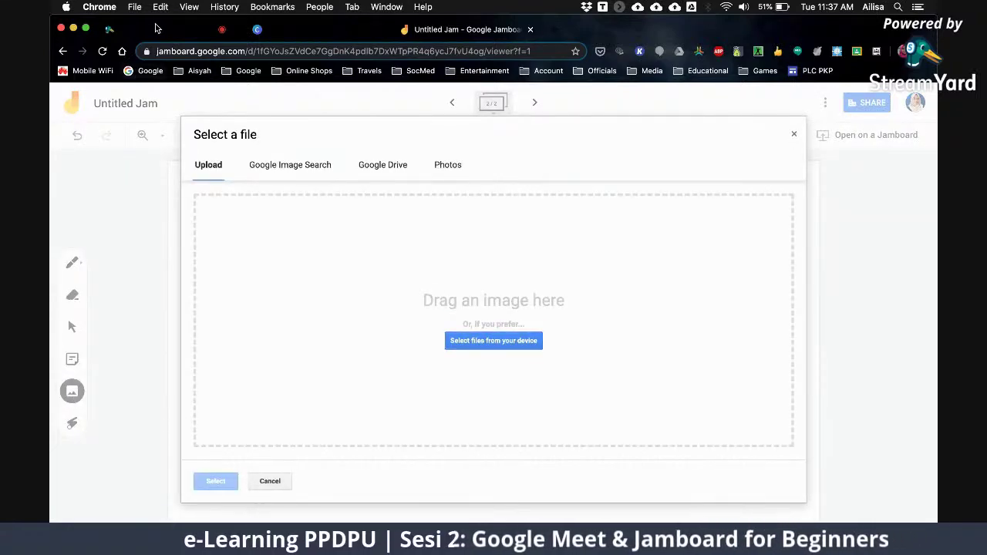
- Switch to StreamYard, take the guest shown third in the participant row off the stream, and return to the jam
click(137, 29)
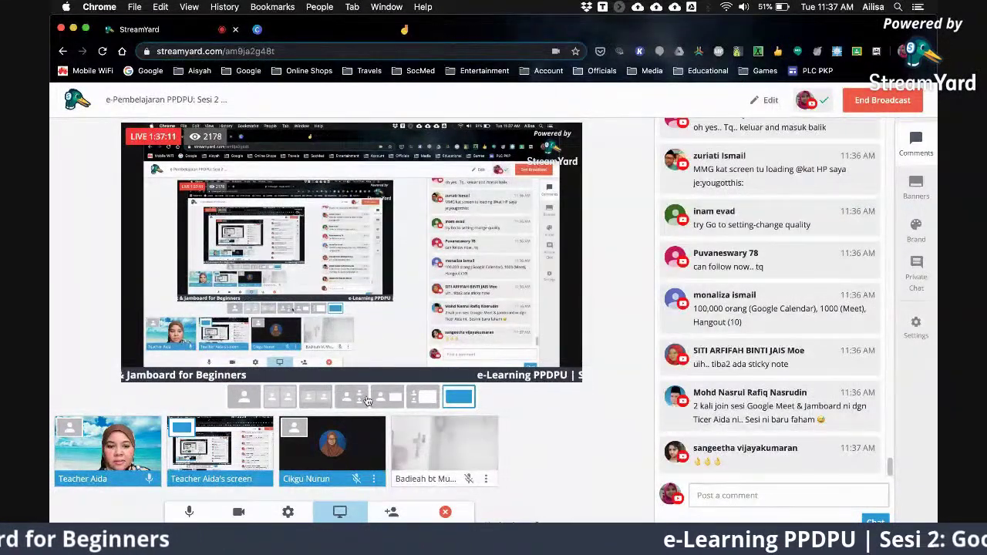
click(334, 436)
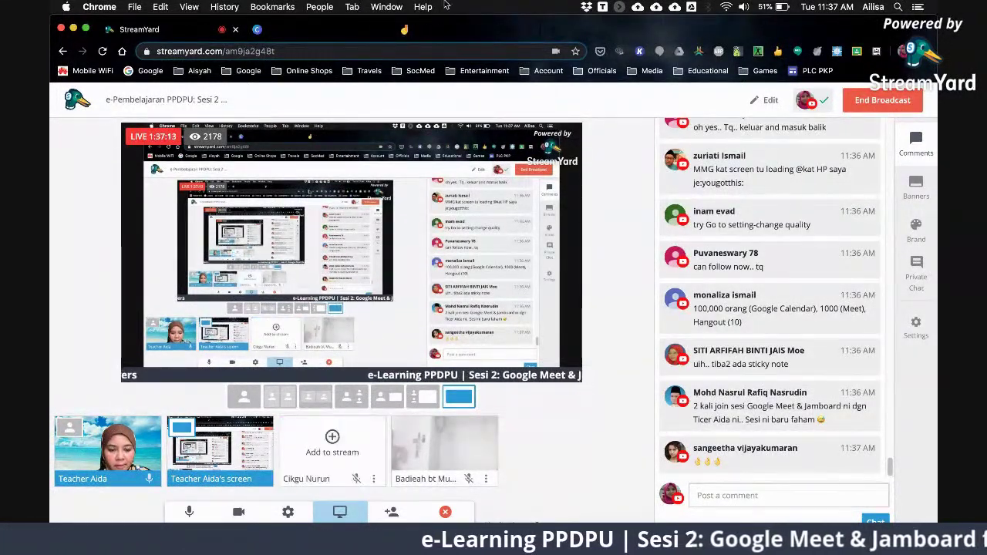
click(447, 31)
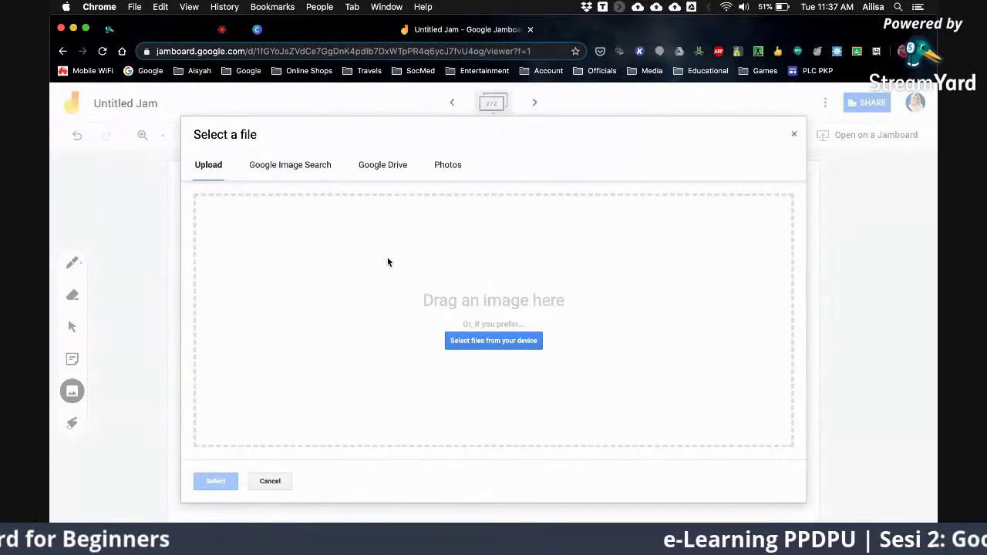
- Search Google Images for "algebra" and insert the picture of a pencil on handwritten equations into the second frame
click(300, 166)
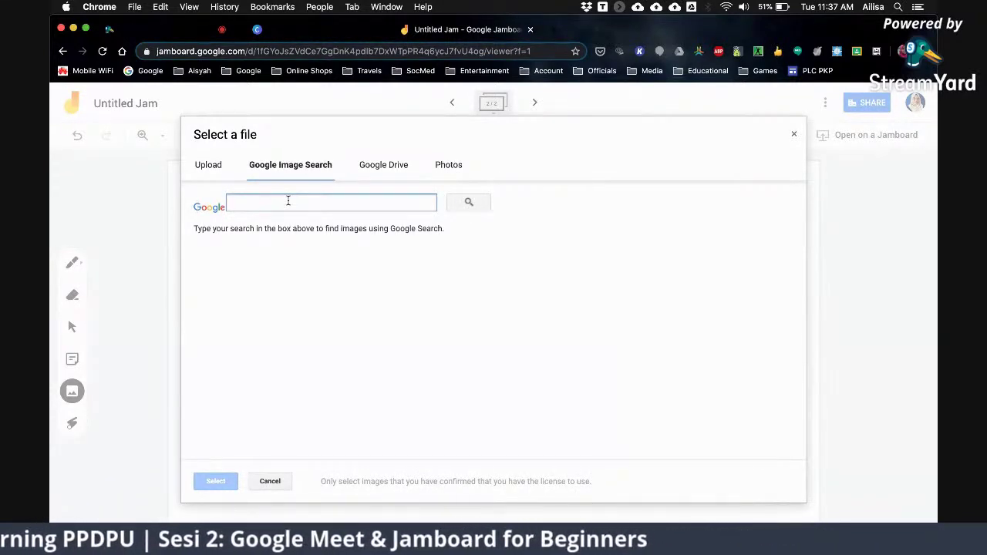
text(algebra)
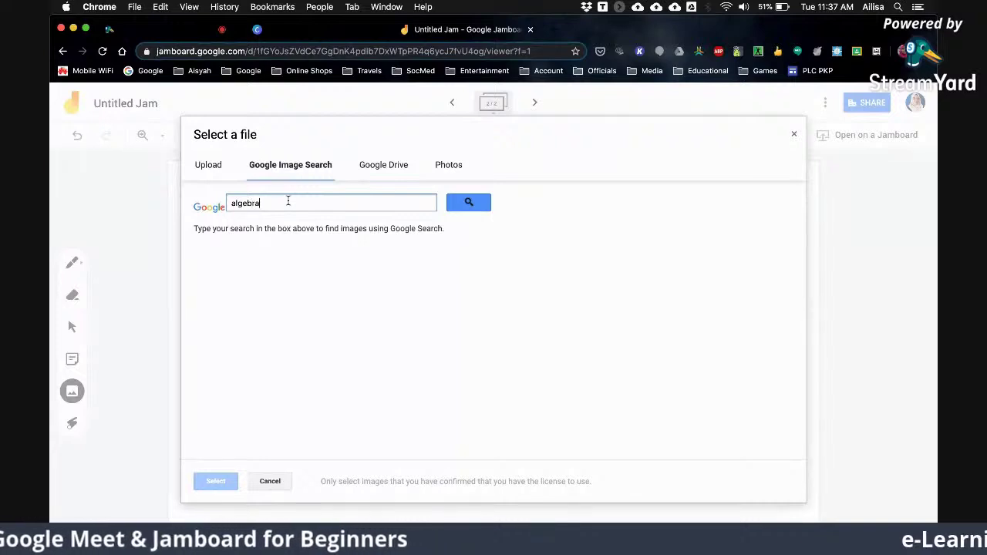
click(468, 202)
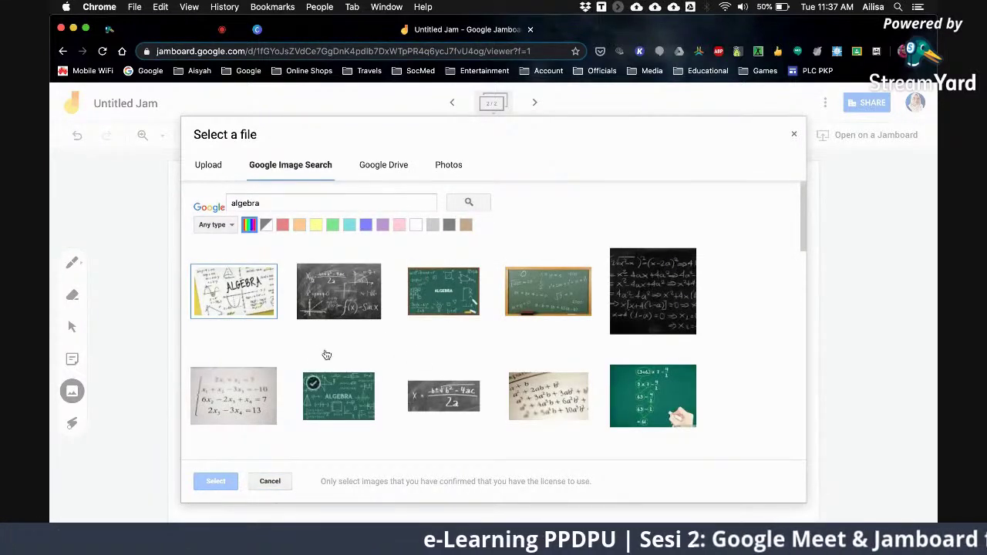
scroll(326, 355, down, 5)
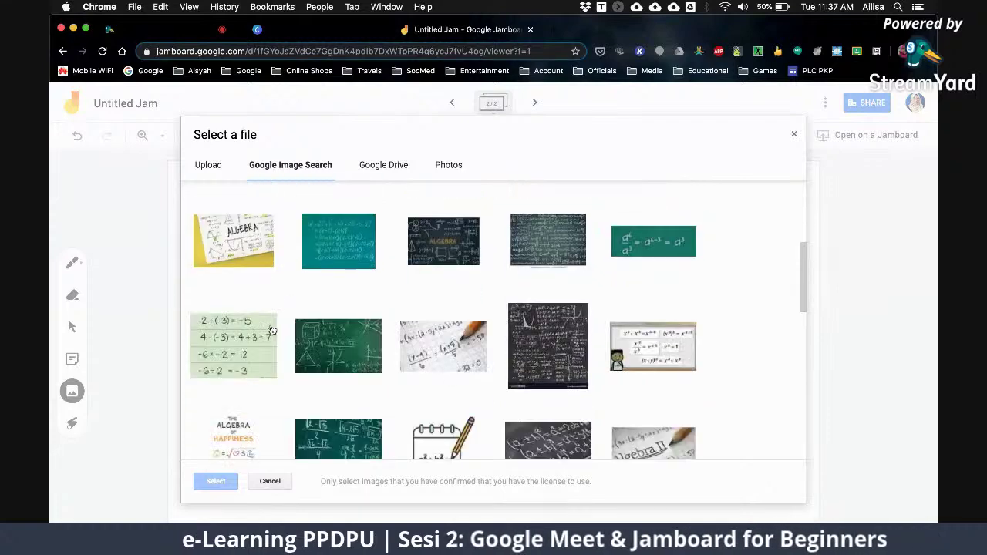
click(443, 363)
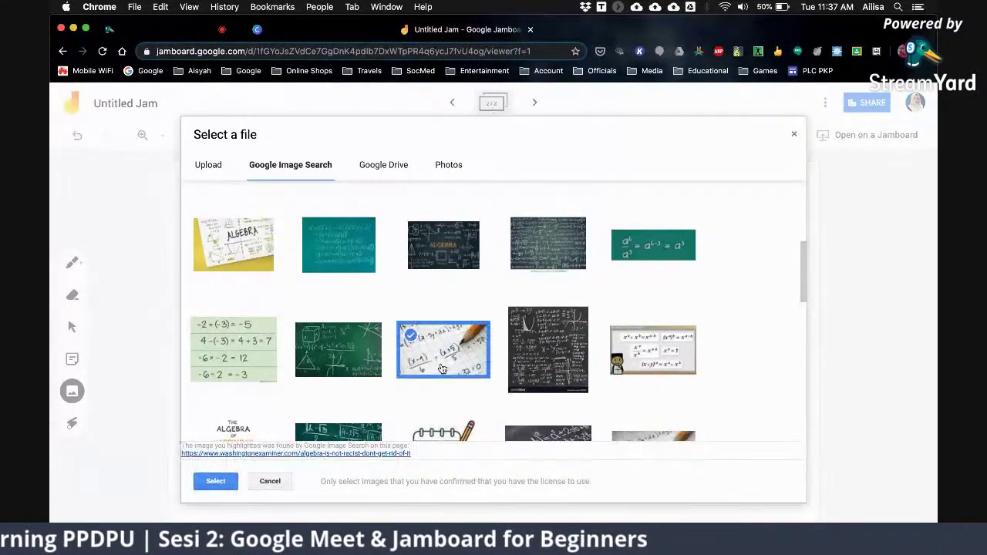
click(216, 482)
- Place the algebra picture in the frame's upper-left corner and shrink it to roughly three quarters of its width
click(467, 326)
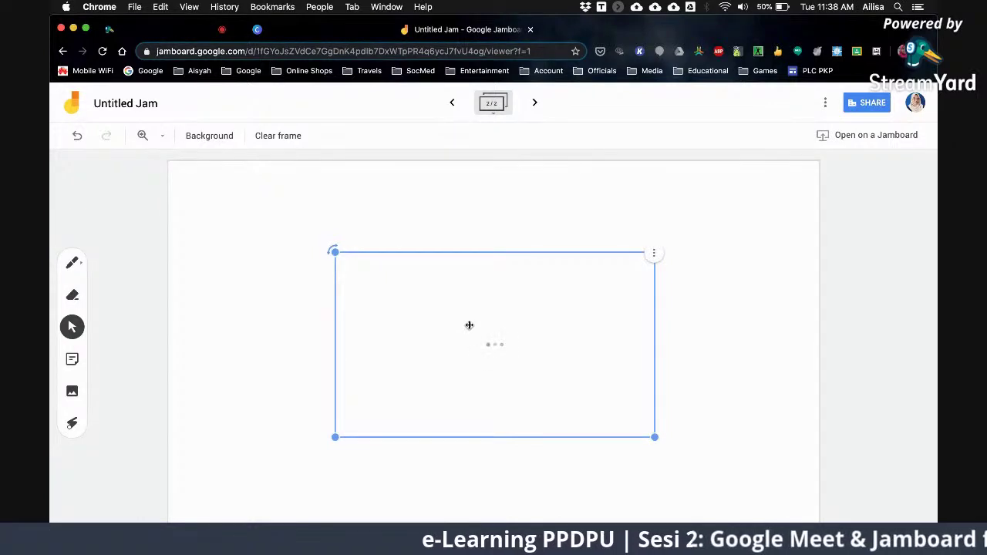
drag(418, 299, 270, 222)
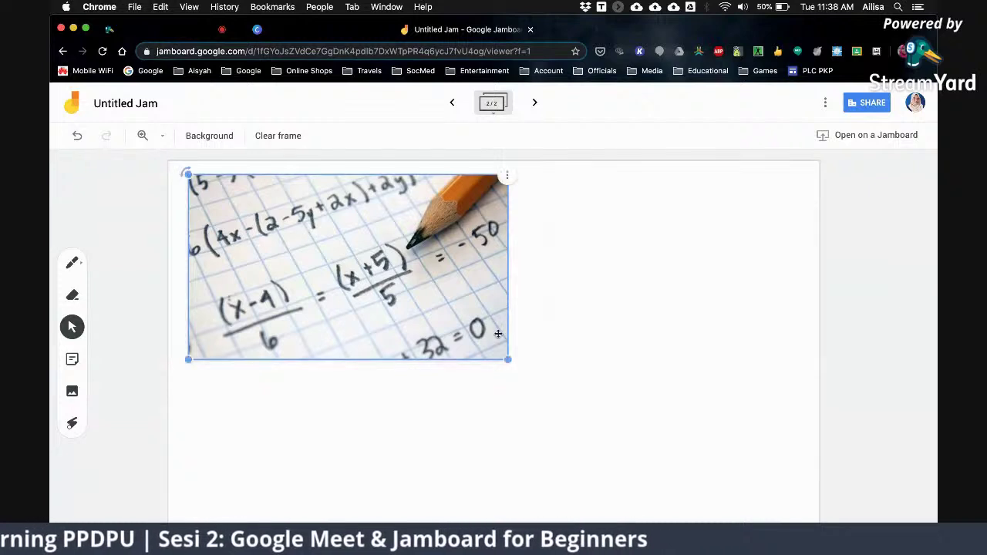
drag(507, 360, 399, 312)
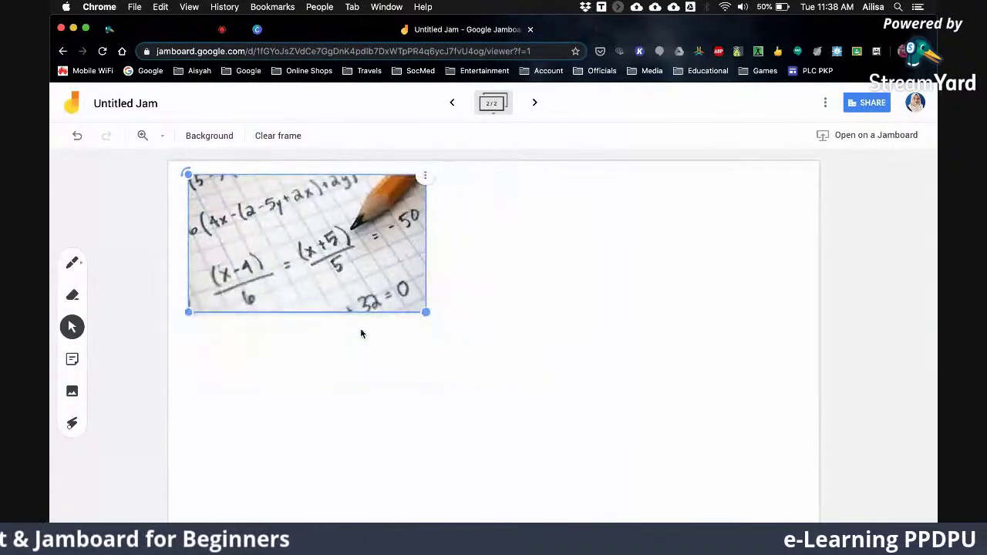
- Insert a dark red rose picture from a Google image search for "rose" and place it in the frame's upper-right corner
click(73, 392)
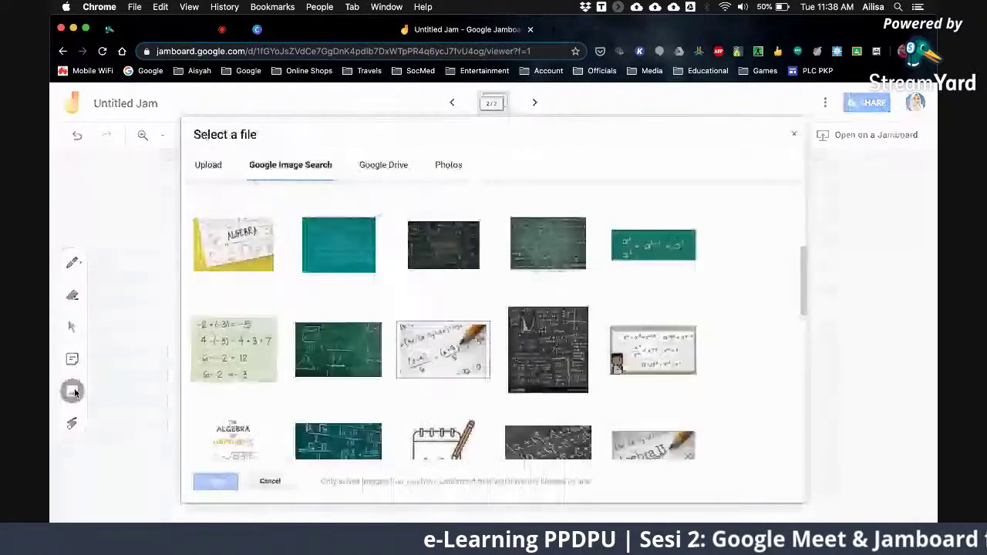
scroll(394, 262, up, 5)
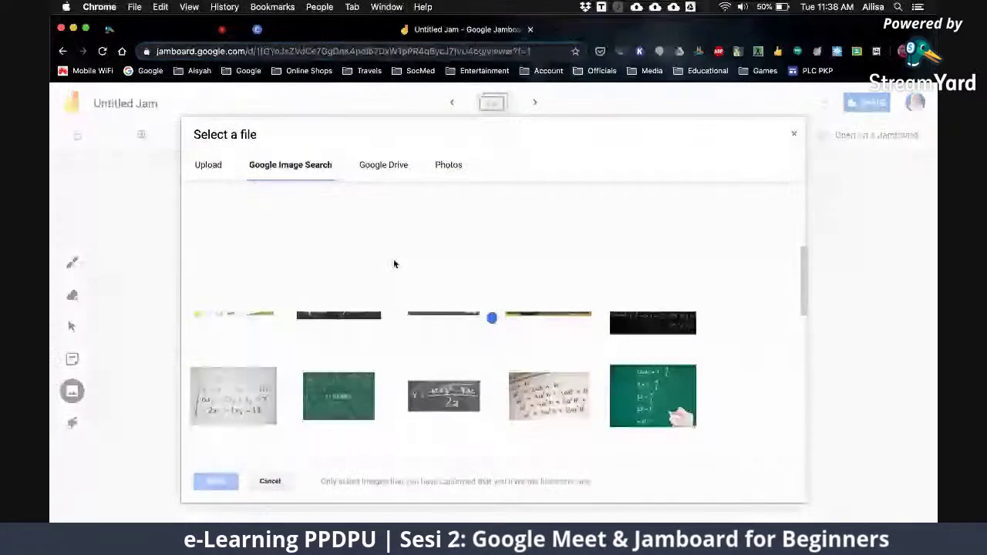
double_click(315, 200)
text(rose)
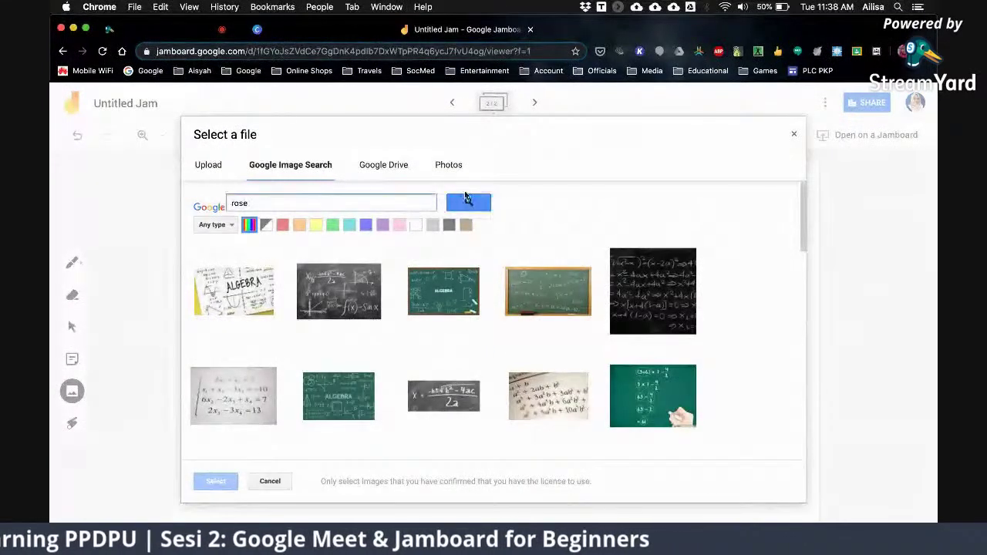
click(467, 203)
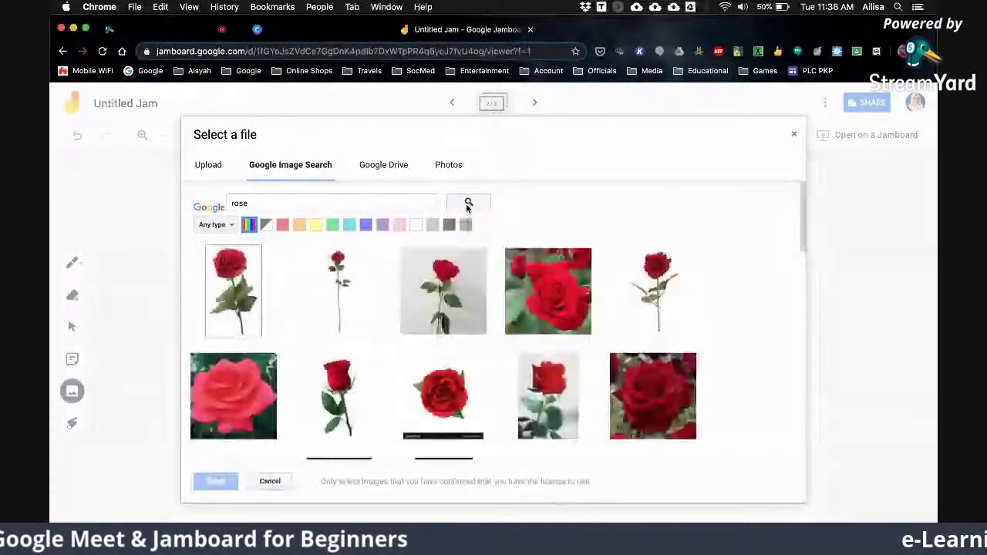
click(652, 395)
click(218, 482)
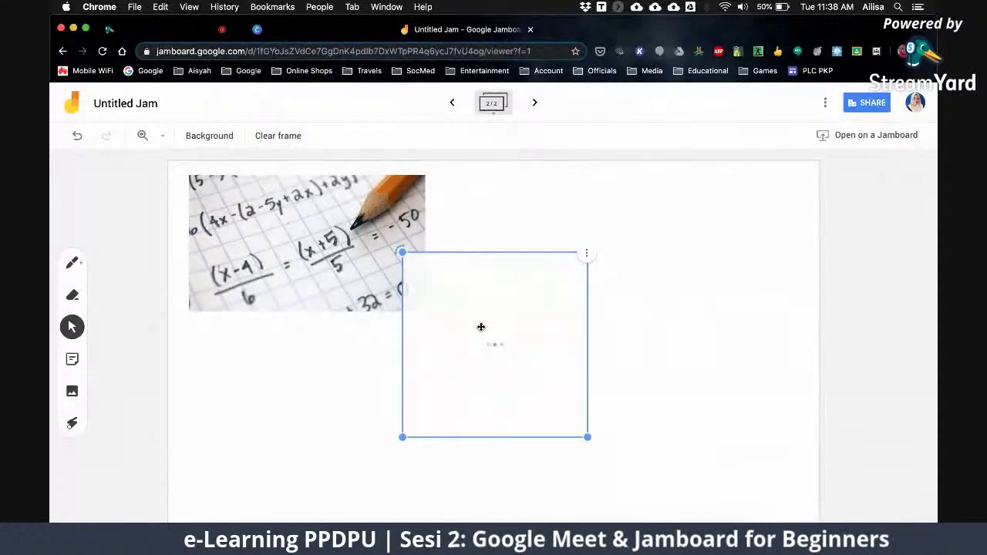
drag(486, 324, 711, 239)
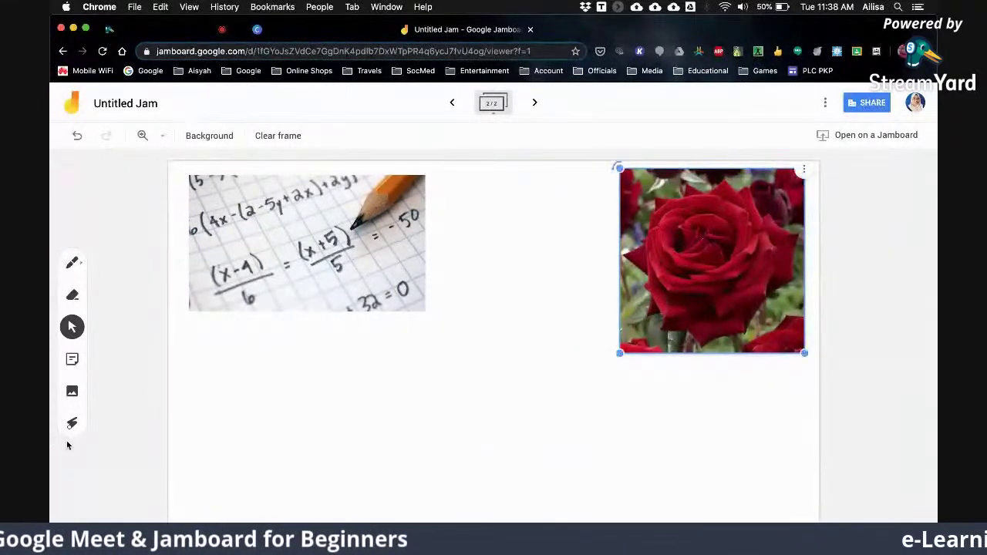
- Browse the Google Drive image sources, including My Drive and Recent, and close the file picker without inserting anything
click(72, 392)
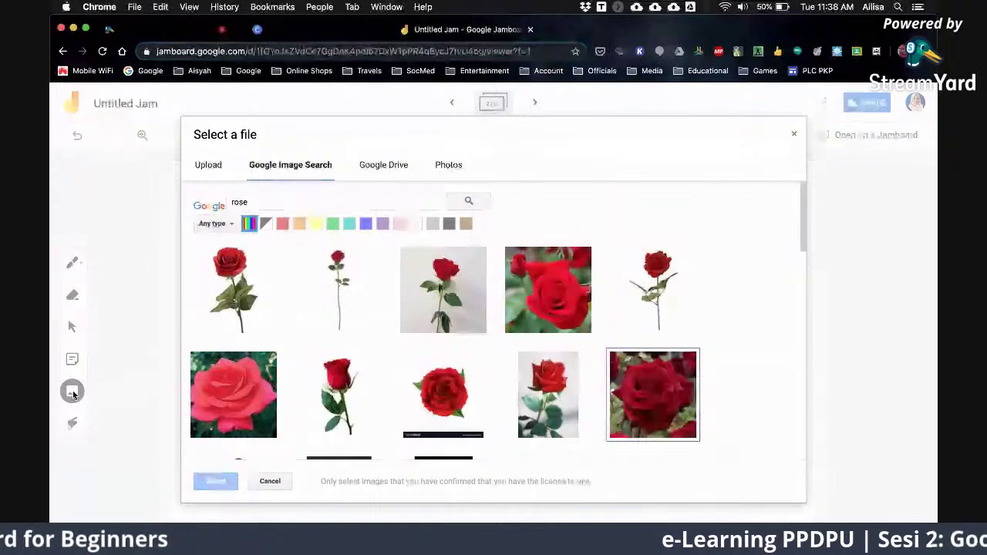
click(387, 164)
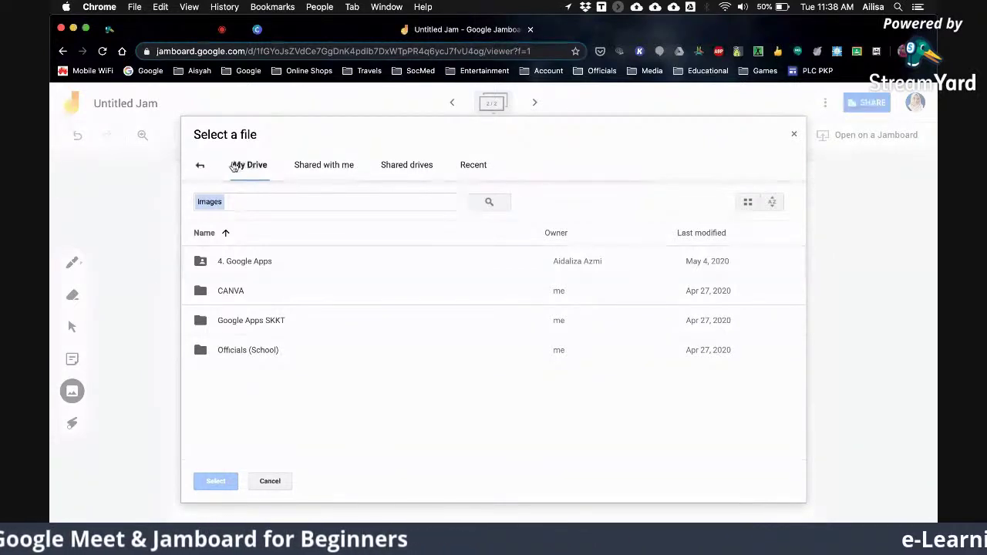
click(202, 165)
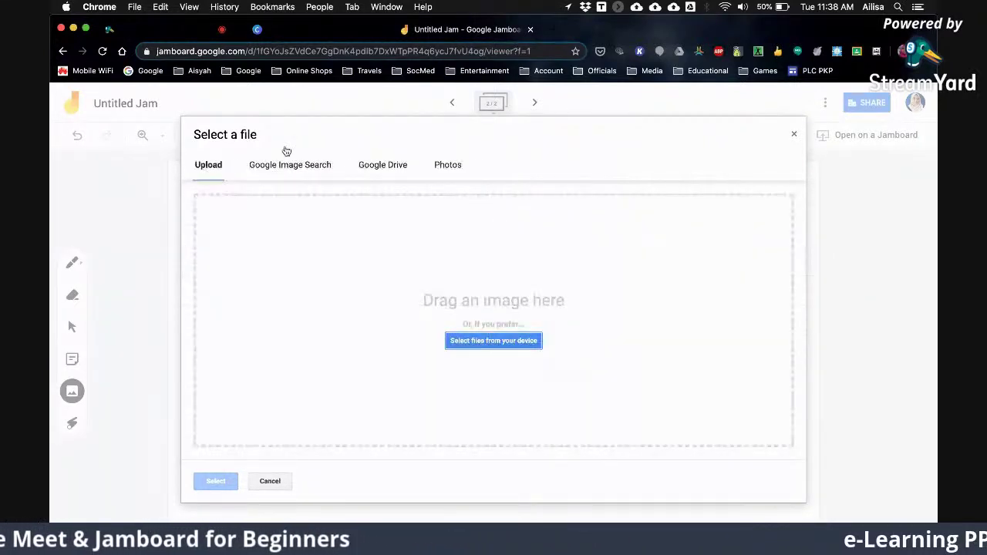
click(450, 167)
click(391, 165)
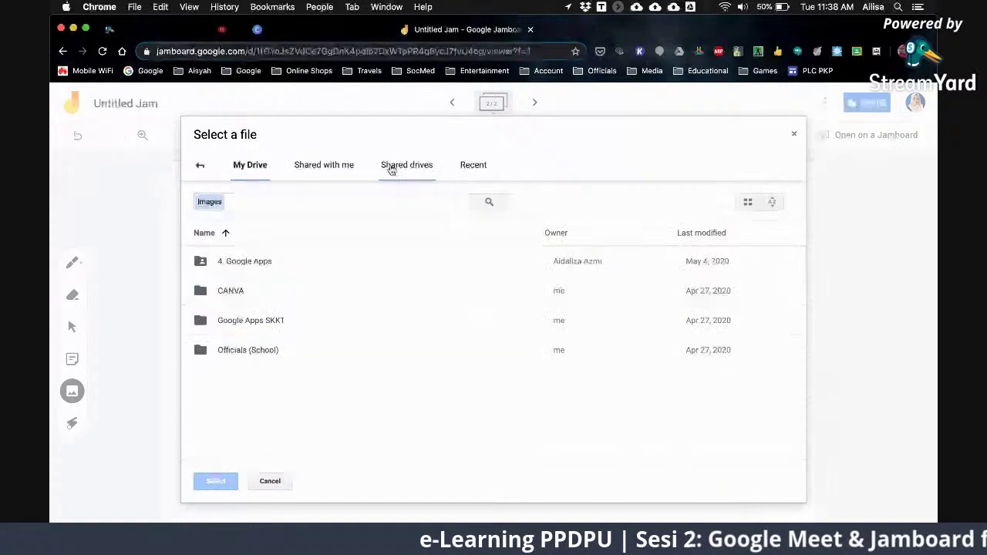
click(467, 163)
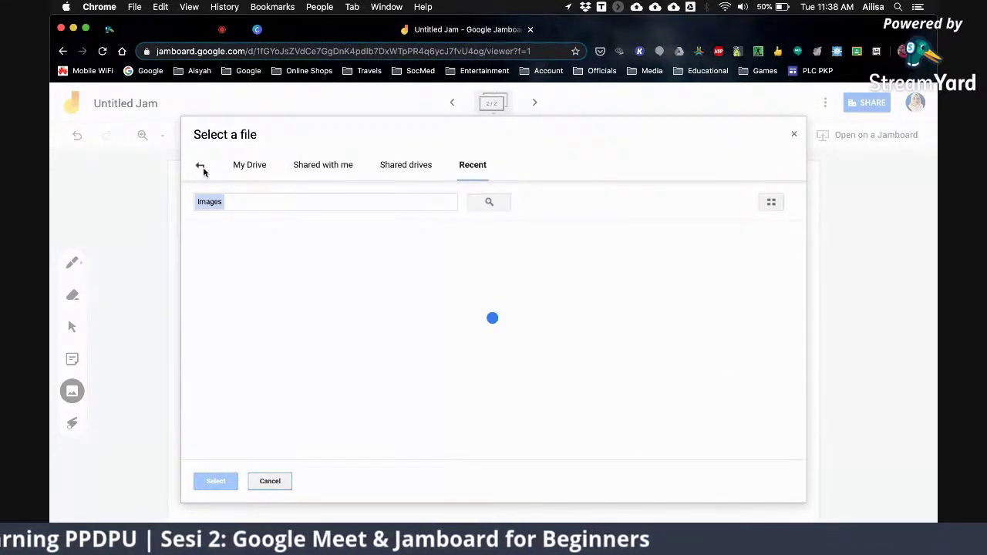
click(251, 166)
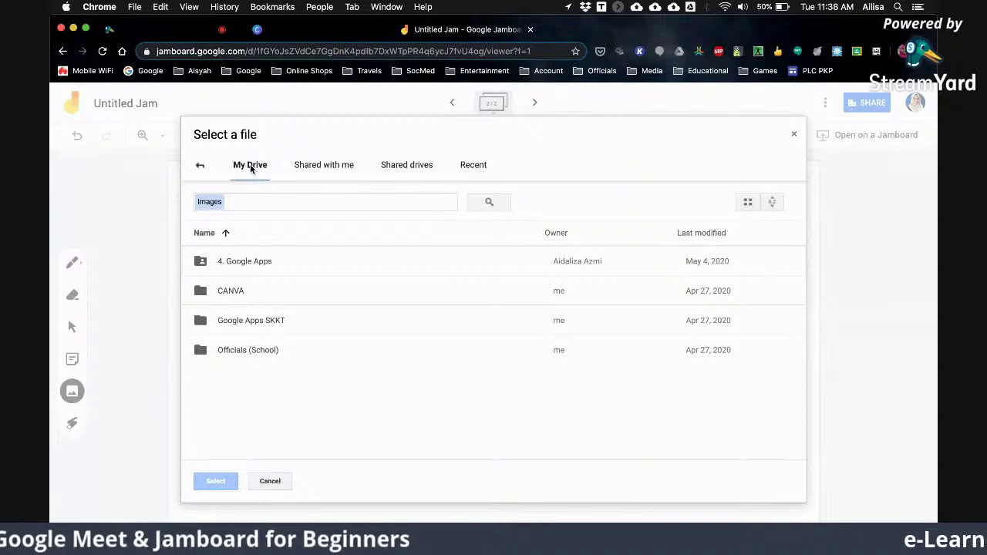
click(200, 167)
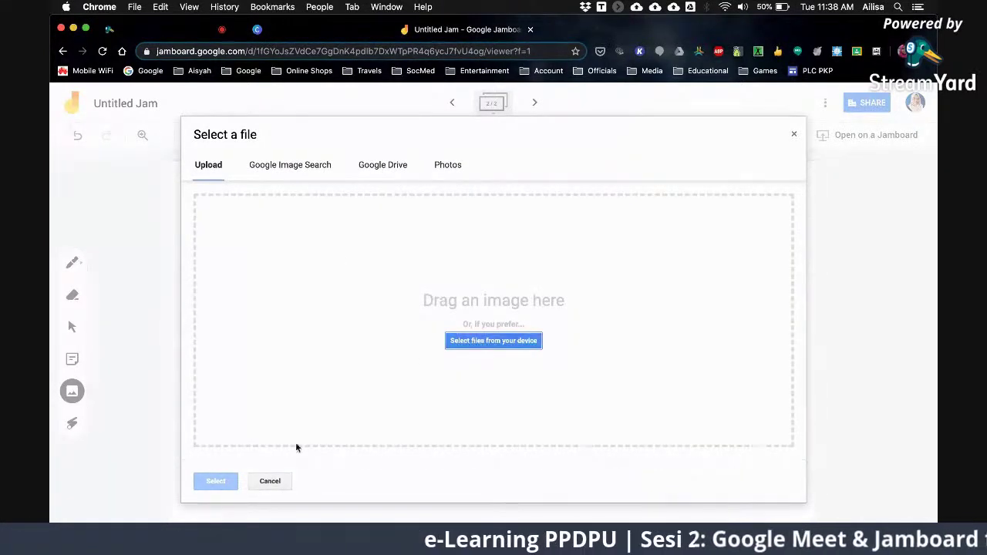
click(278, 480)
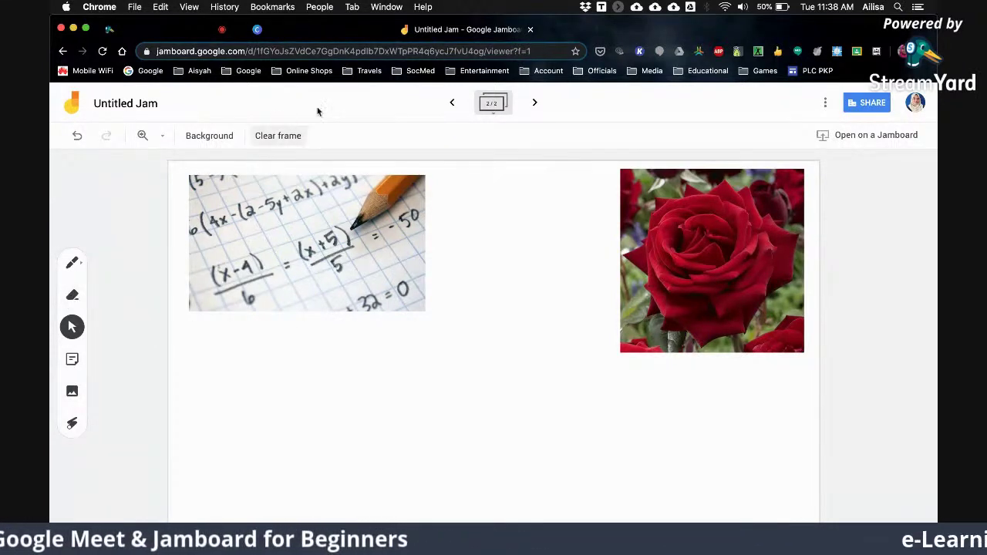
- Go back to the first frame and erase parts of the handwritten name beside the pink sticky note
click(452, 102)
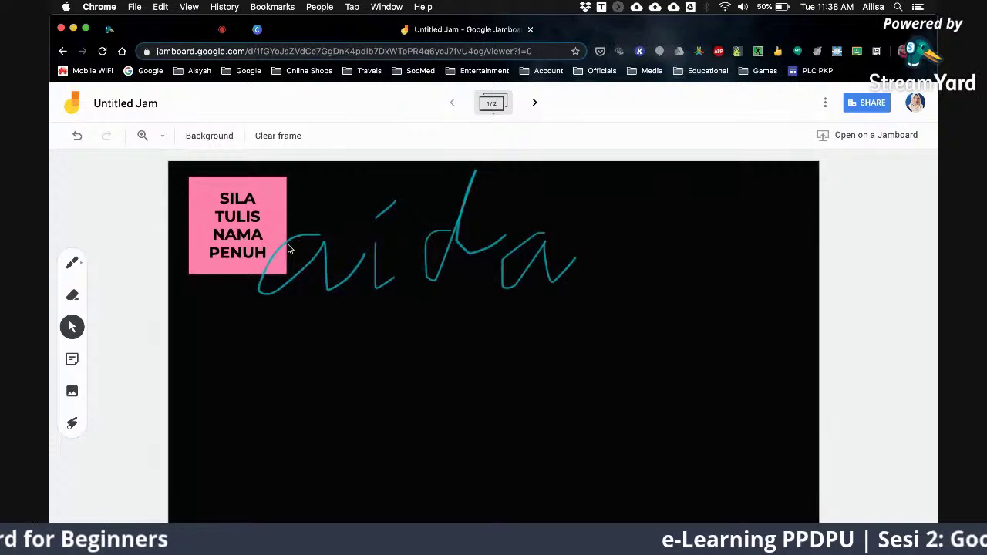
click(72, 294)
mouse_move(308, 232)
mouse_down()
mouse_move(242, 335)
mouse_move(367, 254)
mouse_move(563, 220)
mouse_move(509, 313)
mouse_move(502, 259)
mouse_move(563, 210)
mouse_up()
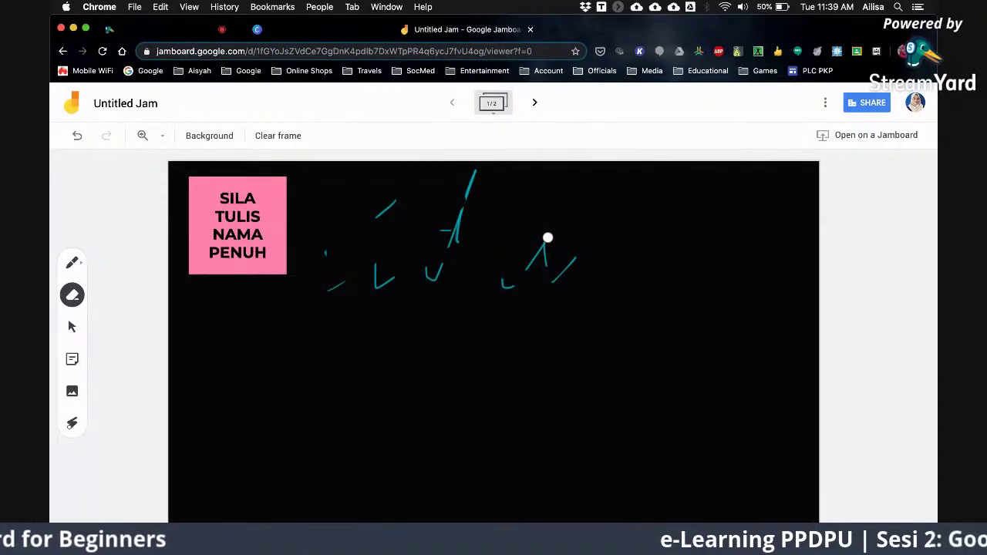
- Point out the pink sticky note's text and the area below the handwriting with the laser
click(72, 424)
mouse_move(296, 219)
mouse_down()
mouse_move(176, 247)
mouse_move(232, 289)
mouse_move(301, 205)
mouse_move(202, 267)
mouse_move(278, 231)
mouse_move(246, 222)
mouse_move(293, 270)
mouse_move(231, 193)
mouse_move(309, 231)
mouse_move(255, 210)
mouse_up()
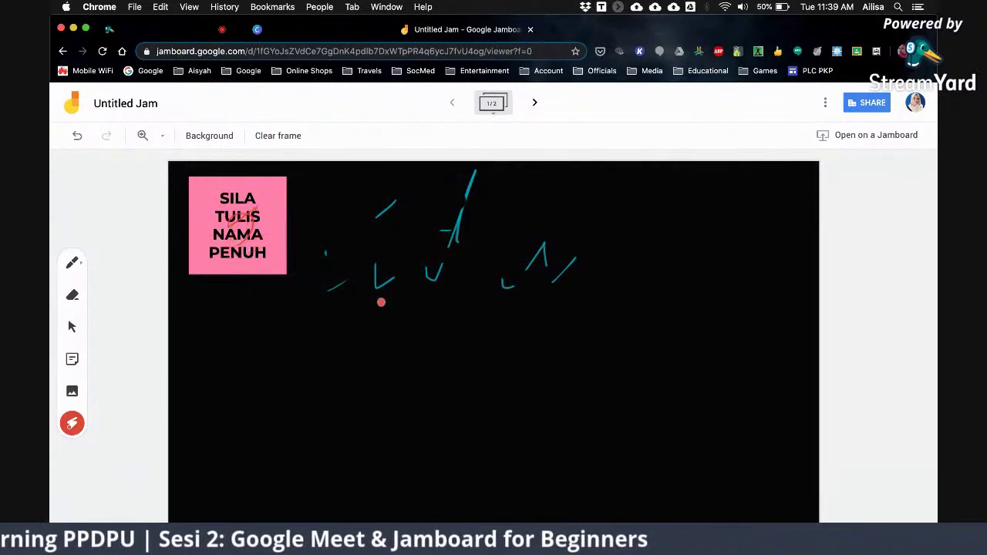
mouse_move(383, 307)
mouse_down()
mouse_move(412, 279)
mouse_move(412, 312)
mouse_up()
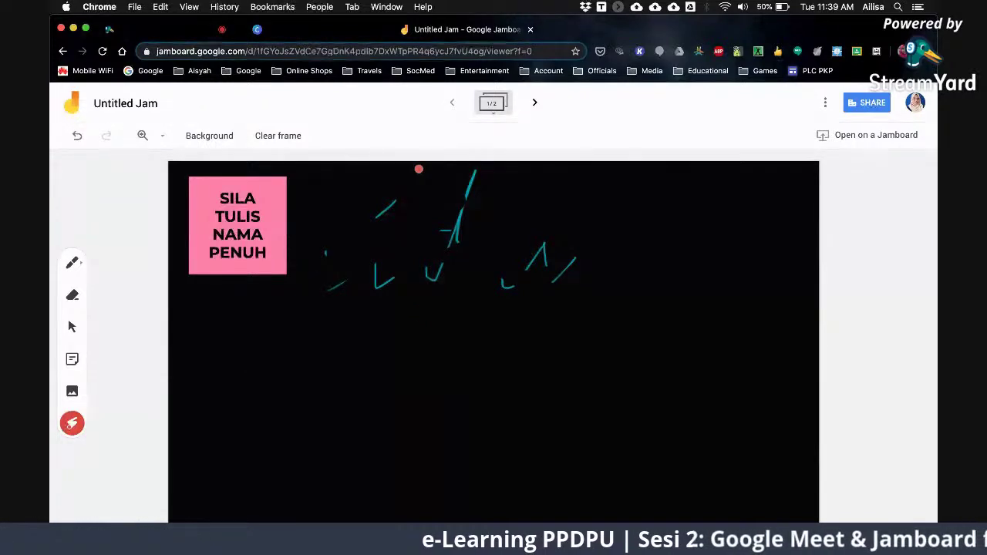
- Rename the jam as "INI CONTOH"
click(137, 107)
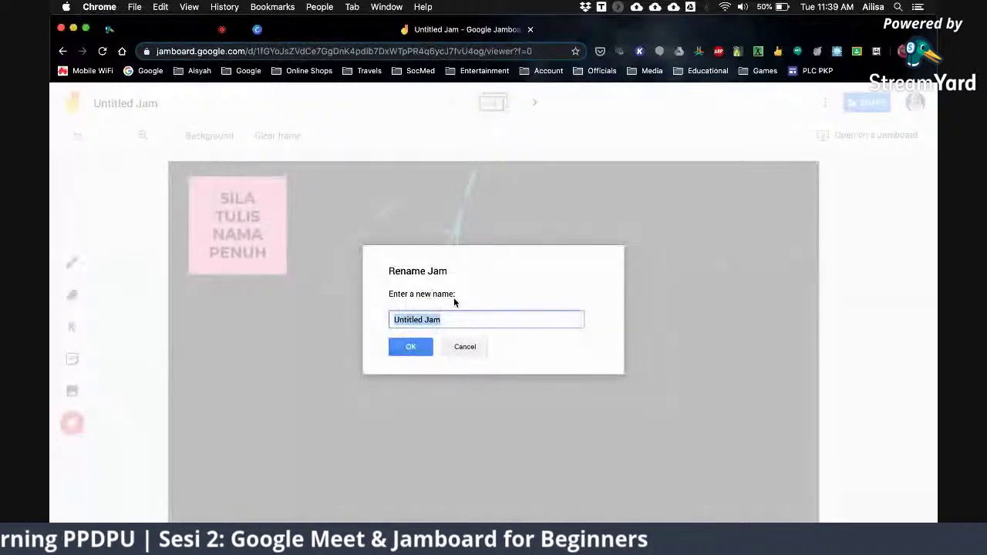
text(INI CONTOH)
click(410, 348)
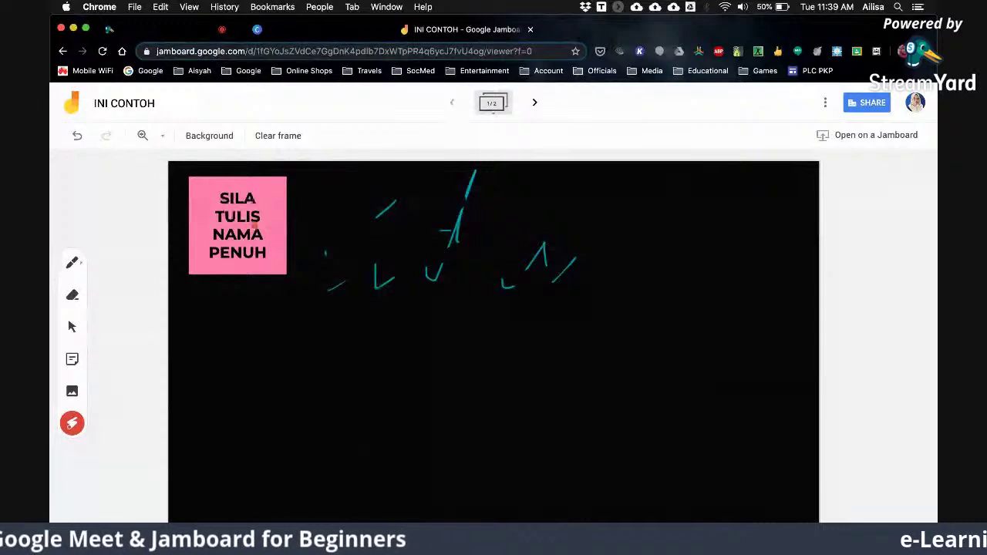
- Return to the Jamboard home page, switch to the fourth alternative account listed, and close the previous account's Jamboard tab
click(74, 109)
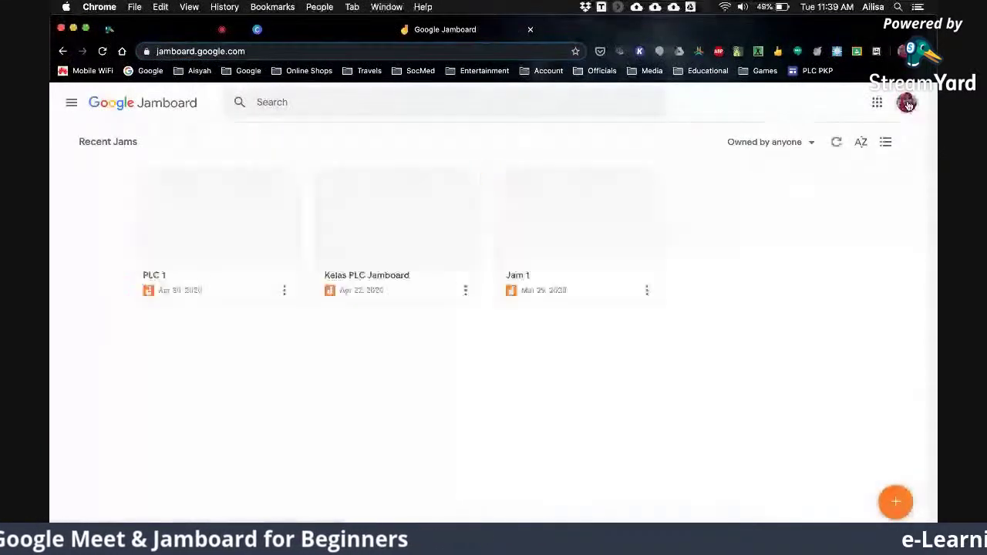
click(907, 104)
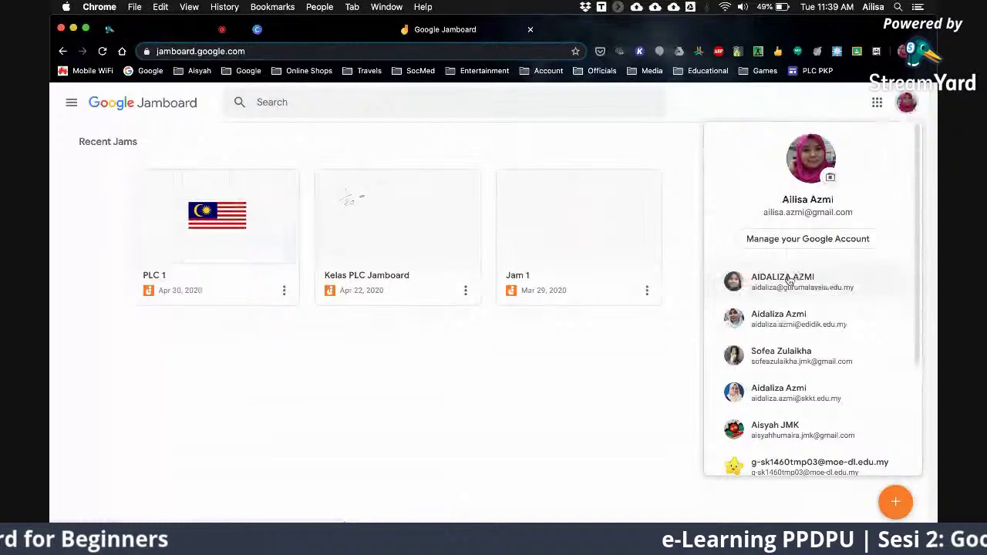
click(780, 391)
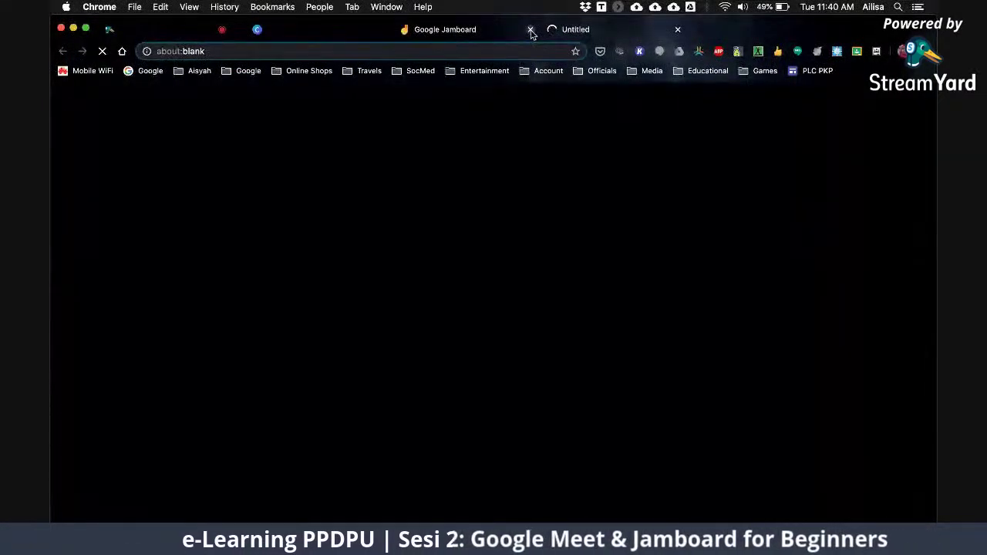
click(531, 31)
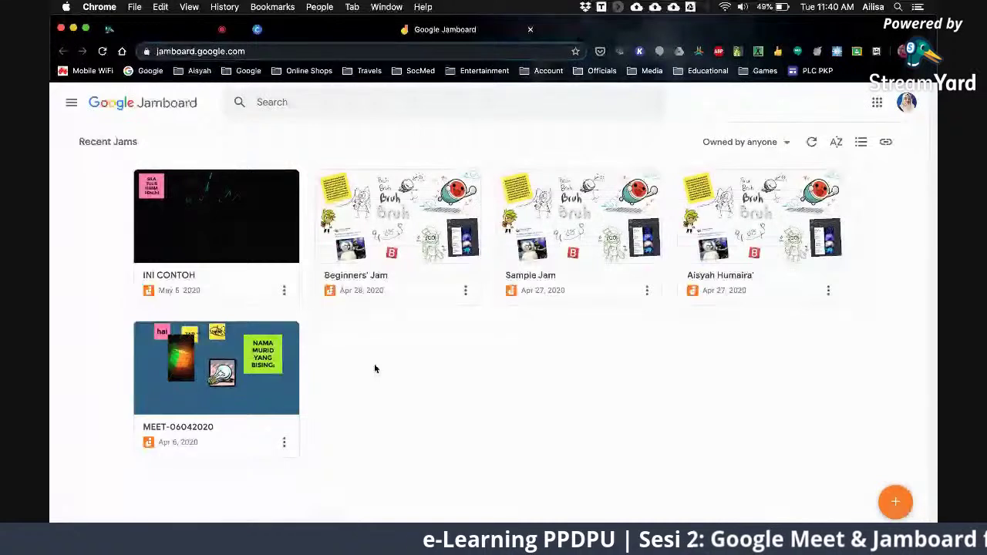
- Open the jam "Sample Jam" and examine its first frame, briefly selecting the yellow sticky note
click(561, 235)
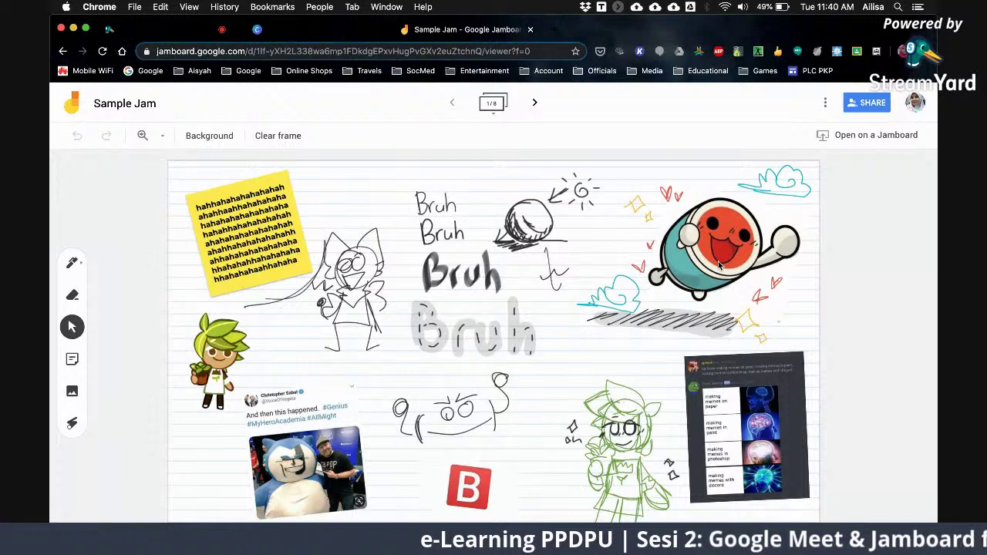
click(231, 272)
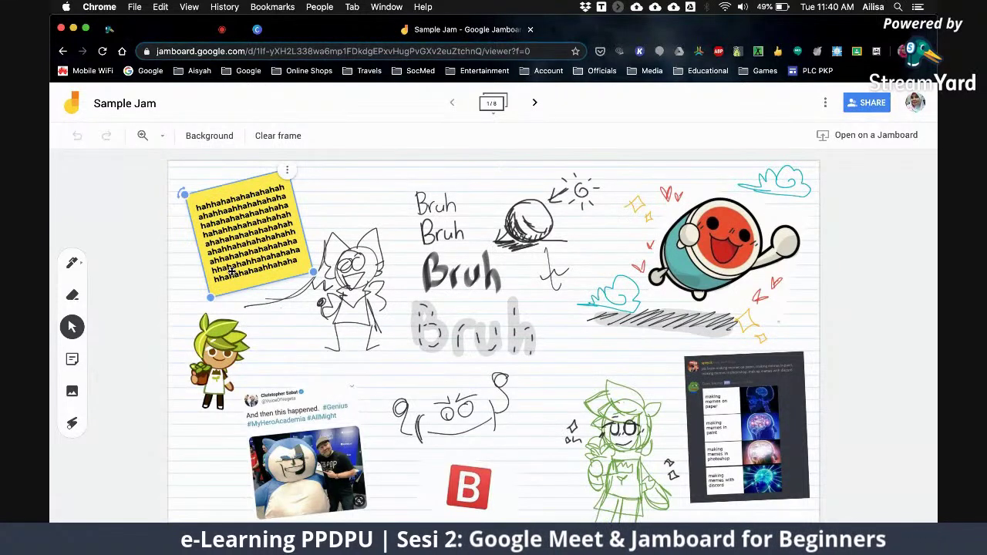
click(361, 217)
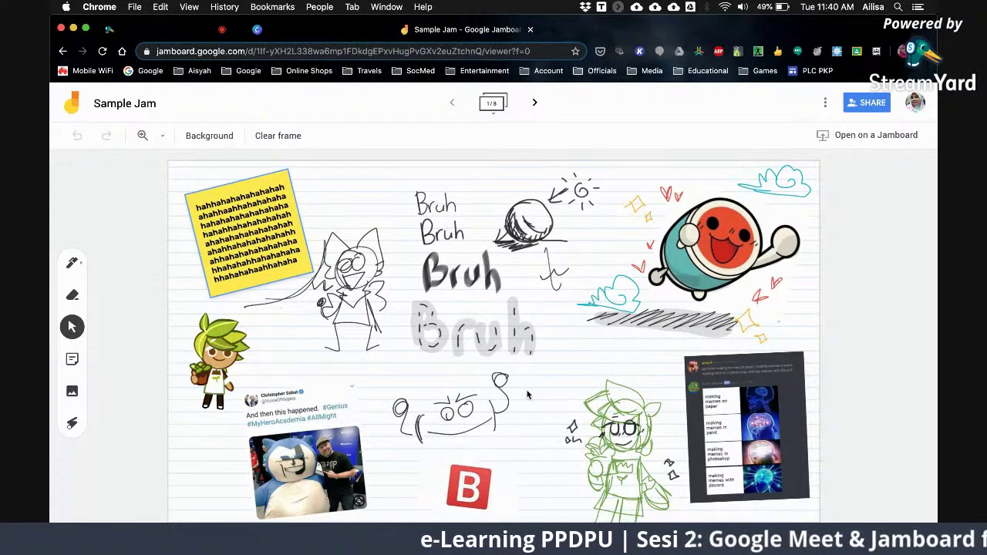
- Step through frames 2 to 5 of the jam, examining the drawings, algebra questions, number line and answer exercise
click(534, 104)
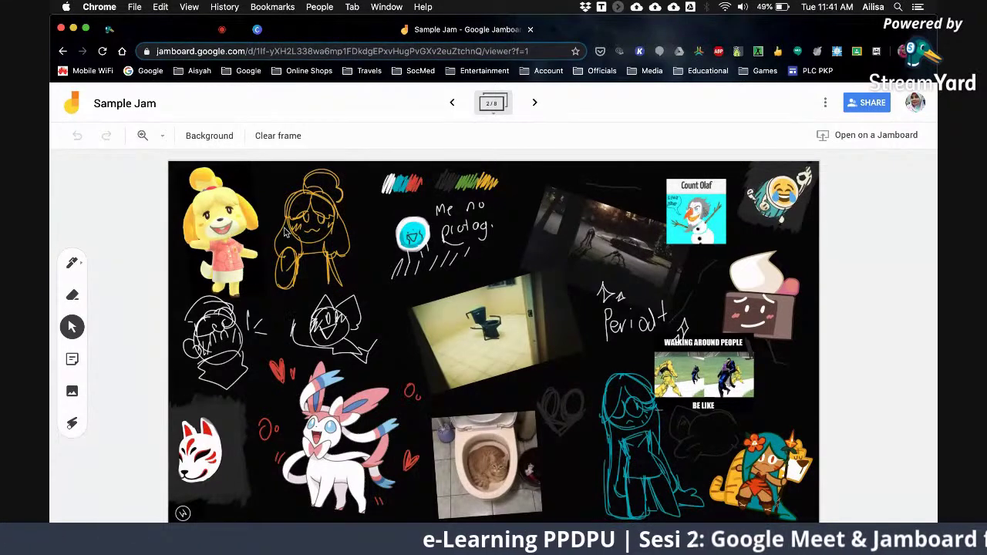
click(535, 104)
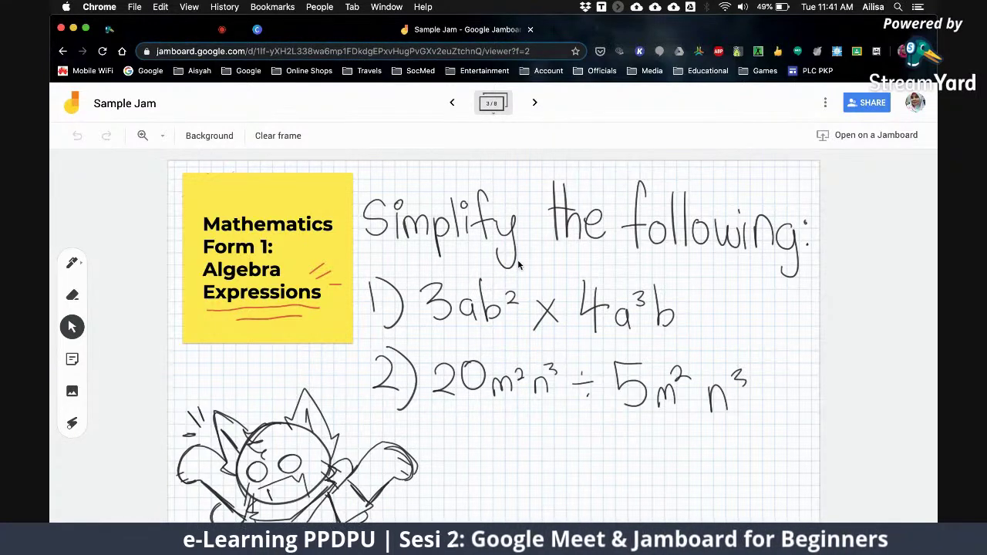
click(536, 105)
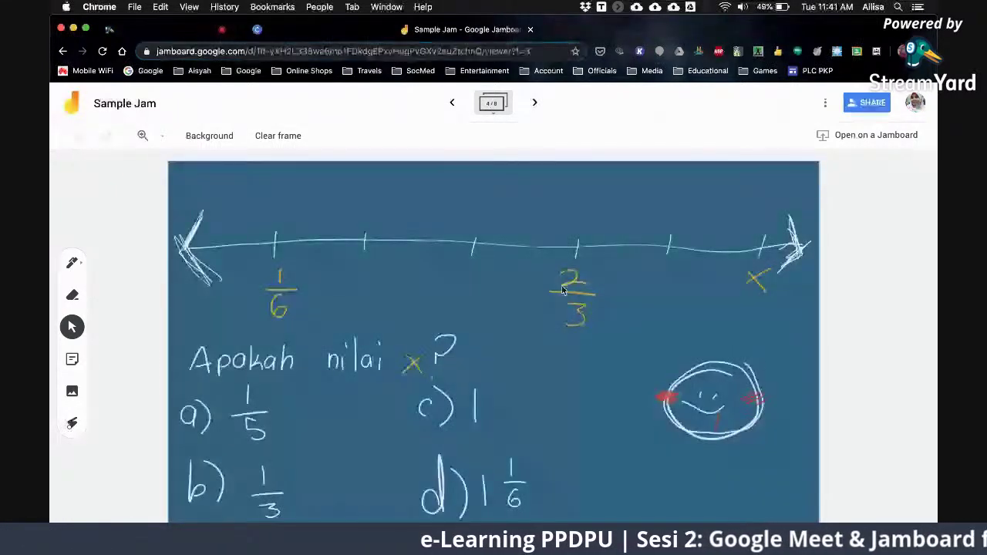
click(535, 104)
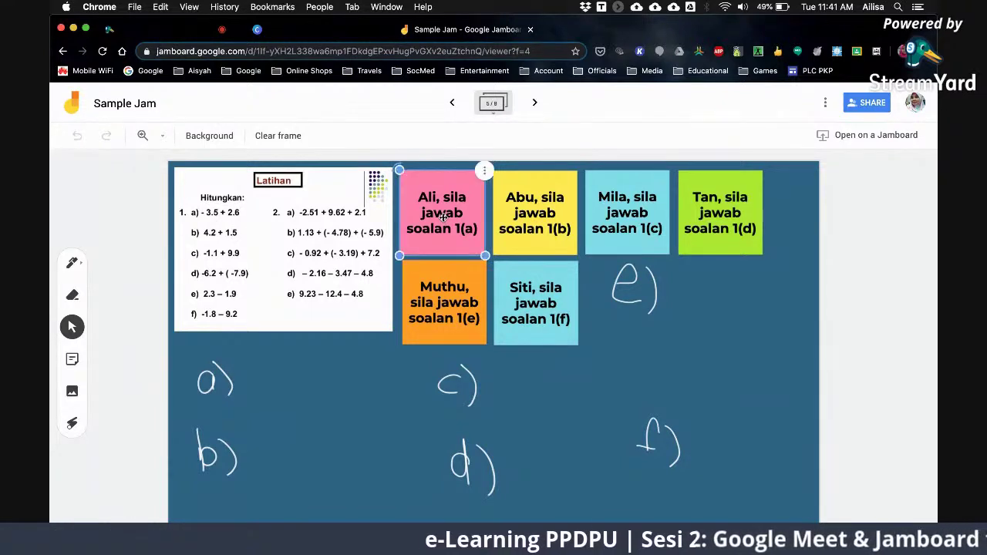
- Point out the sticky notes on frame 5 that assign questions 1(b) and 1(d) and their answer spaces
click(515, 223)
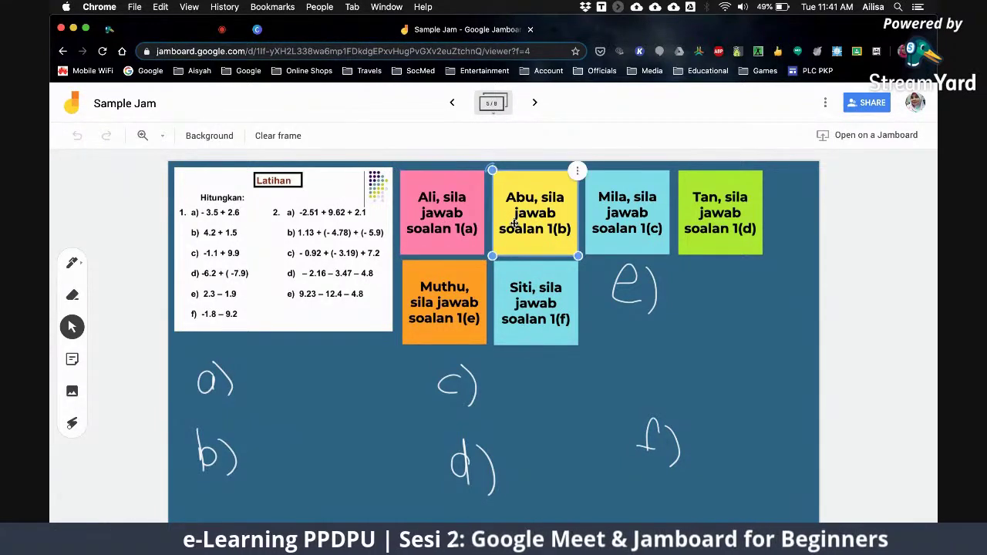
click(264, 374)
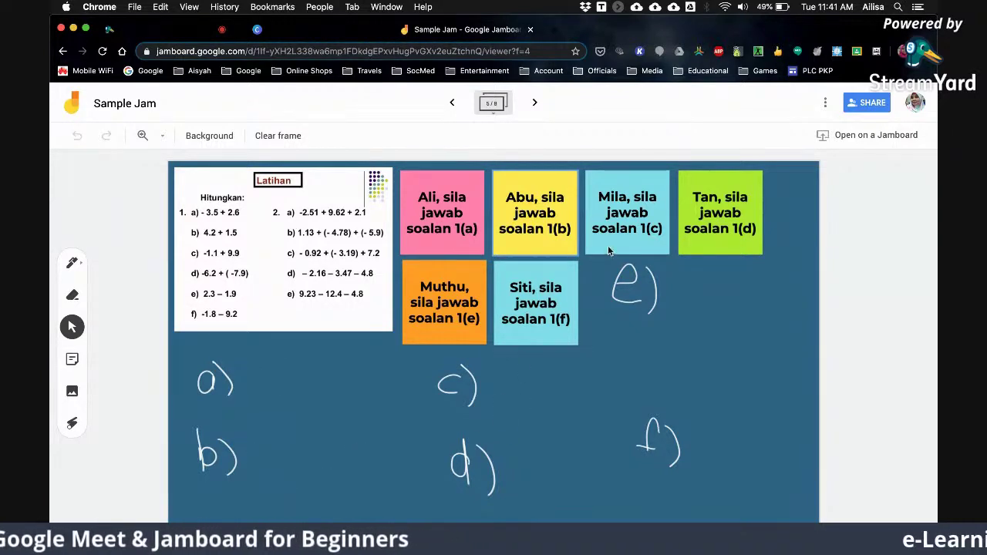
click(718, 229)
click(524, 462)
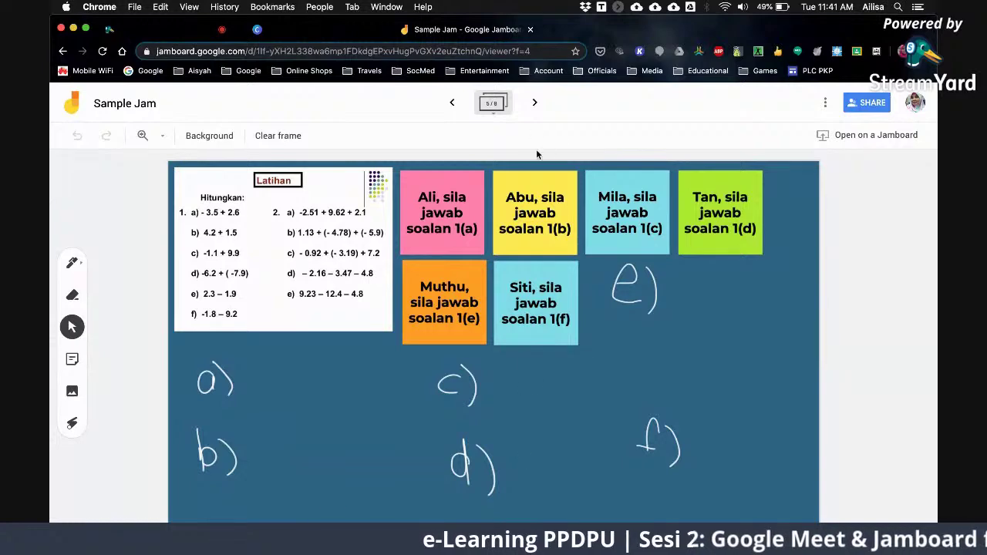
- Examine the question 2 exercise on frame 6, briefly selecting the pink sticky note, and go on to frame 7
click(535, 104)
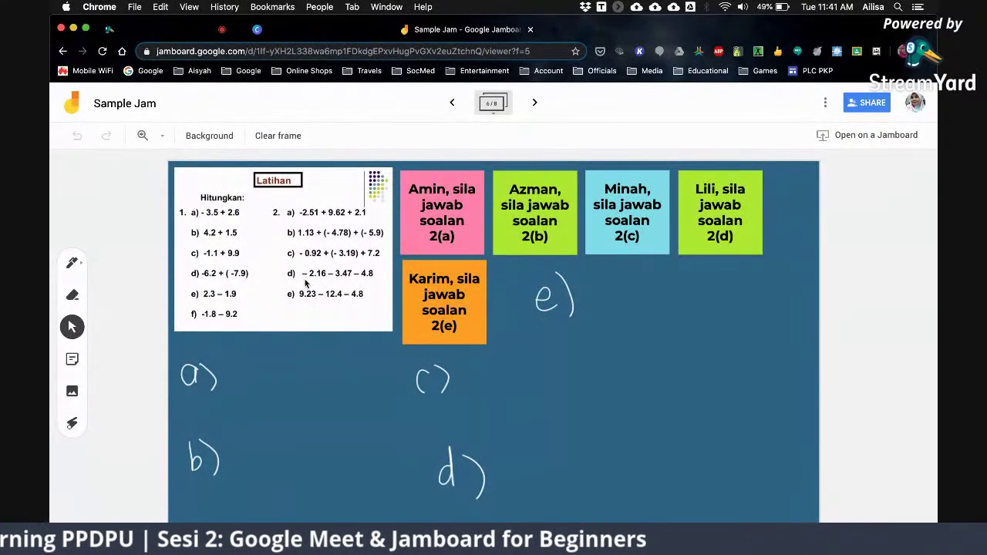
click(462, 217)
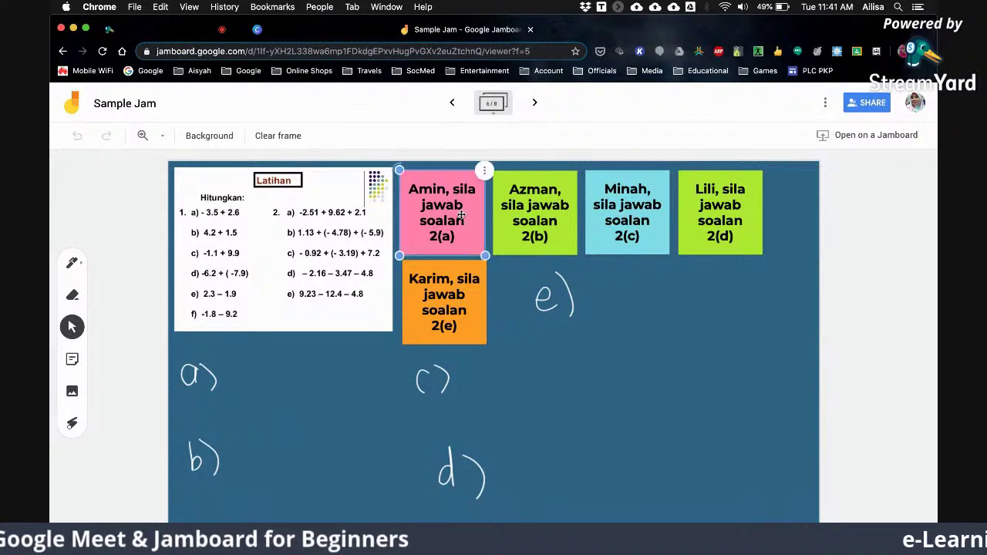
key(Escape)
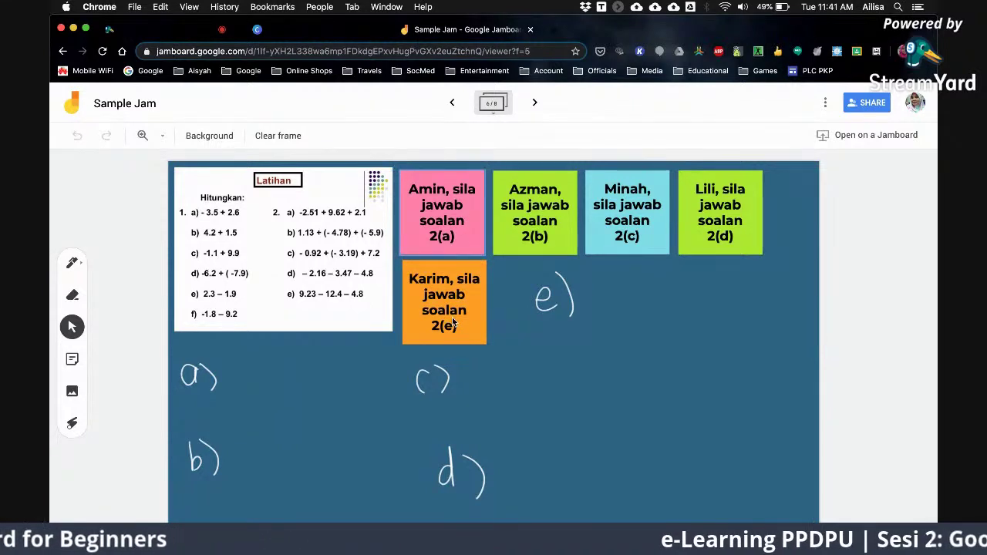
click(535, 102)
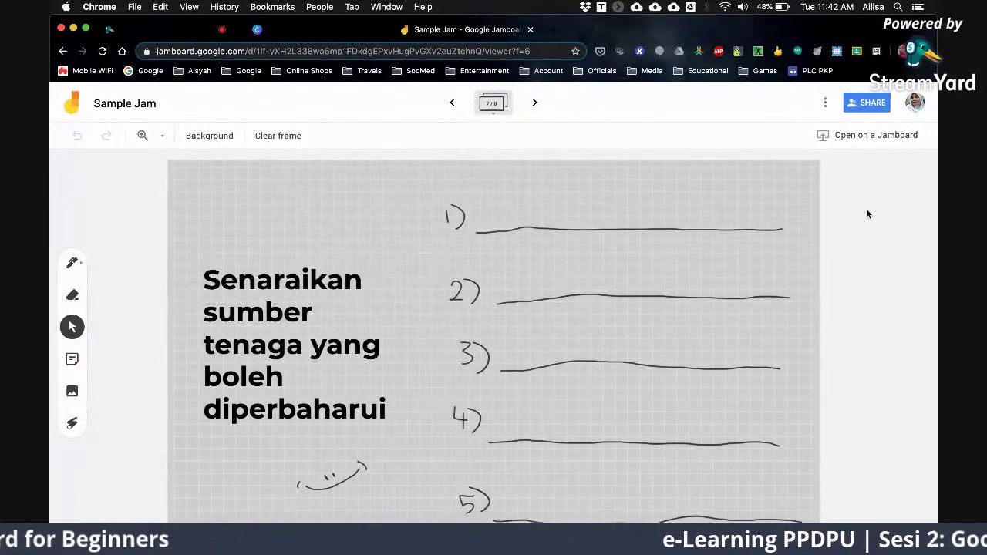
- Open the jam's sharing settings and examine the available link sharing options
click(870, 102)
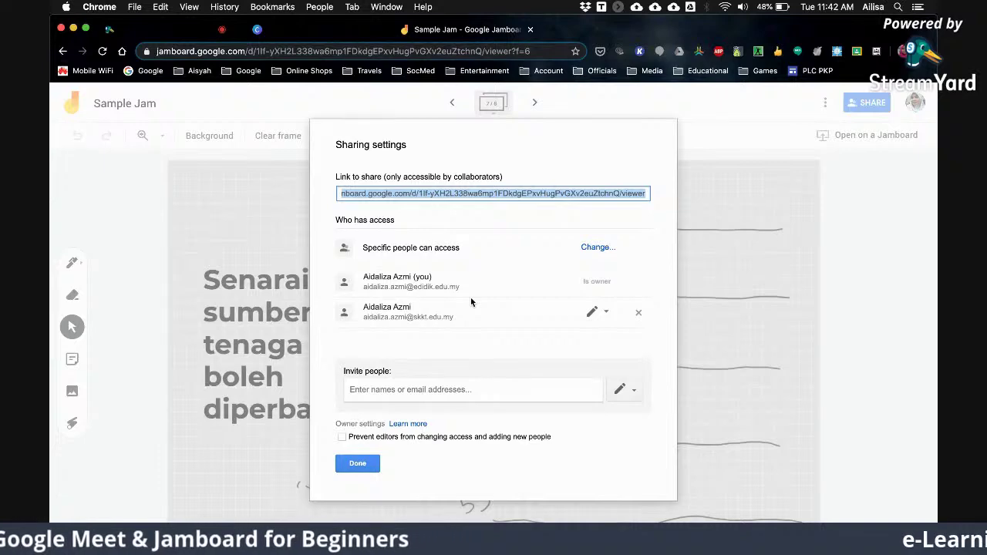
scroll(493, 270, up, 3)
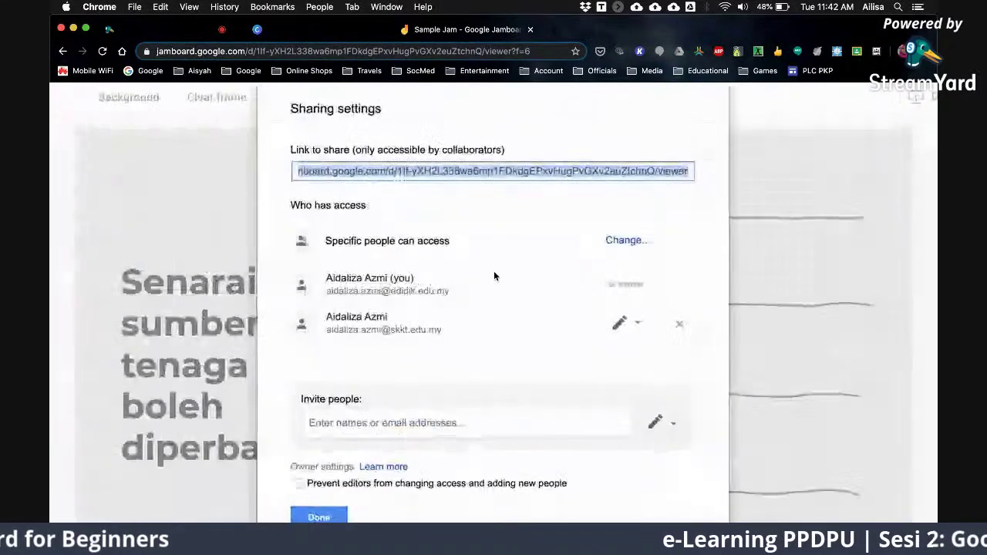
click(623, 241)
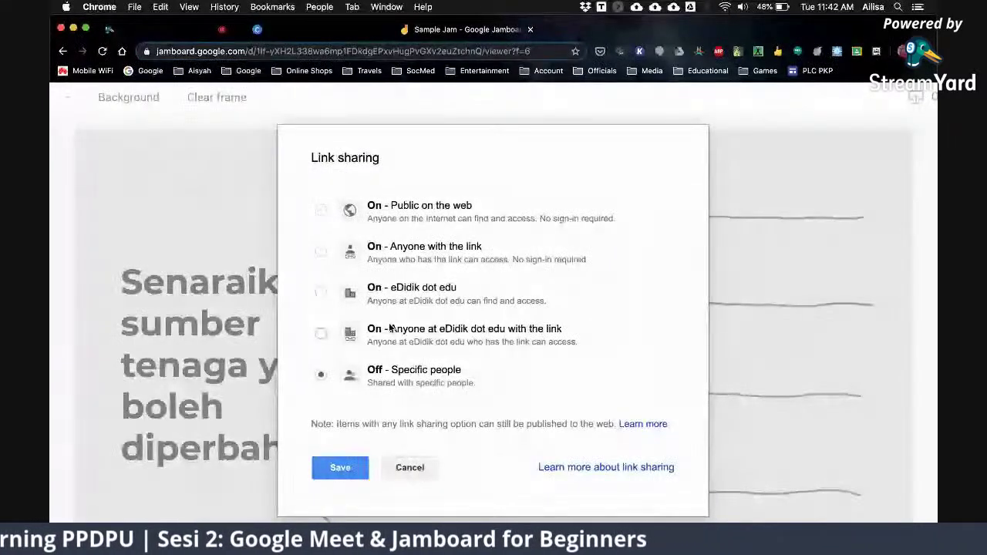
scroll(393, 328, up, 3)
scroll(390, 330, down, 3)
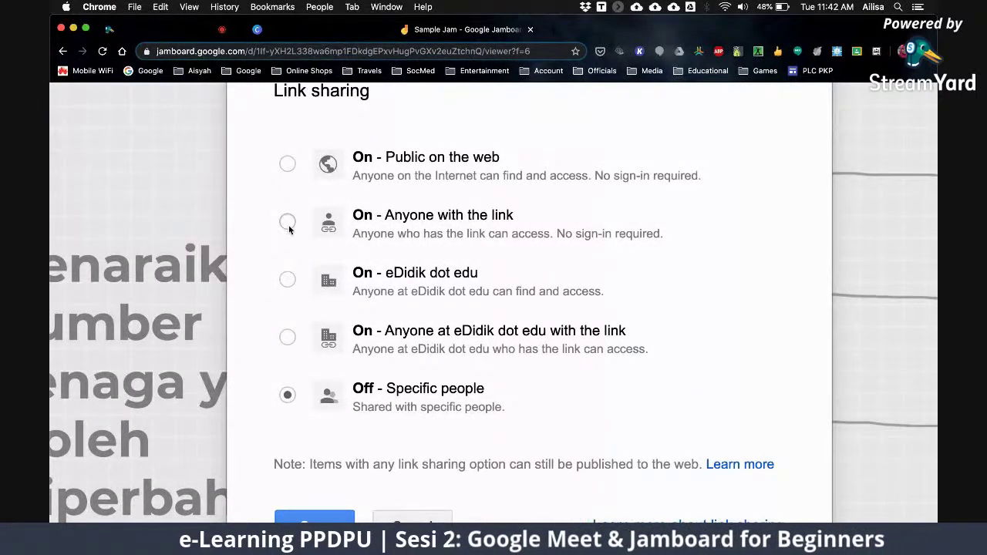
- Choose "On - eDidik dot edu" as the link sharing option and set its access to "Can edit"
click(285, 281)
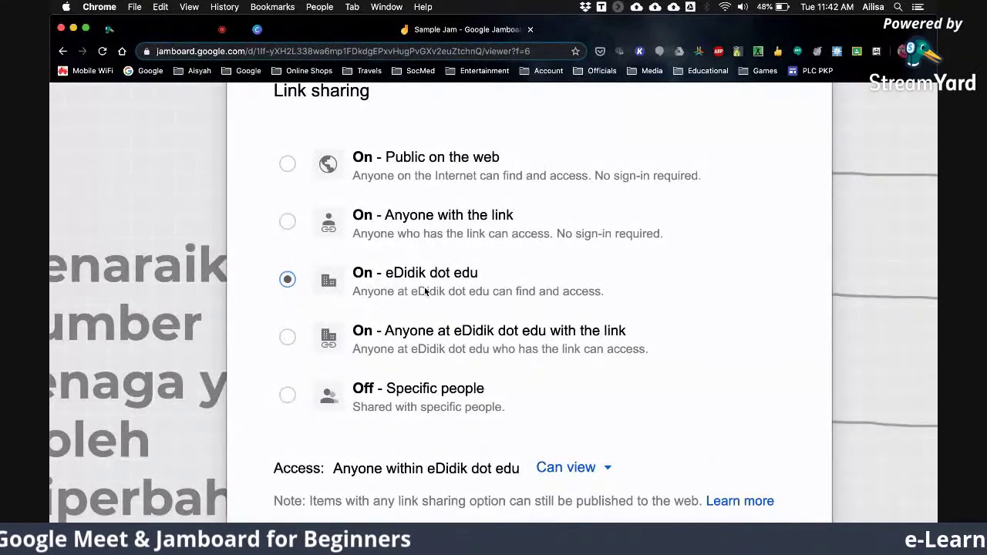
scroll(439, 287, down, 5)
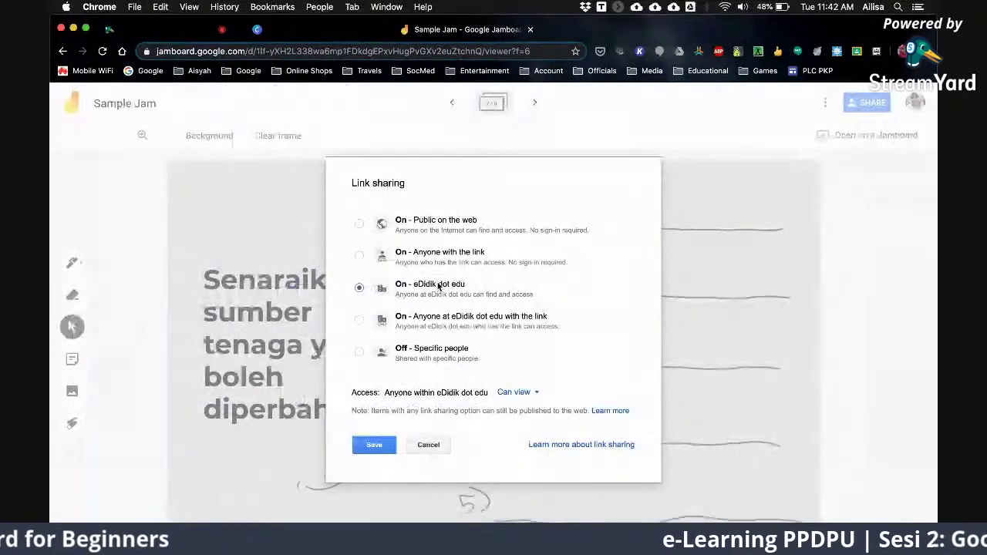
scroll(530, 395, up, 5)
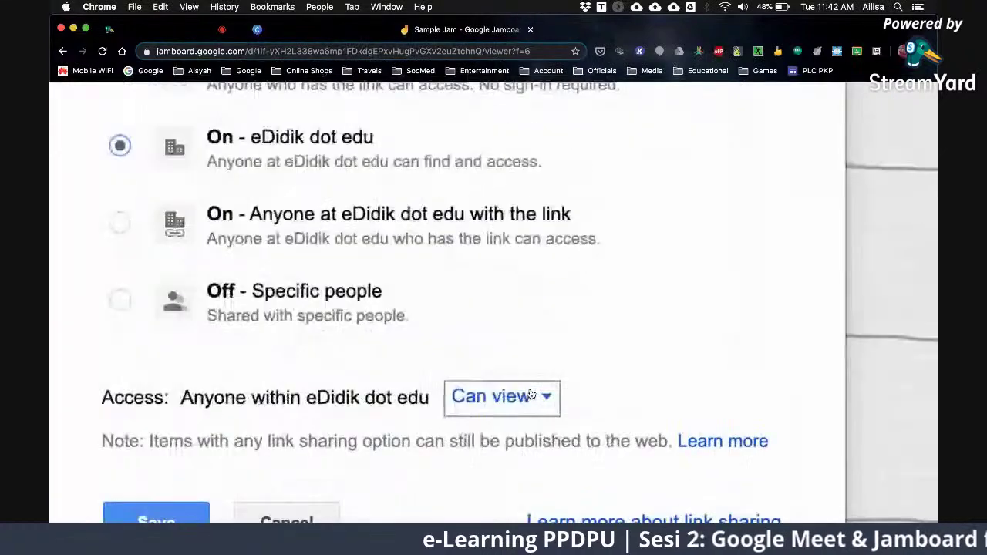
scroll(584, 403, down, 5)
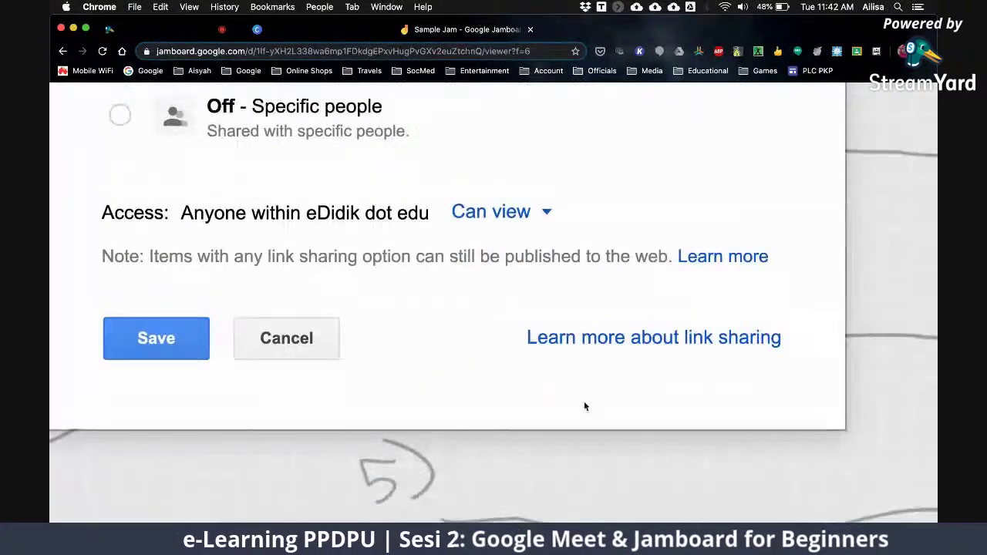
click(548, 215)
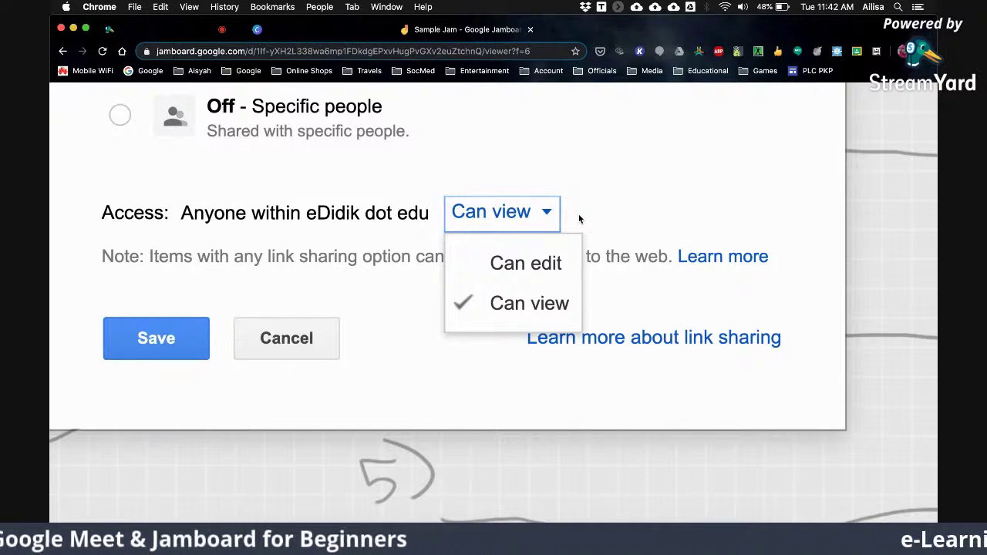
click(527, 259)
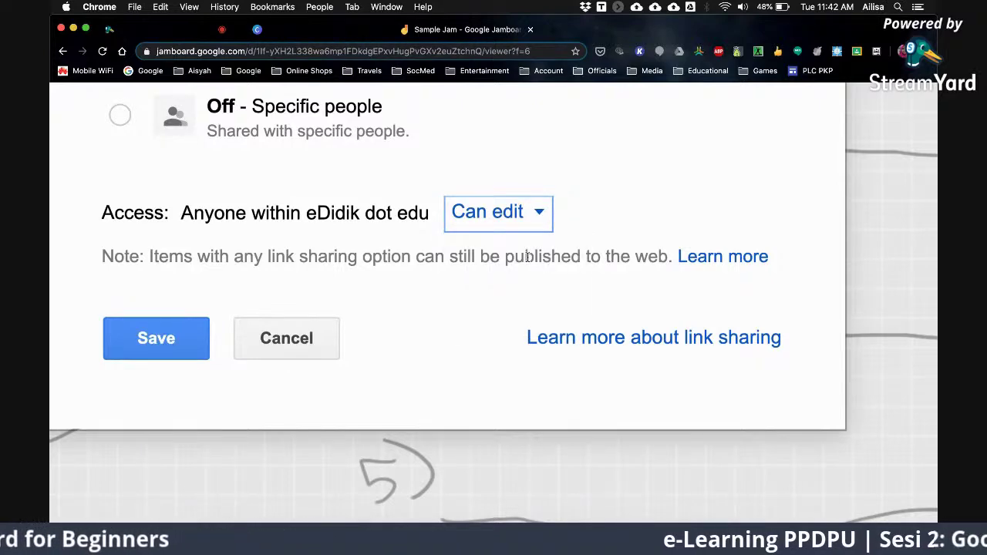
- Set link sharing to "On - Anyone with the link" with "Can view" access and save it
key(super+0)
click(358, 258)
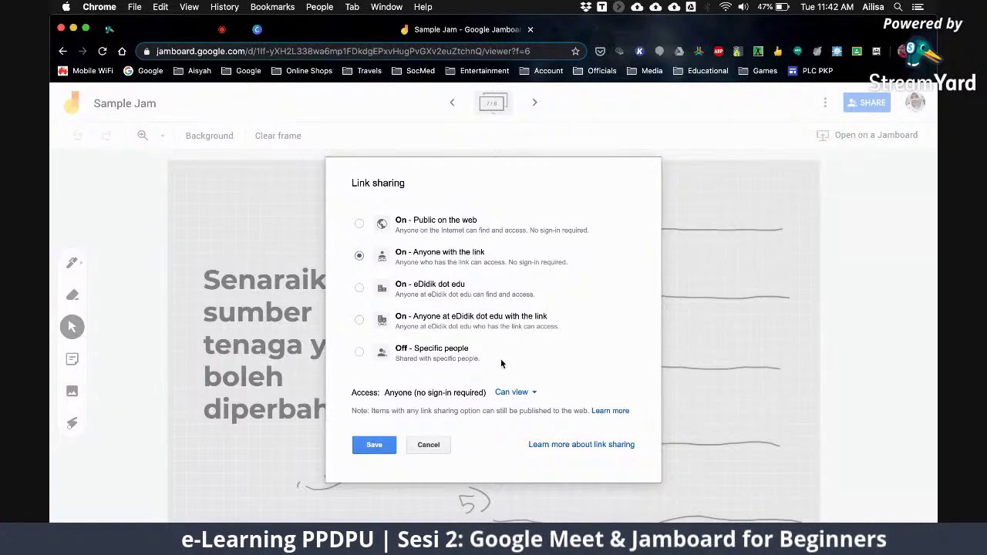
scroll(364, 261, up, 3)
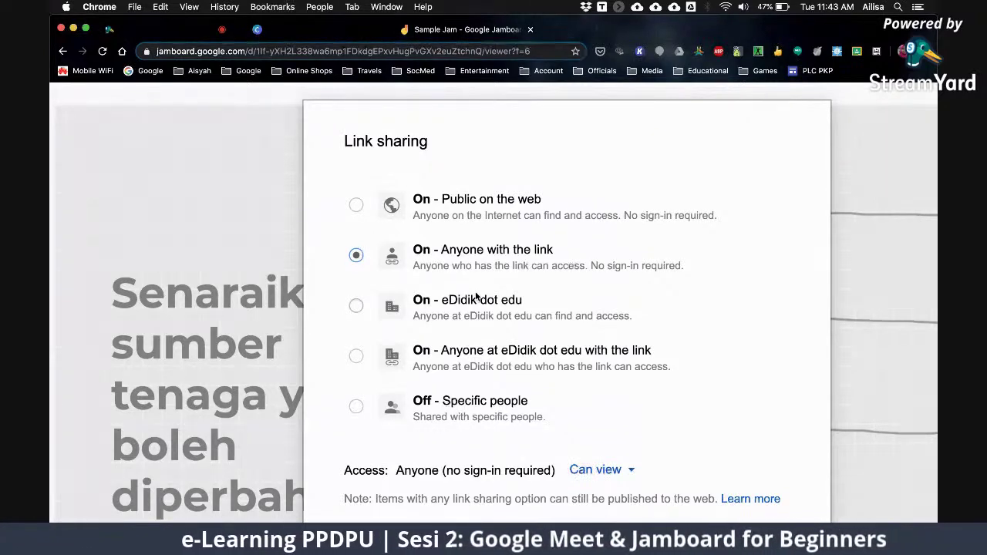
key(super+minus)
key(super+minus)
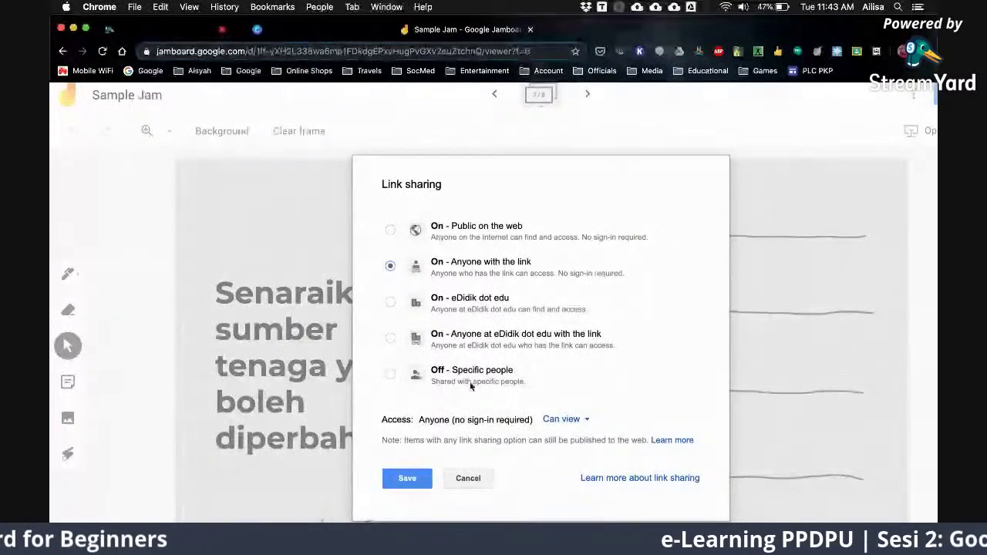
click(424, 480)
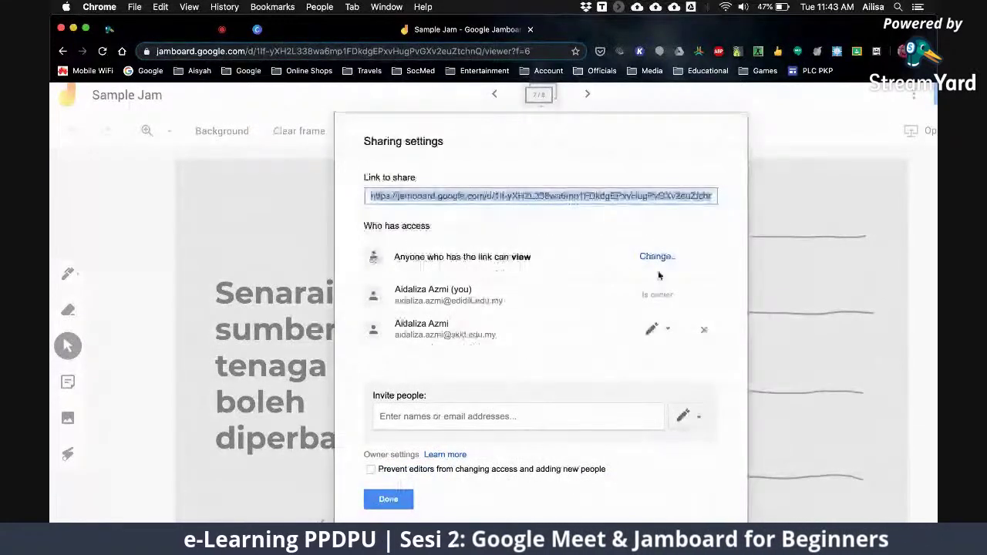
- Change the access for anyone with the link to "Can edit", save it and close the sharing settings
click(656, 257)
click(567, 408)
click(570, 429)
click(407, 467)
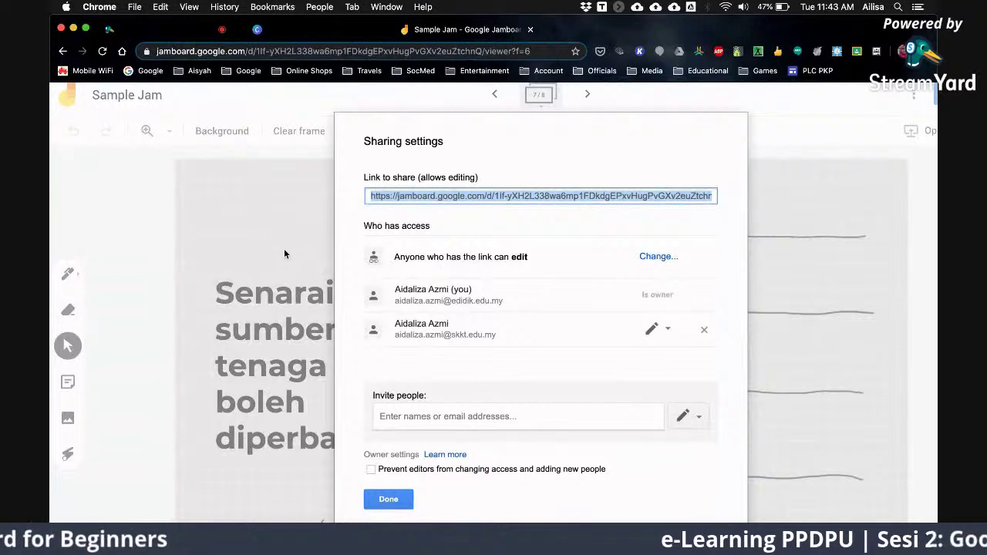
click(389, 499)
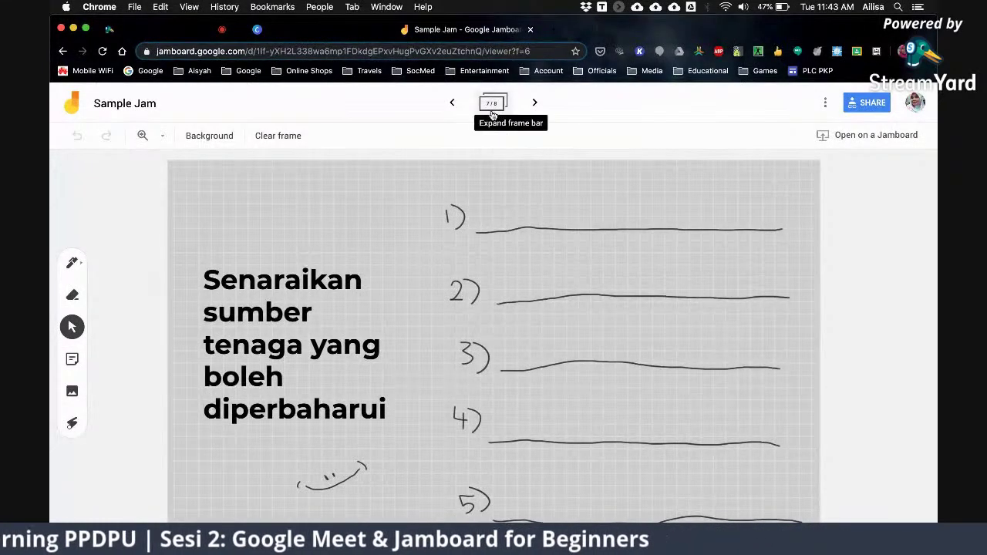
- Compare frames 7 and 8 by moving between them, and expand the frame bar to show all frames
click(532, 104)
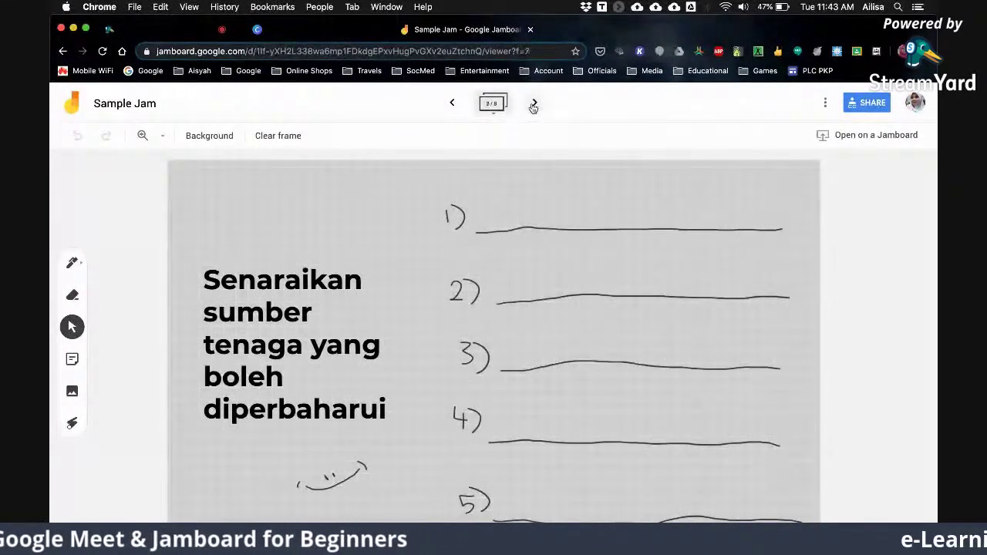
click(454, 103)
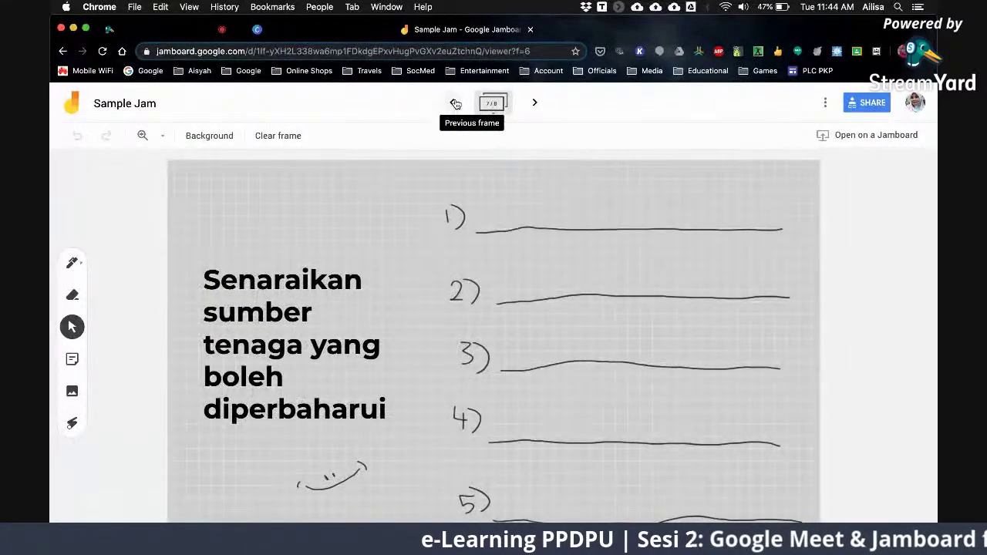
click(535, 103)
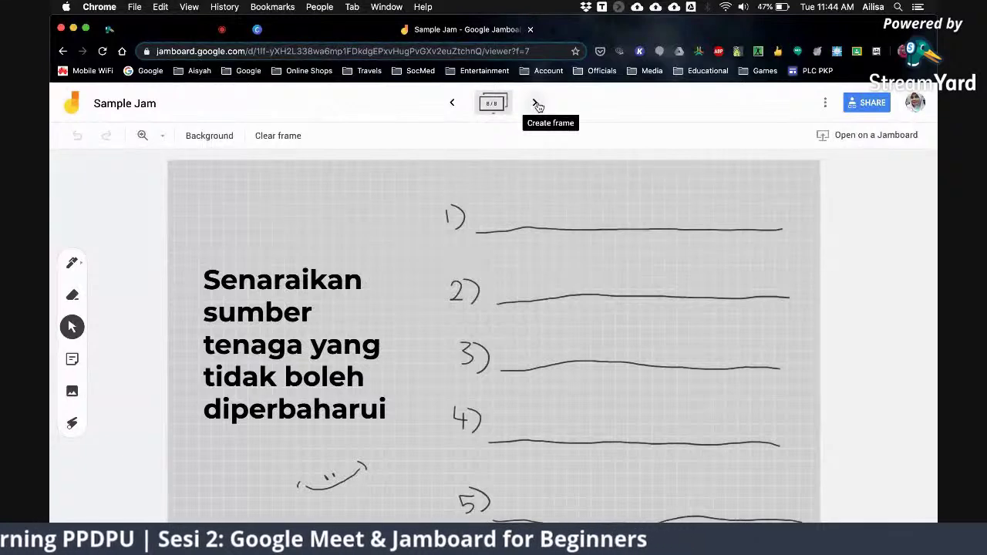
click(494, 108)
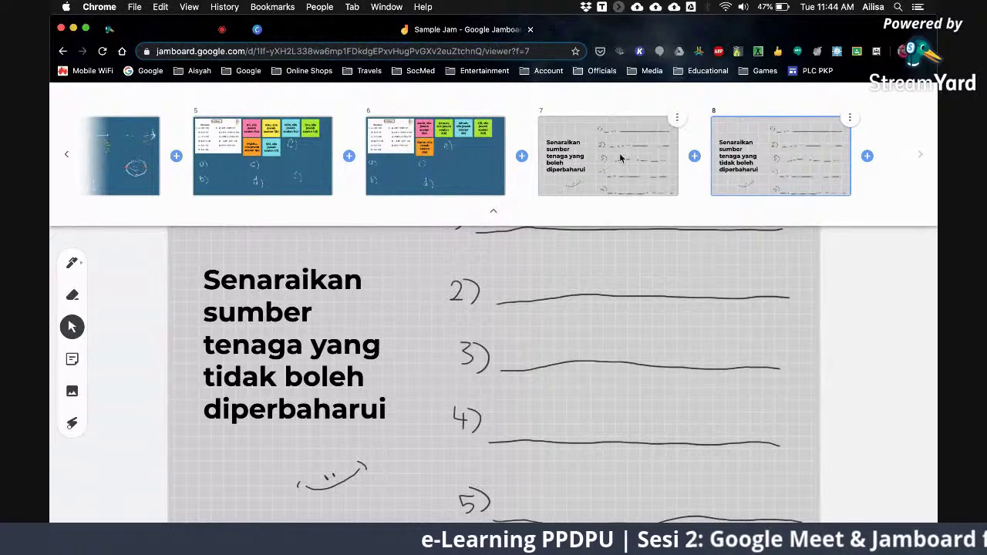
- Insert a blank frame between frames 6 and 7, select it and delete it again
click(521, 156)
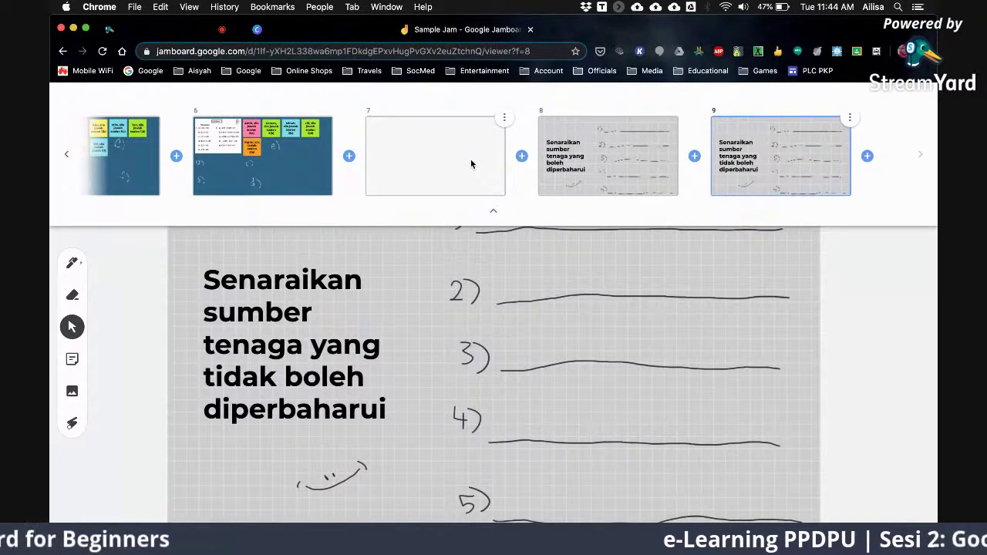
click(418, 155)
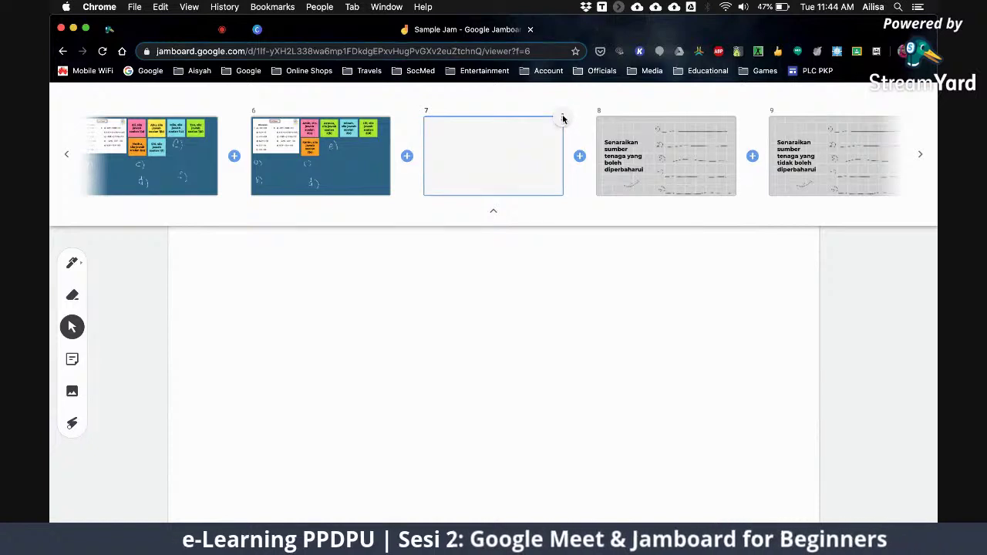
click(563, 117)
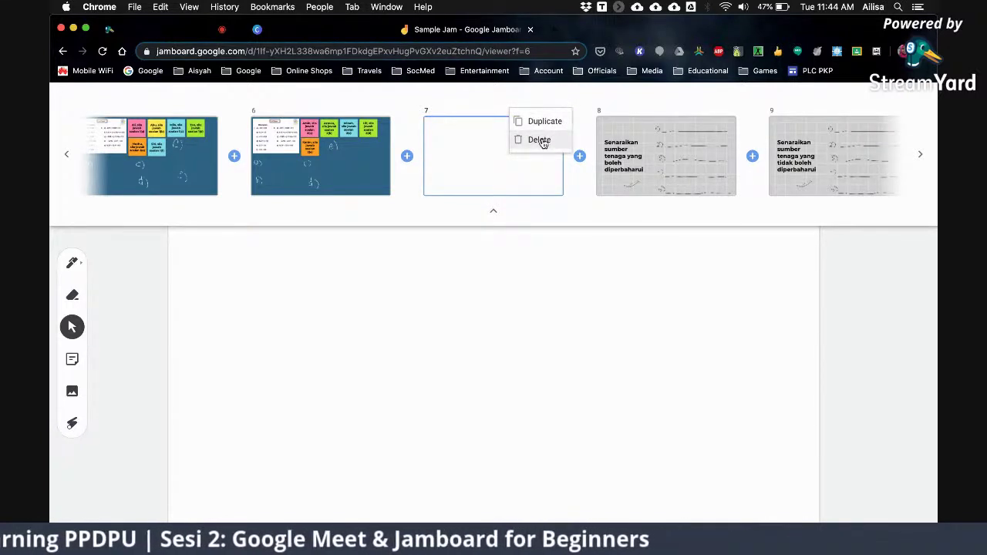
click(539, 140)
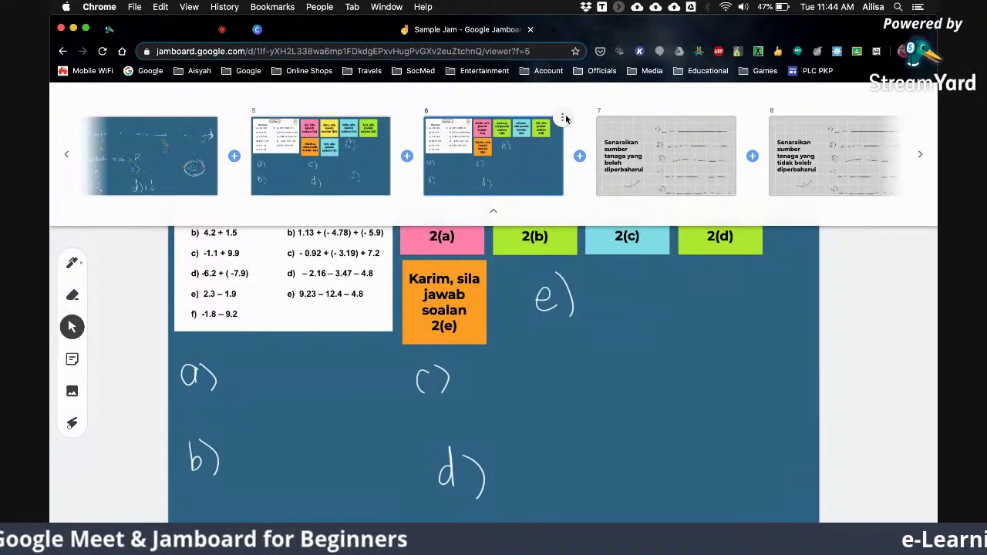
- Move the "Senaraikan sumber tenaga yang boleh diperbaharui" frame to position 5 and then to position 6, between the two exercise frames
click(564, 118)
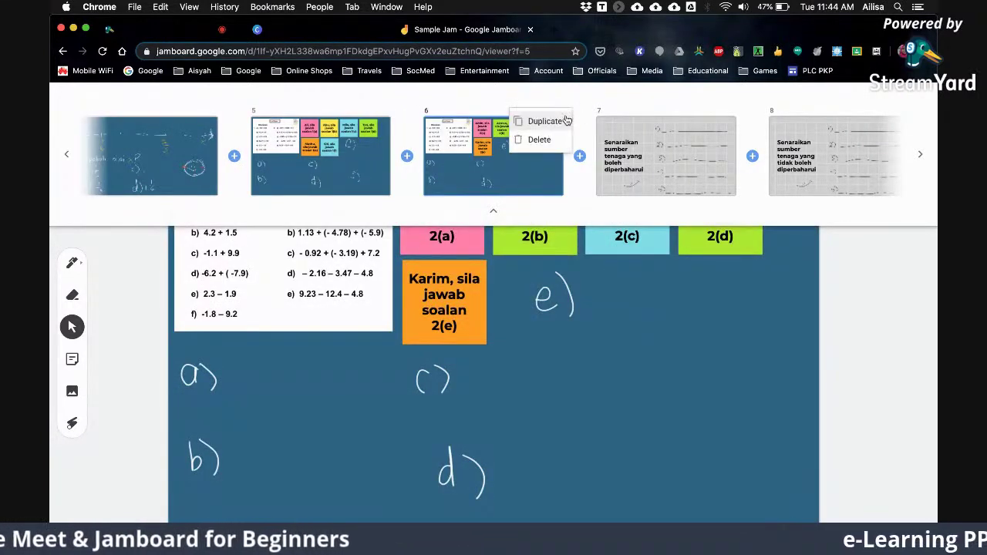
click(919, 163)
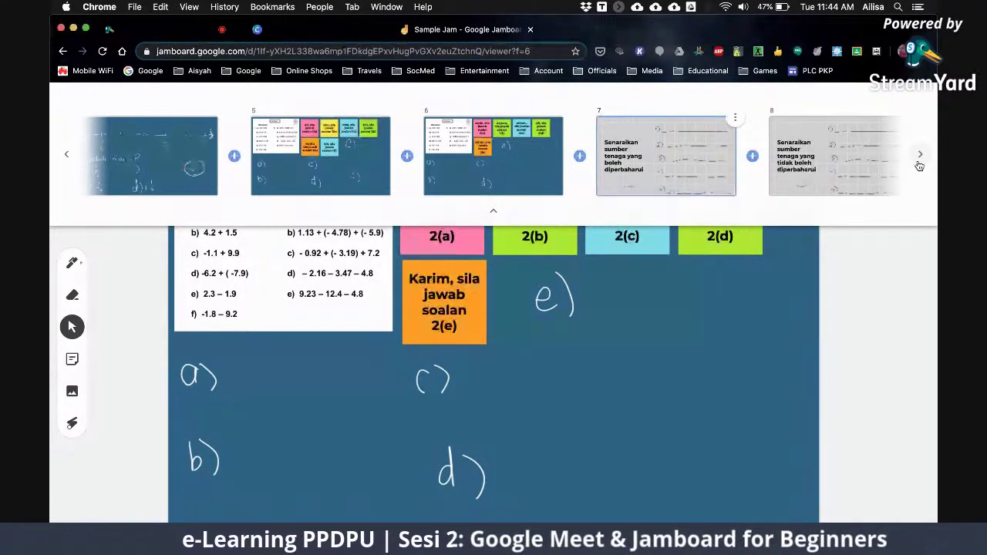
click(644, 155)
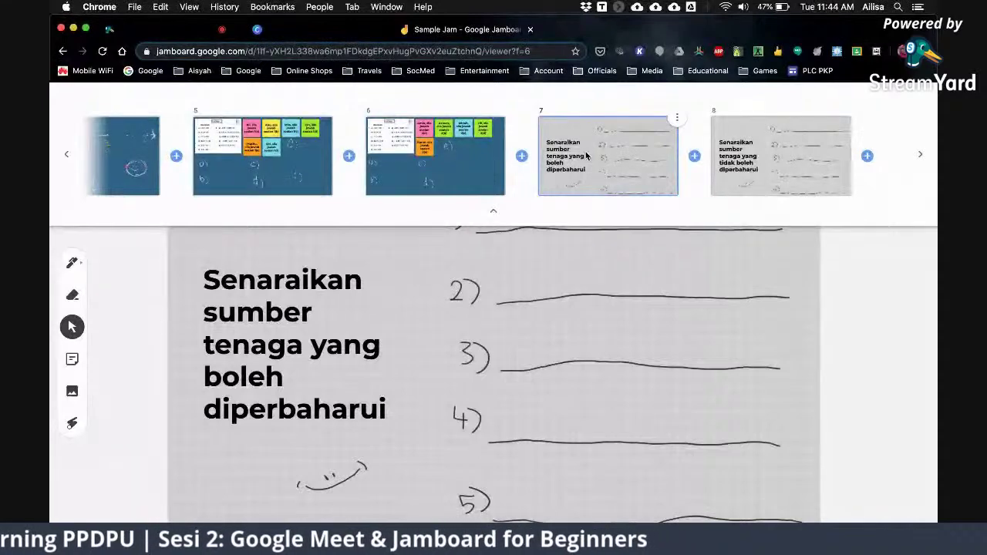
drag(551, 154, 200, 145)
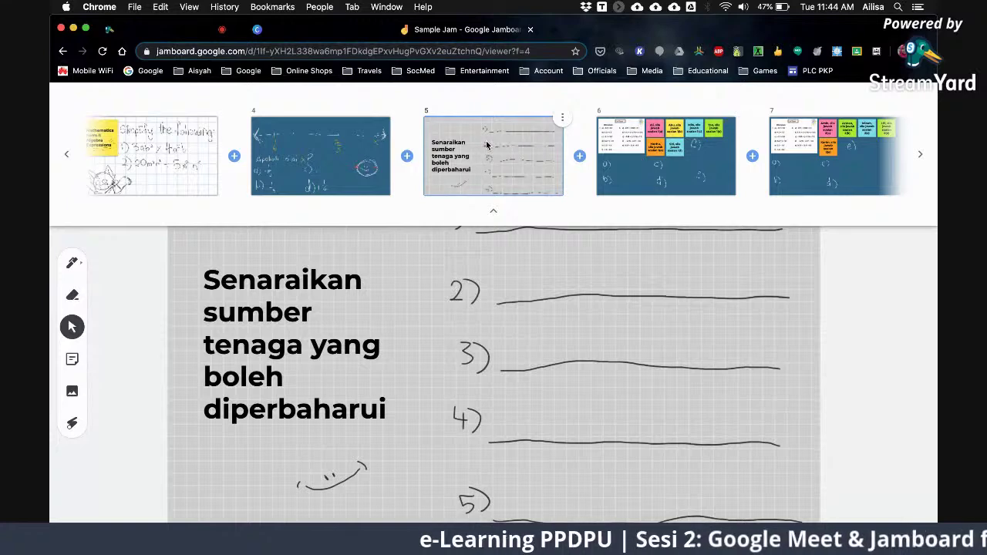
drag(476, 146, 803, 140)
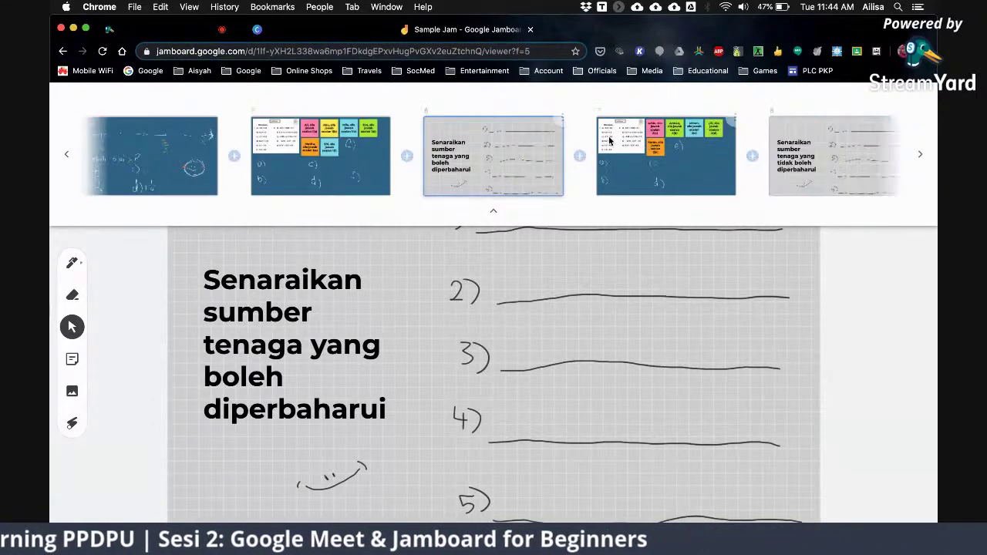